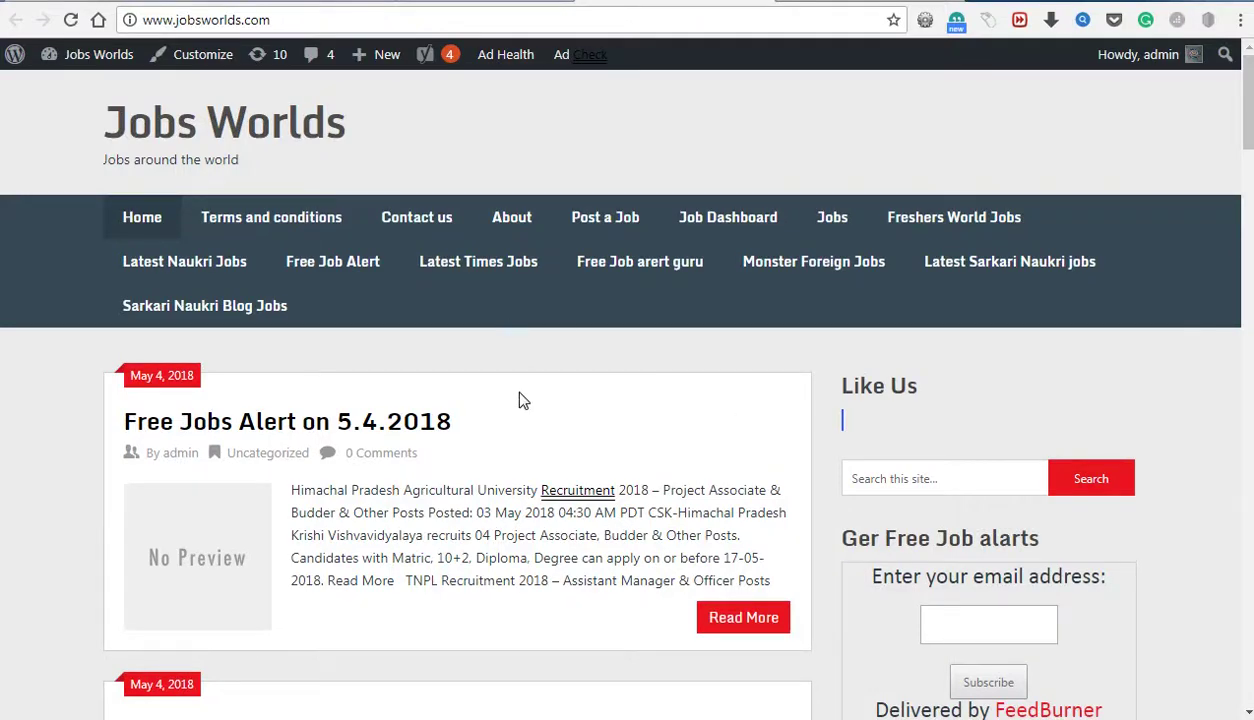
Examine the Jobs Worlds home page from the header through the post list to the footer, including its ad areas
{"action": "scroll", "coordinate": [519, 400], "scroll_direction": "down", "scroll_amount": 12}
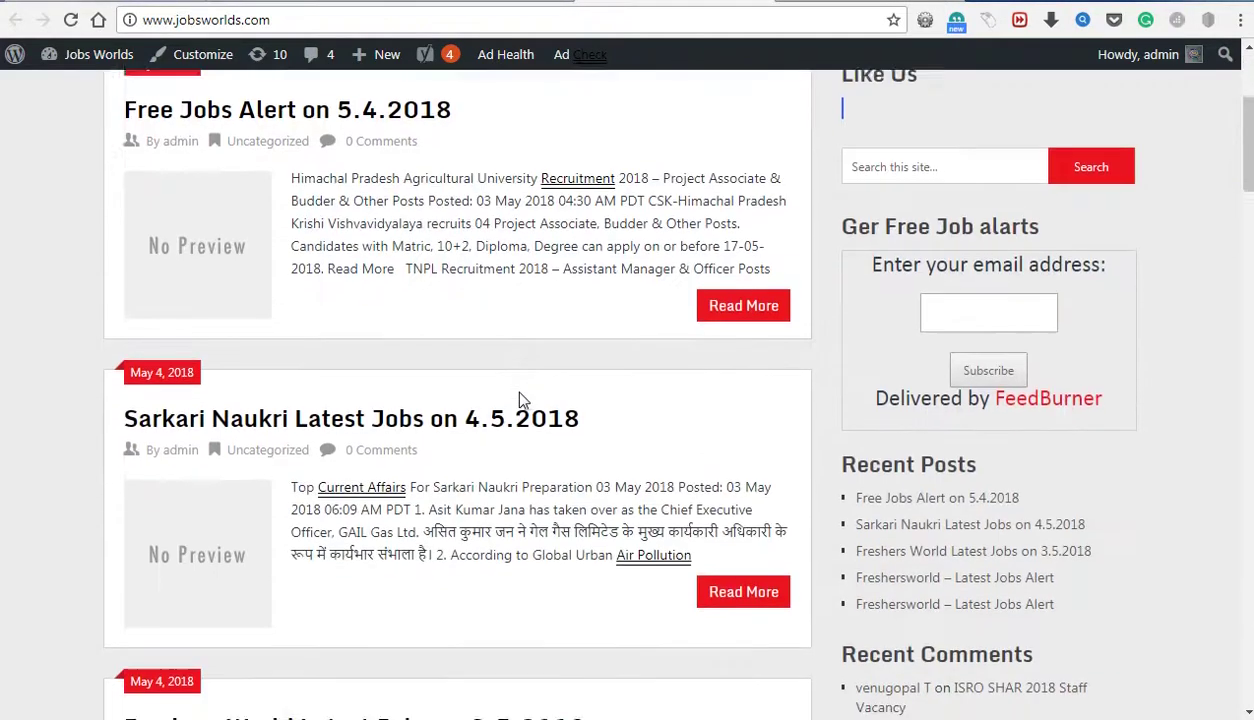
{"action": "scroll", "coordinate": [519, 400], "scroll_direction": "down", "scroll_amount": 18}
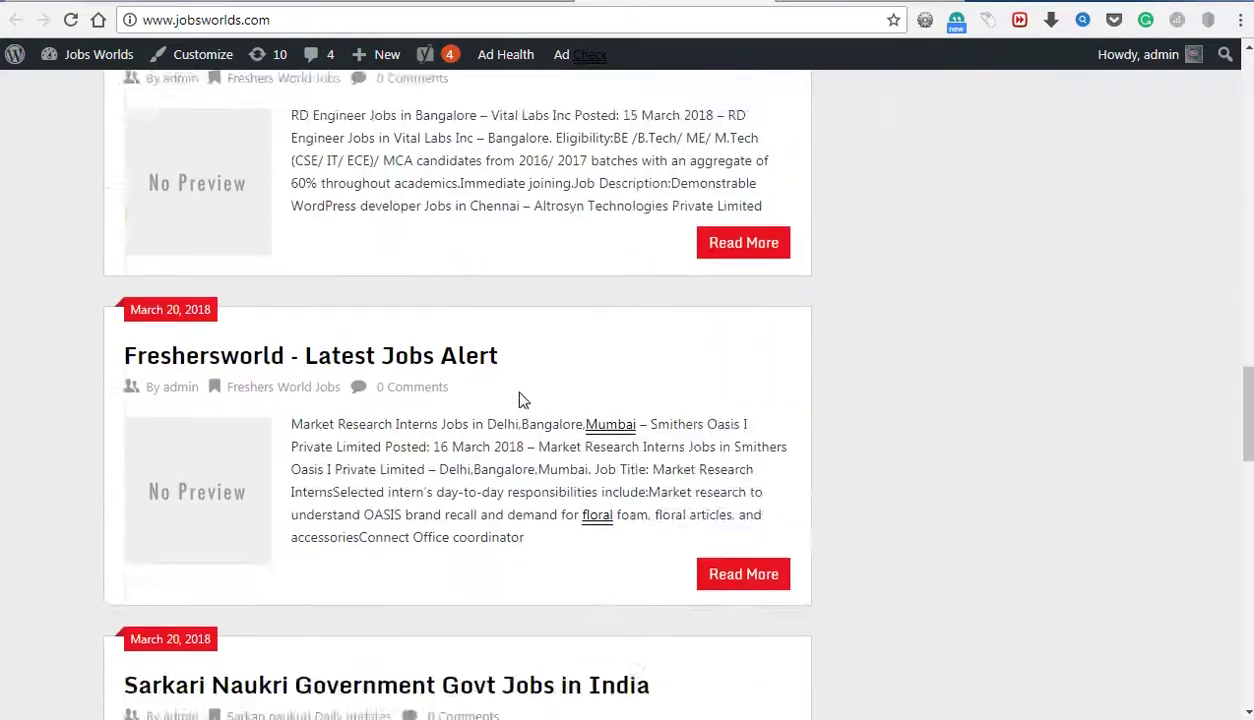
{"action": "scroll", "coordinate": [519, 400], "scroll_direction": "up", "scroll_amount": 2}
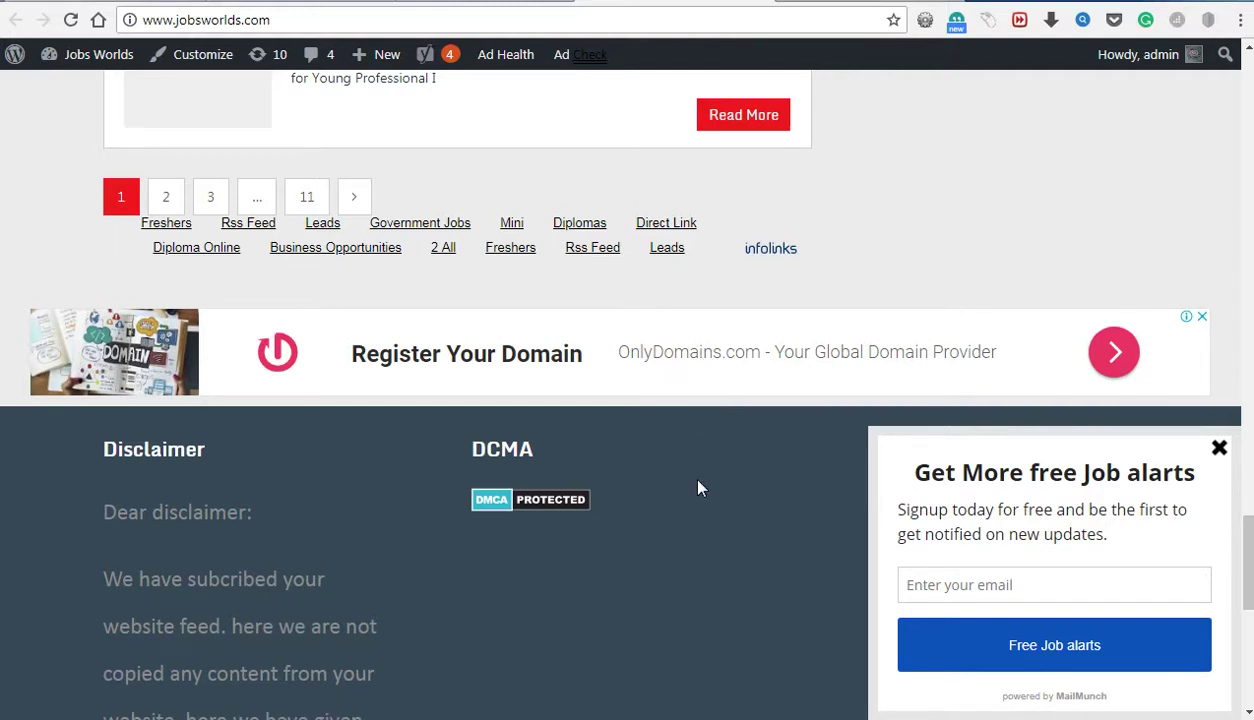
{"action": "scroll", "coordinate": [697, 484], "scroll_direction": "up", "scroll_amount": 5}
{"action": "scroll", "coordinate": [680, 460], "scroll_direction": "down", "scroll_amount": 4}
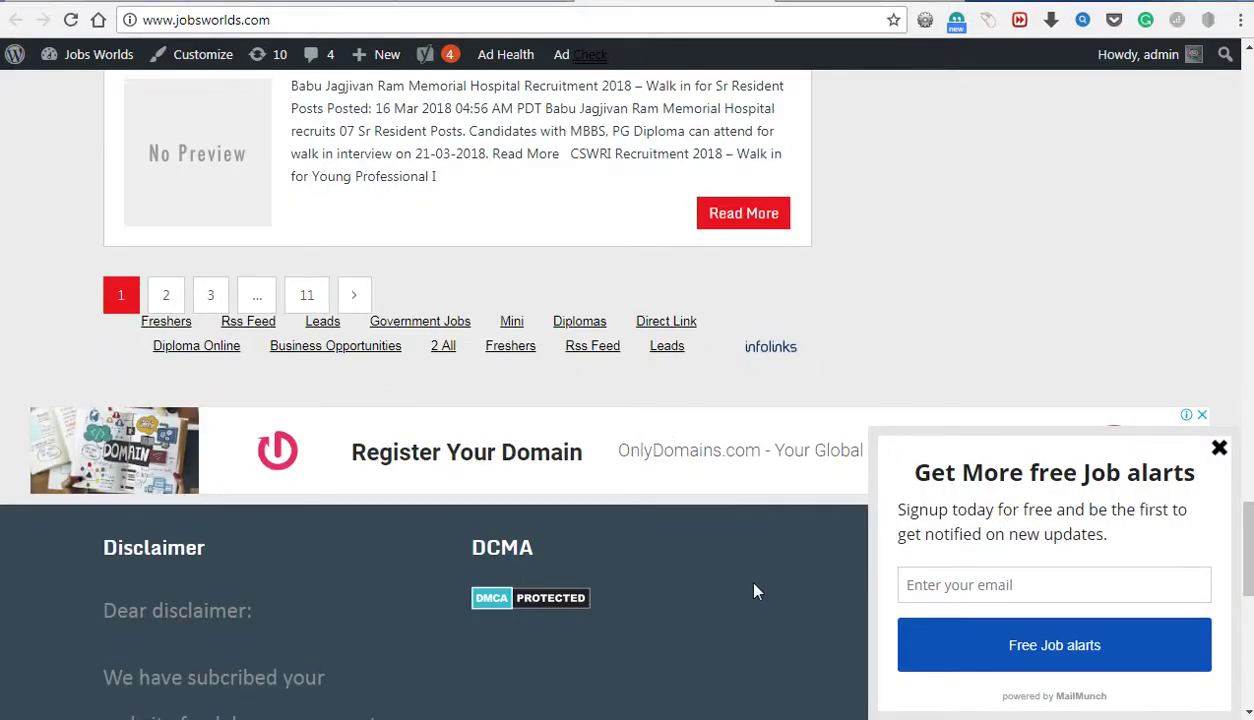
{"action": "scroll", "coordinate": [758, 569], "scroll_direction": "up", "scroll_amount": 10}
{"action": "scroll", "coordinate": [758, 569], "scroll_direction": "up", "scroll_amount": 15}
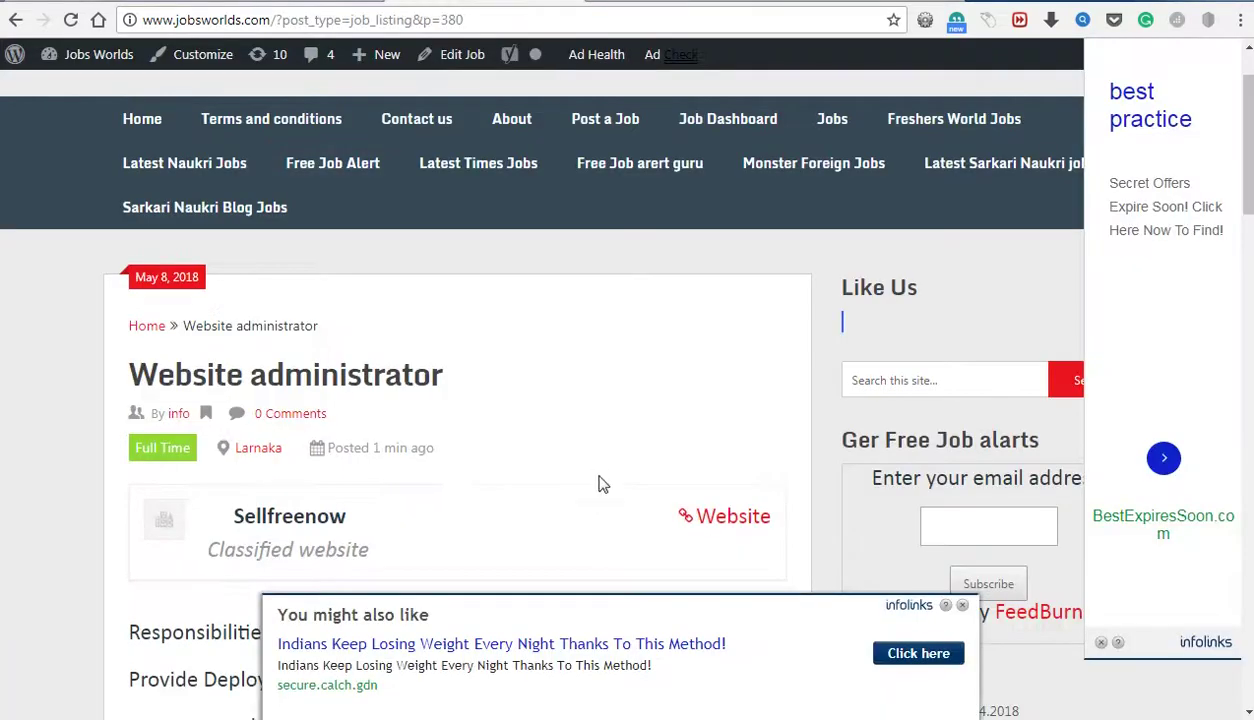
Go to the Jobs Worlds admin dashboard and open the page for adding new plugins
{"action": "scroll", "coordinate": [548, 364], "scroll_direction": "up", "scroll_amount": 2}
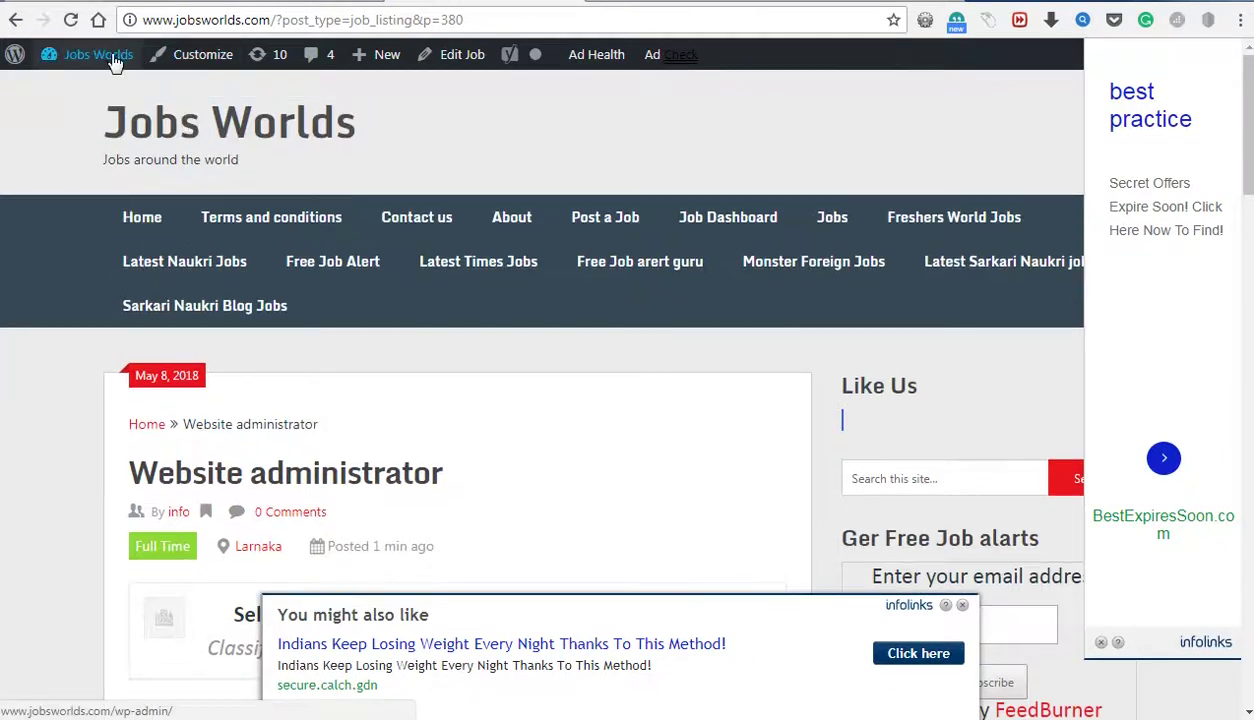
{"action": "mouse_move", "coordinate": [115, 62]}
{"action": "left_click", "coordinate": [70, 91]}
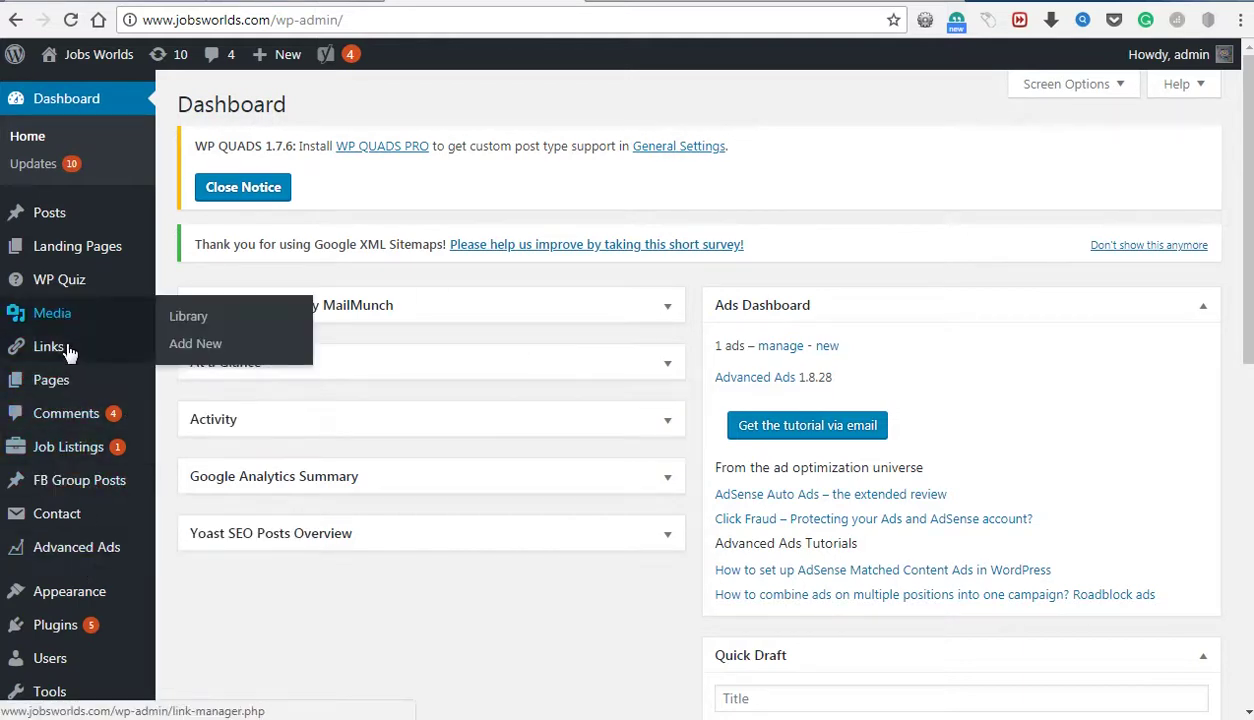
{"action": "mouse_move", "coordinate": [62, 628]}
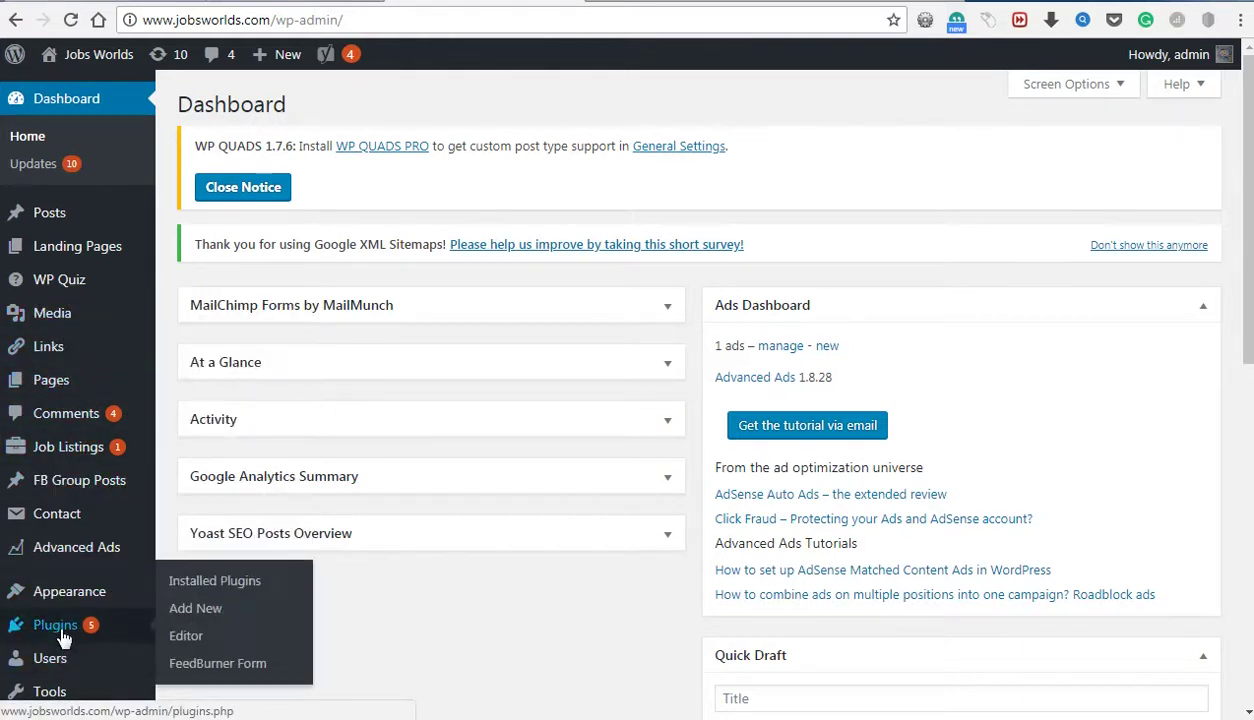
{"action": "left_click", "coordinate": [204, 612]}
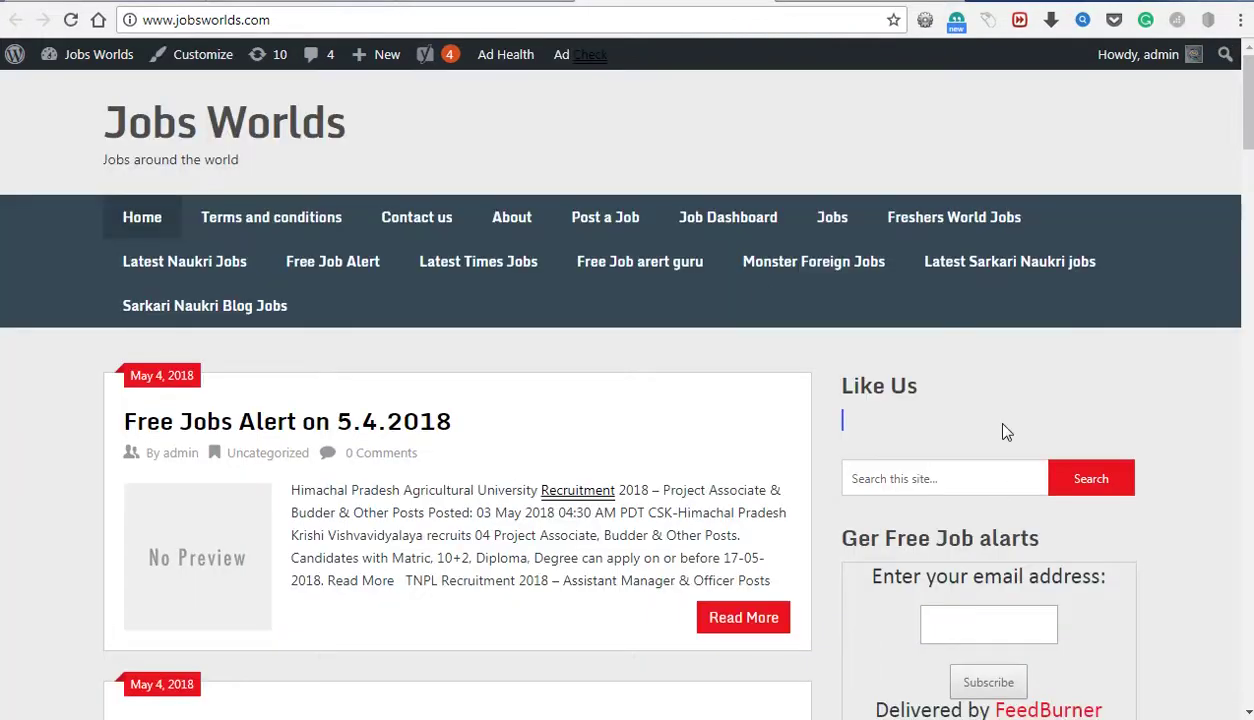
{"action": "scroll", "coordinate": [982, 414], "scroll_direction": "down", "scroll_amount": 6}
{"action": "scroll", "coordinate": [1000, 500], "scroll_direction": "down", "scroll_amount": 7}
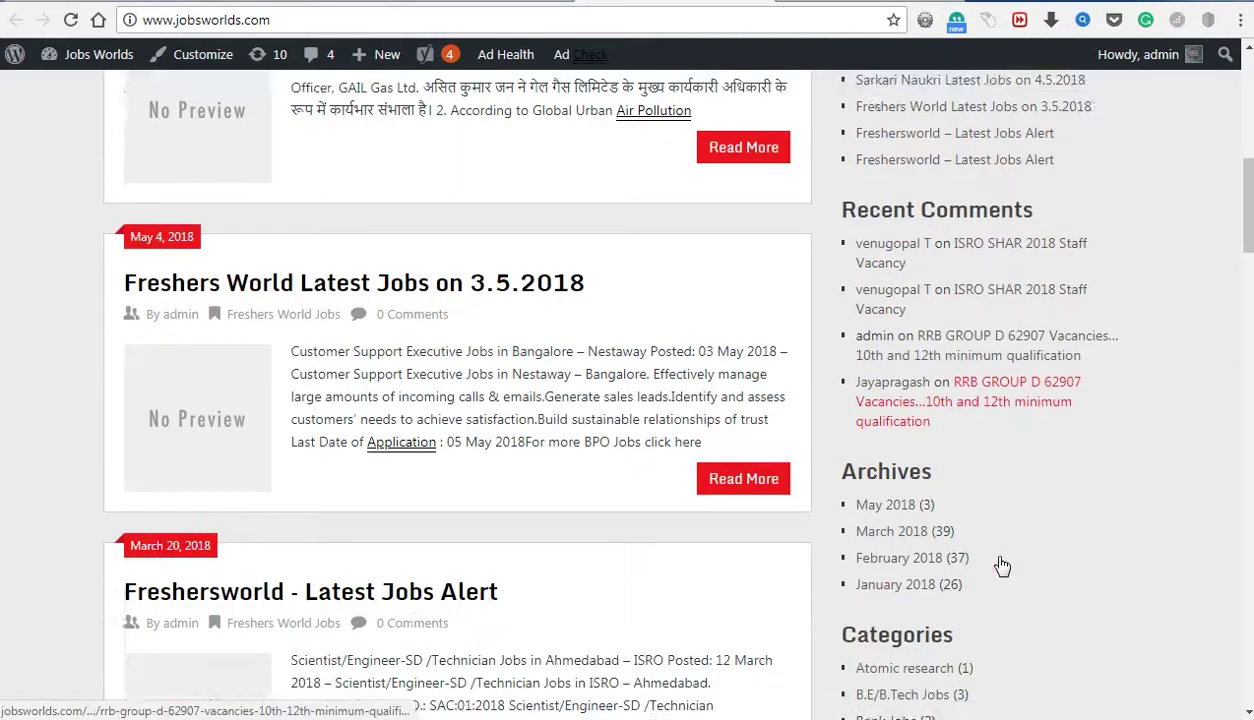
{"action": "scroll", "coordinate": [1000, 565], "scroll_direction": "down", "scroll_amount": 5}
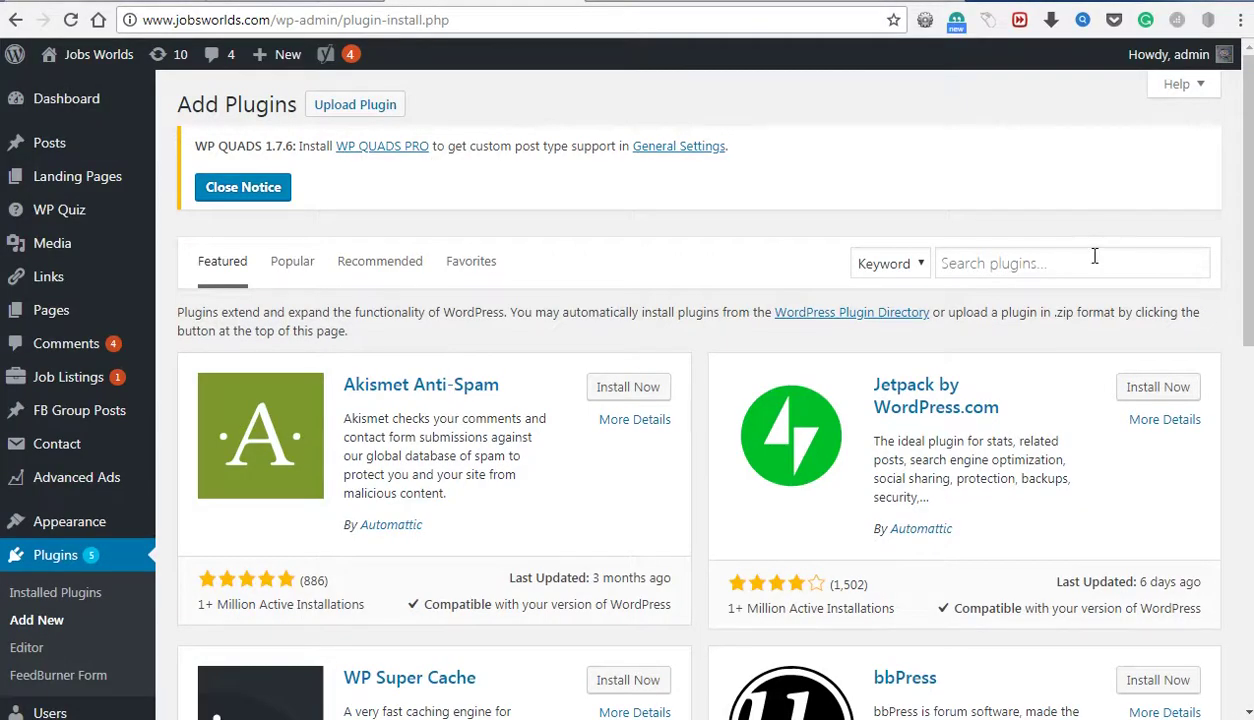
Search the plugin directory for "meks", then install and activate Meks Easy Ads Widget
{"action": "left_click", "coordinate": [1094, 256]}
{"action": "type", "text": "me"}
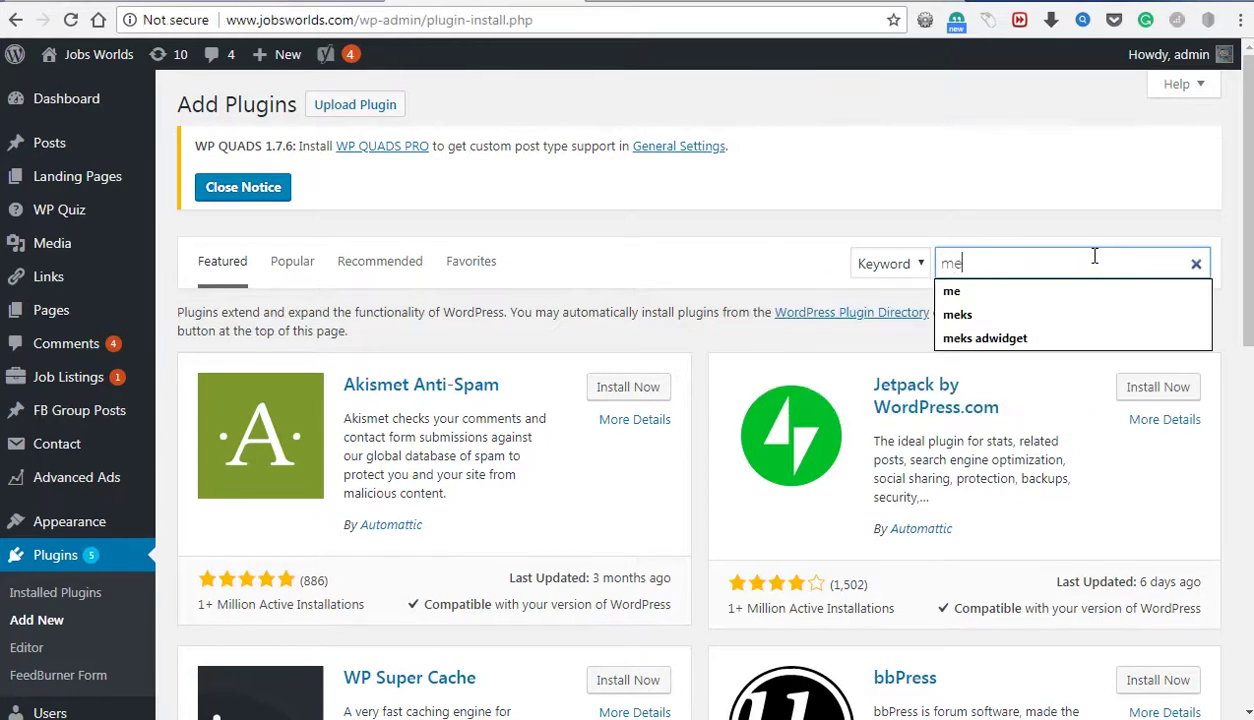
{"action": "type", "text": "ks"}
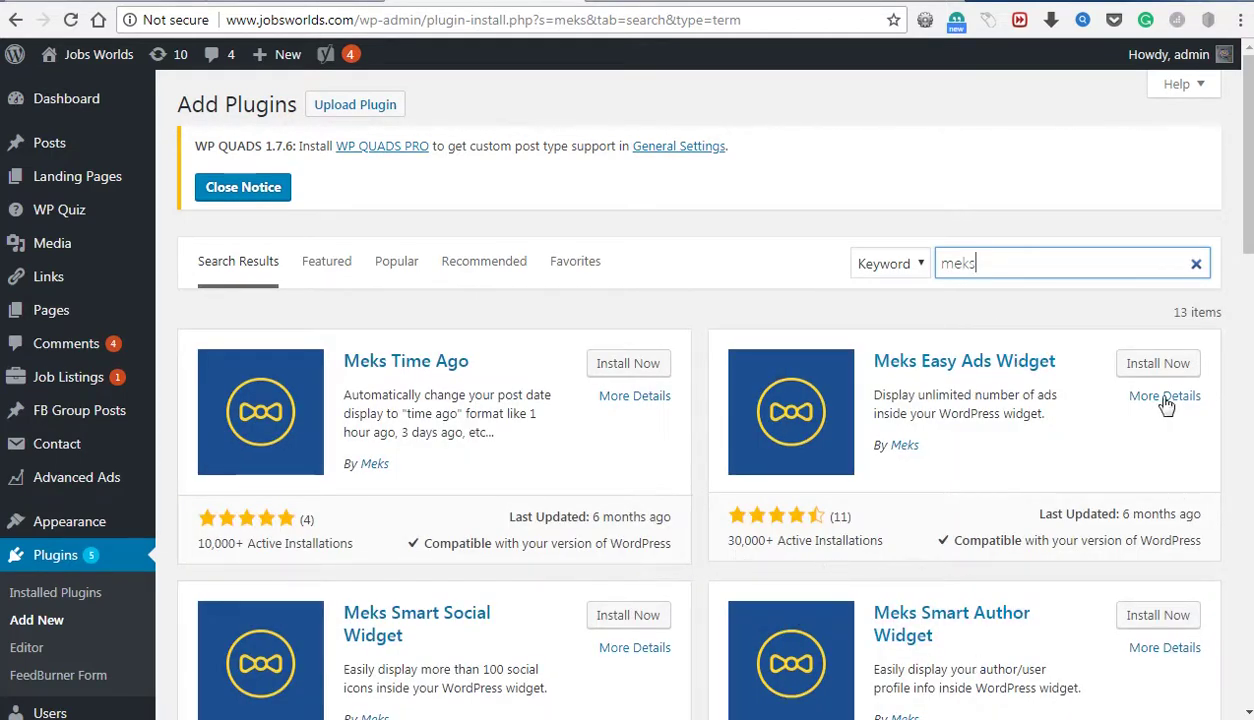
{"action": "left_click", "coordinate": [1160, 367]}
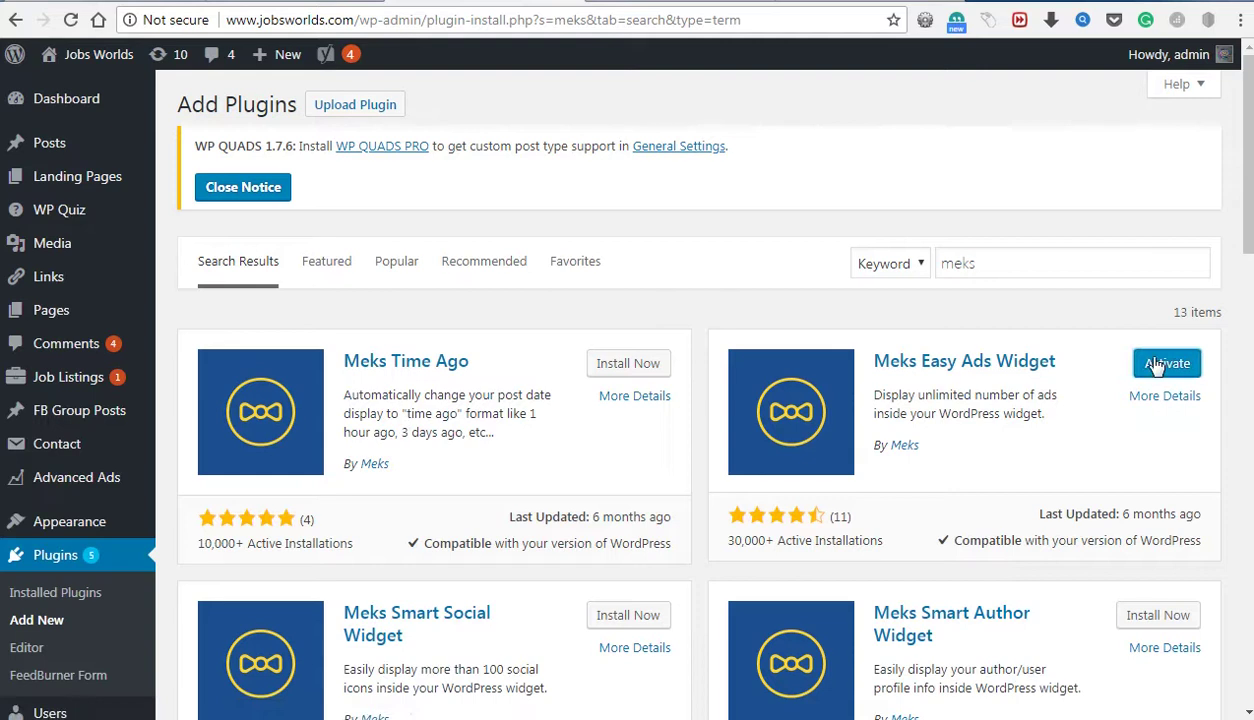
{"action": "left_click", "coordinate": [1157, 365]}
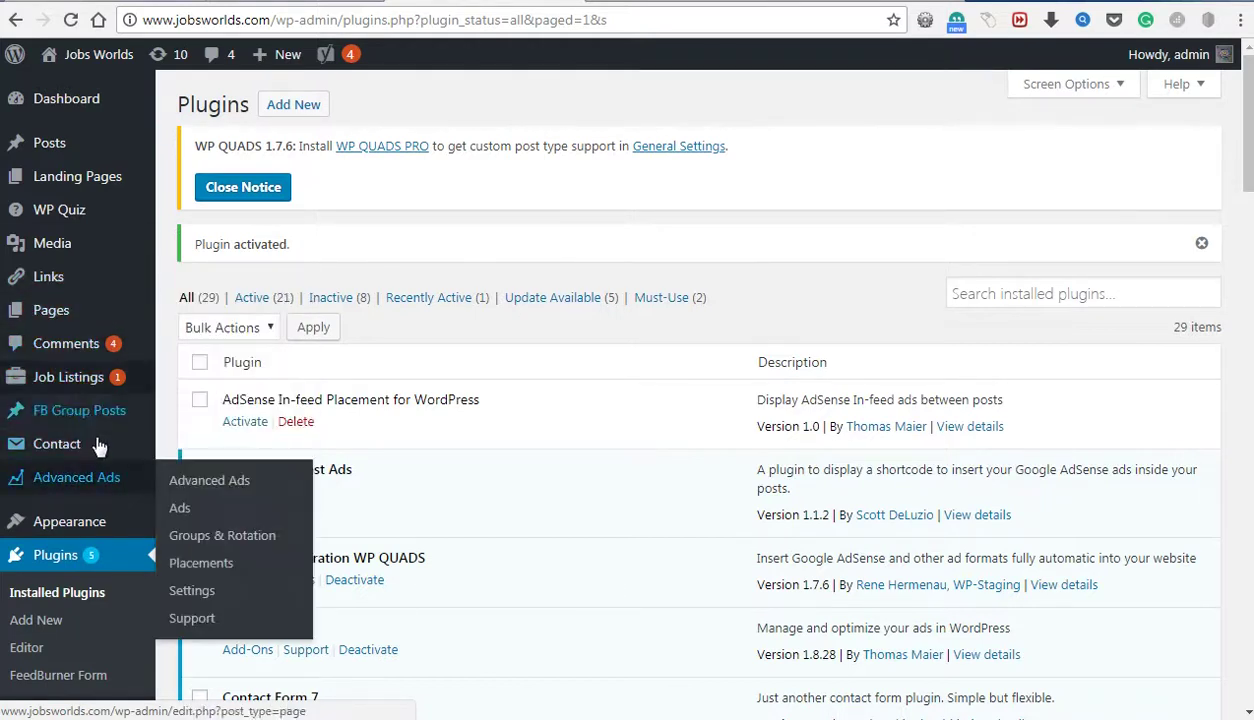
Add the Meks Ads Widget to the Header Ad area on the Widgets page
{"action": "mouse_move", "coordinate": [80, 537]}
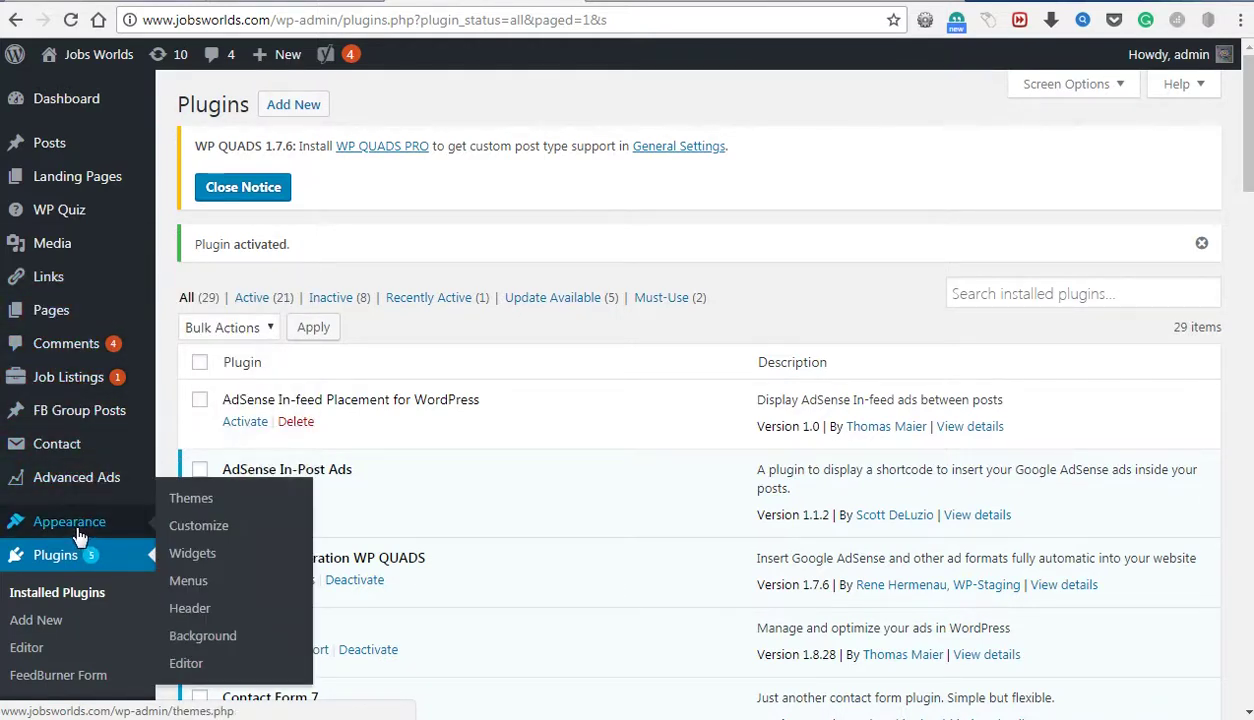
{"action": "left_click", "coordinate": [183, 562]}
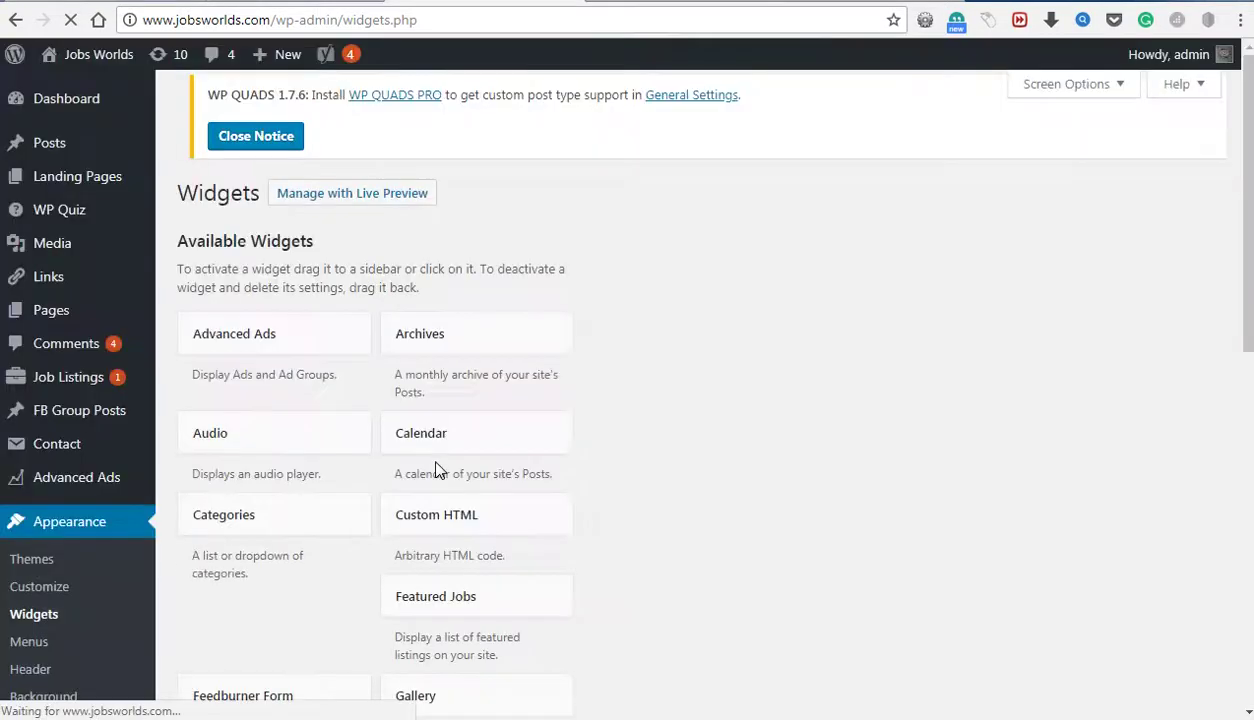
{"action": "scroll", "coordinate": [514, 560], "scroll_direction": "down", "scroll_amount": 3}
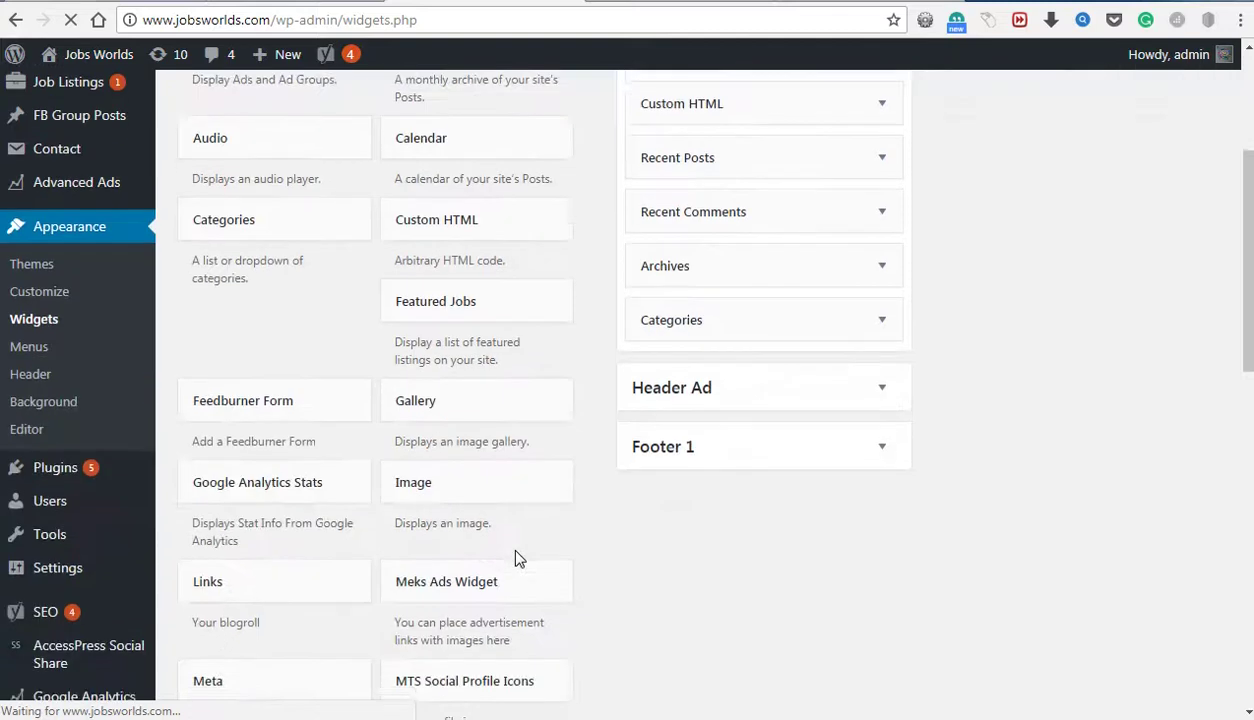
{"action": "scroll", "coordinate": [514, 560], "scroll_direction": "down", "scroll_amount": 1}
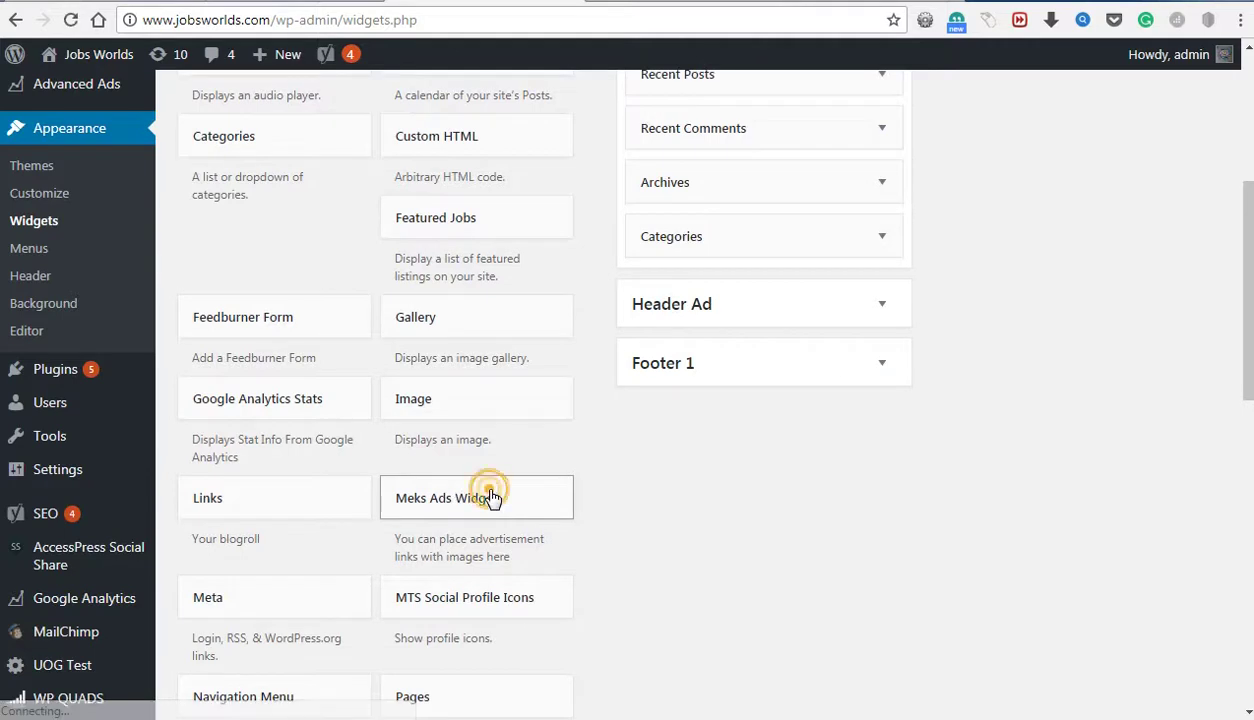
{"action": "left_click", "coordinate": [491, 498]}
{"action": "scroll", "coordinate": [460, 460], "scroll_direction": "down", "scroll_amount": 3}
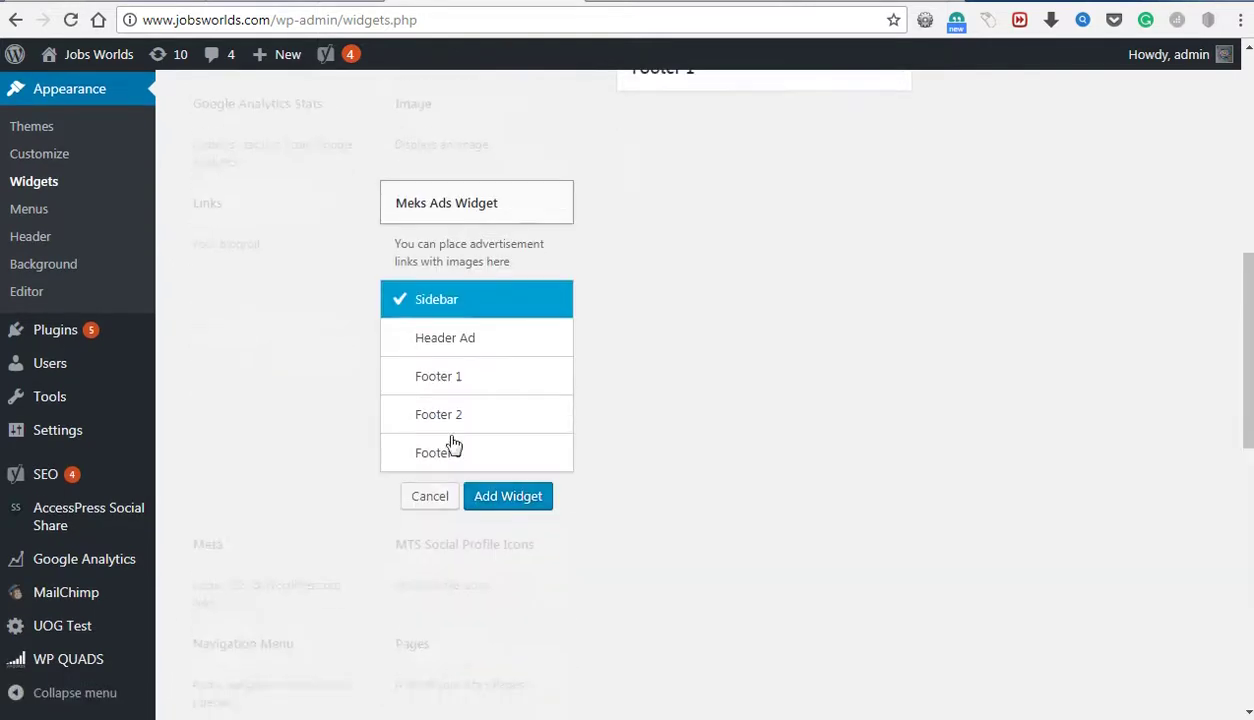
{"action": "left_click", "coordinate": [432, 340]}
{"action": "left_click", "coordinate": [512, 497]}
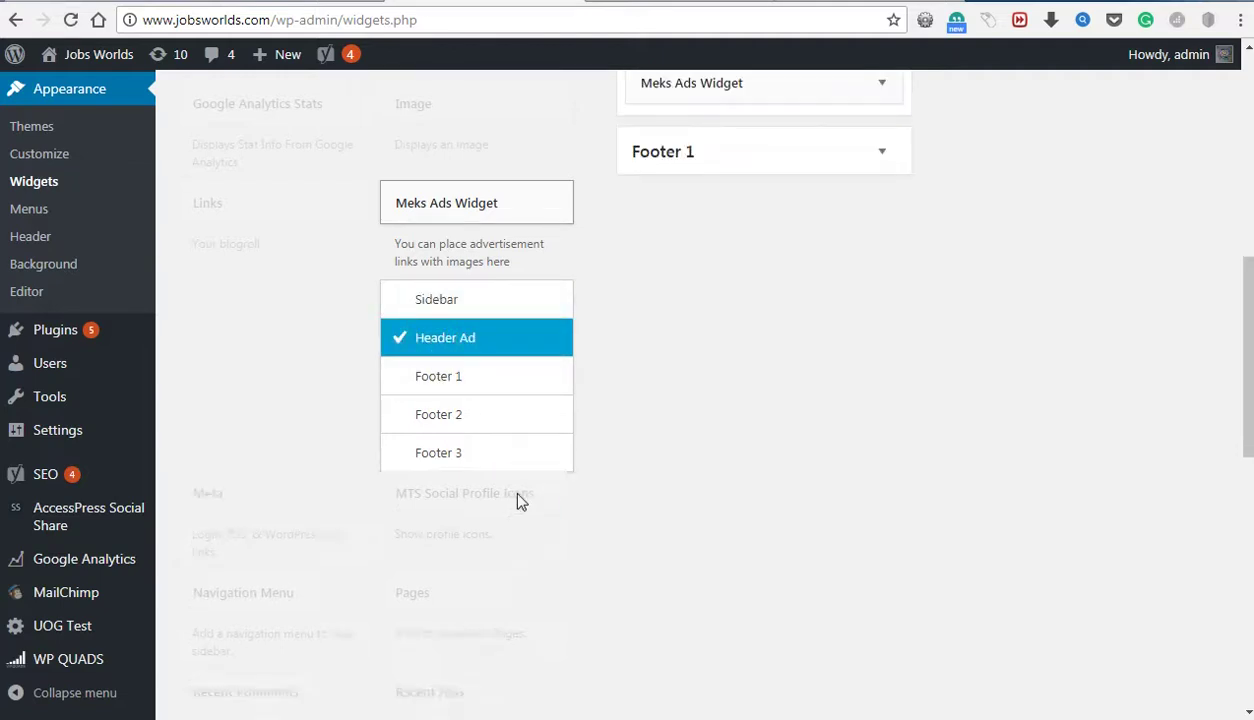
Set the Meks Ads Widget in the Header Ad area to a custom ad size, 728 px wide and 90 px high
{"action": "scroll", "coordinate": [680, 255], "scroll_direction": "up", "scroll_amount": 1}
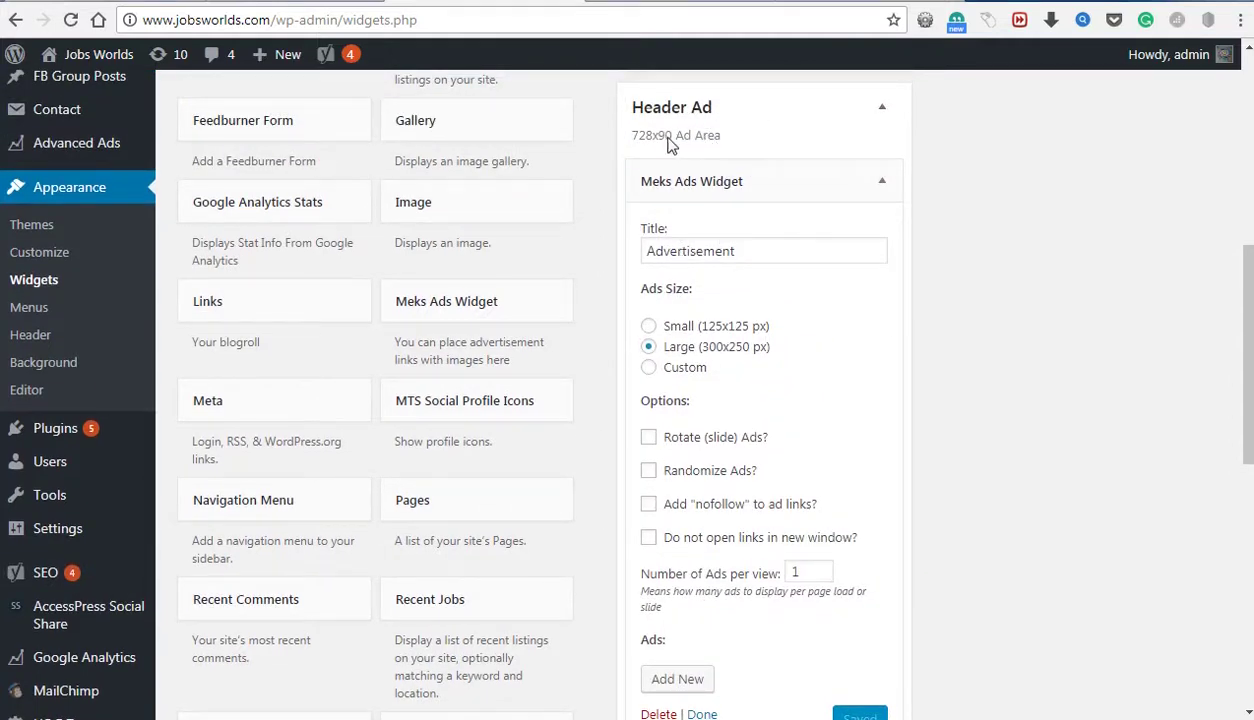
{"action": "scroll", "coordinate": [680, 190], "scroll_direction": "up", "scroll_amount": 2}
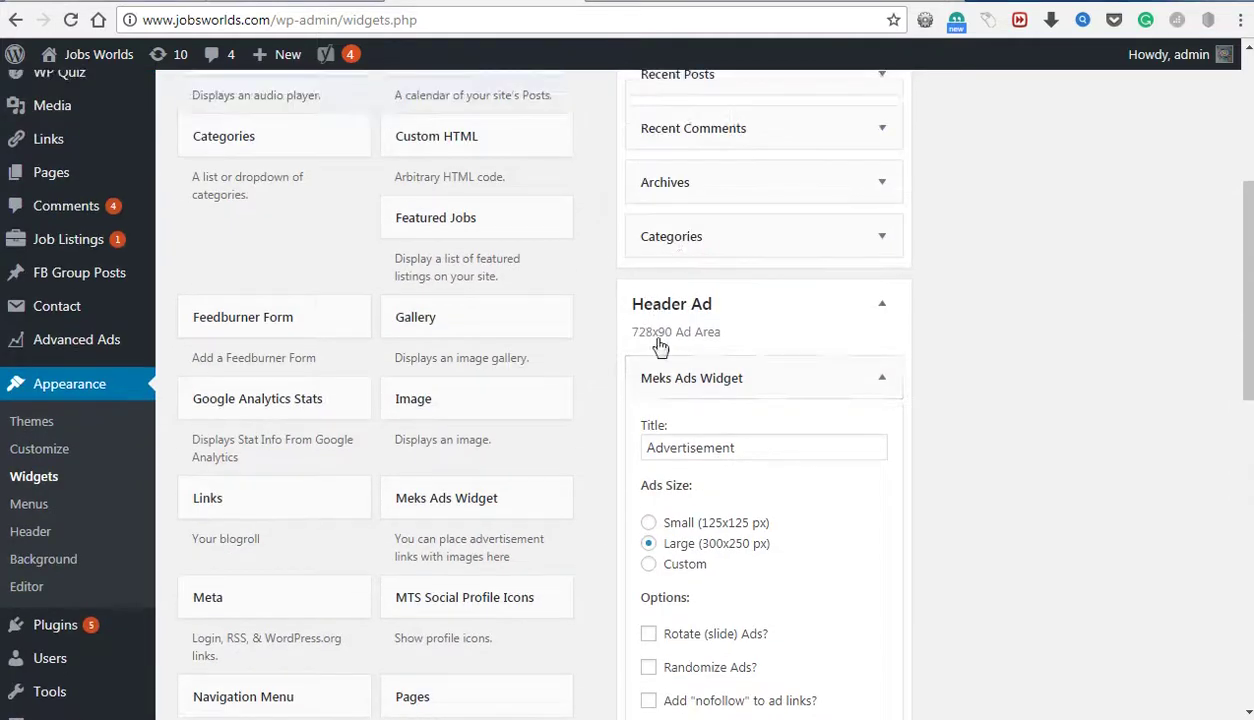
{"action": "left_click", "coordinate": [638, 344]}
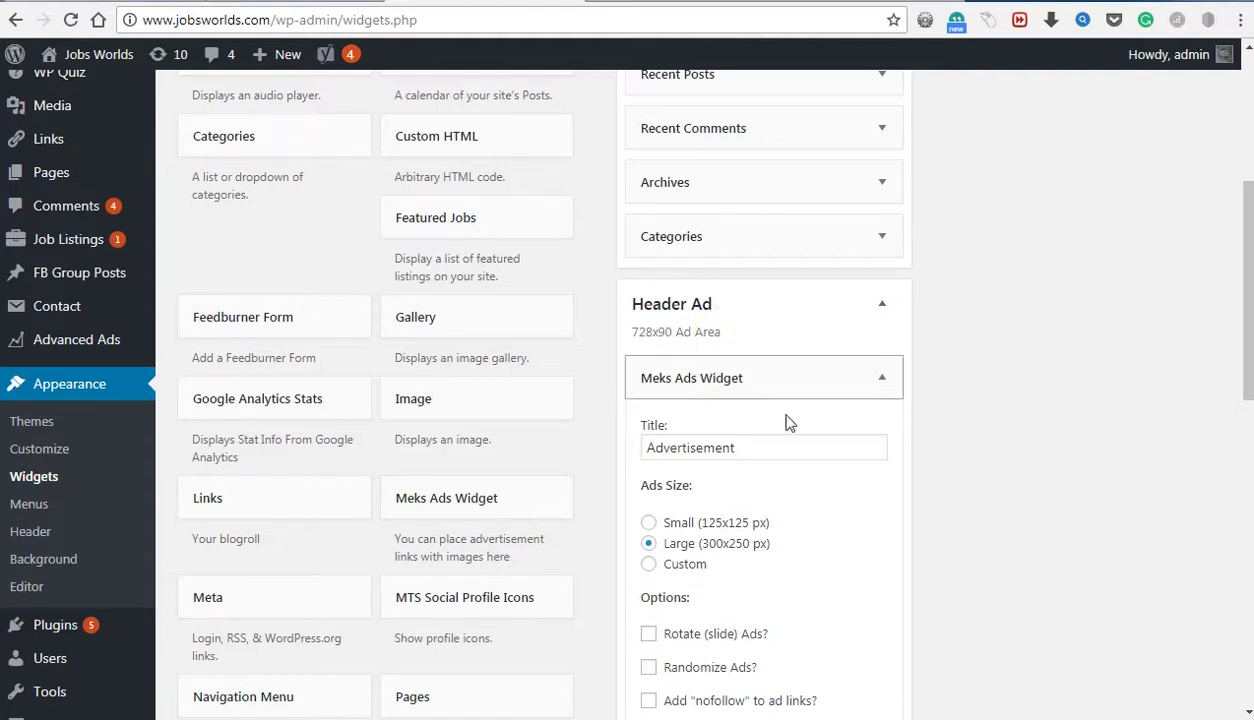
{"action": "scroll", "coordinate": [858, 497], "scroll_direction": "down", "scroll_amount": 1}
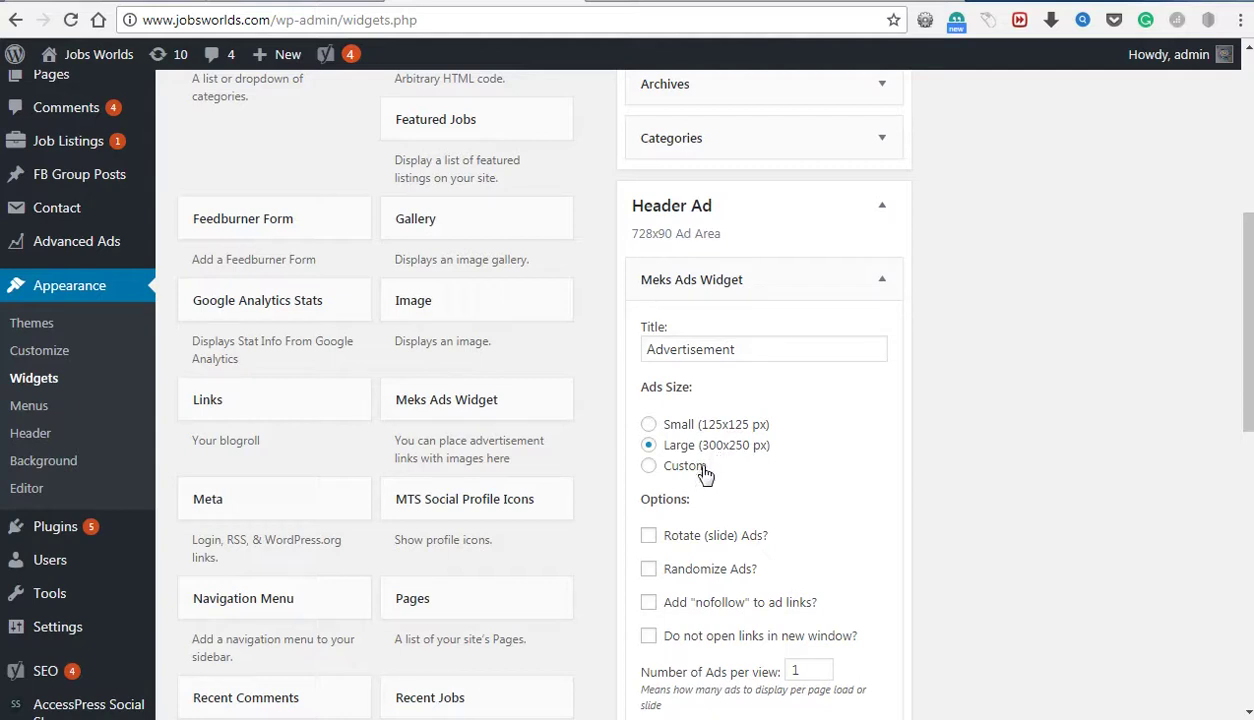
{"action": "left_click", "coordinate": [649, 466]}
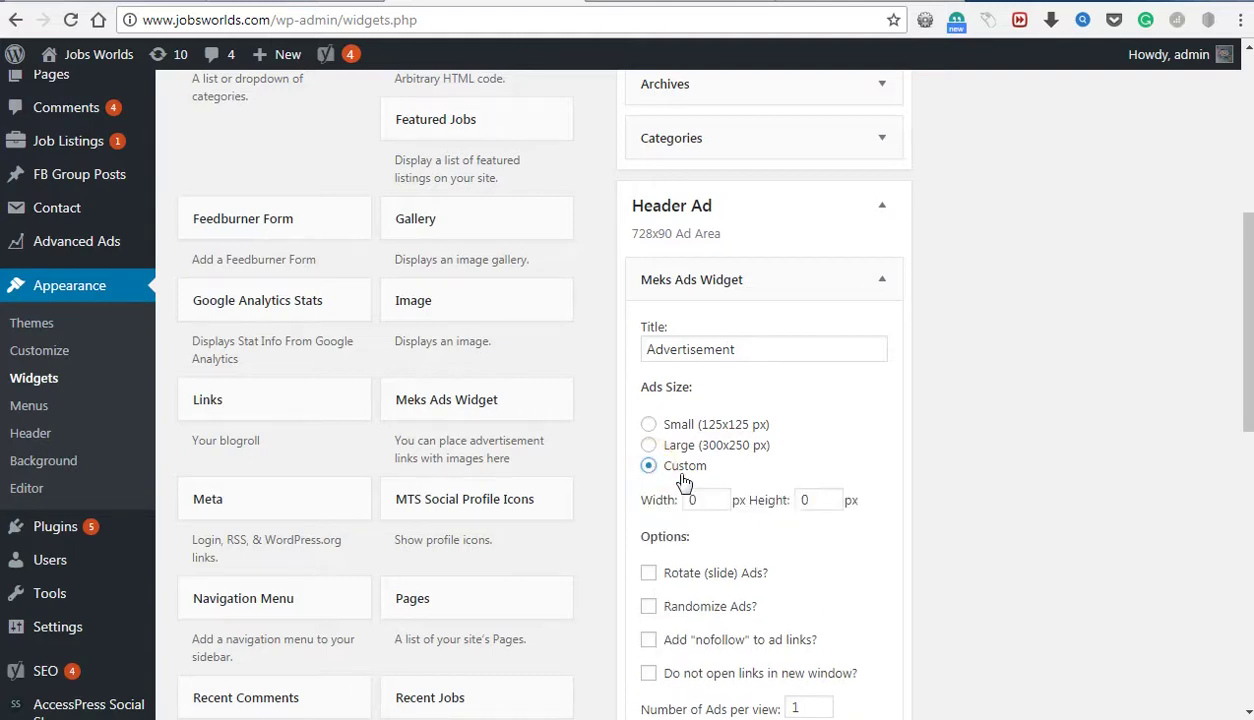
{"action": "double_click", "coordinate": [688, 499]}
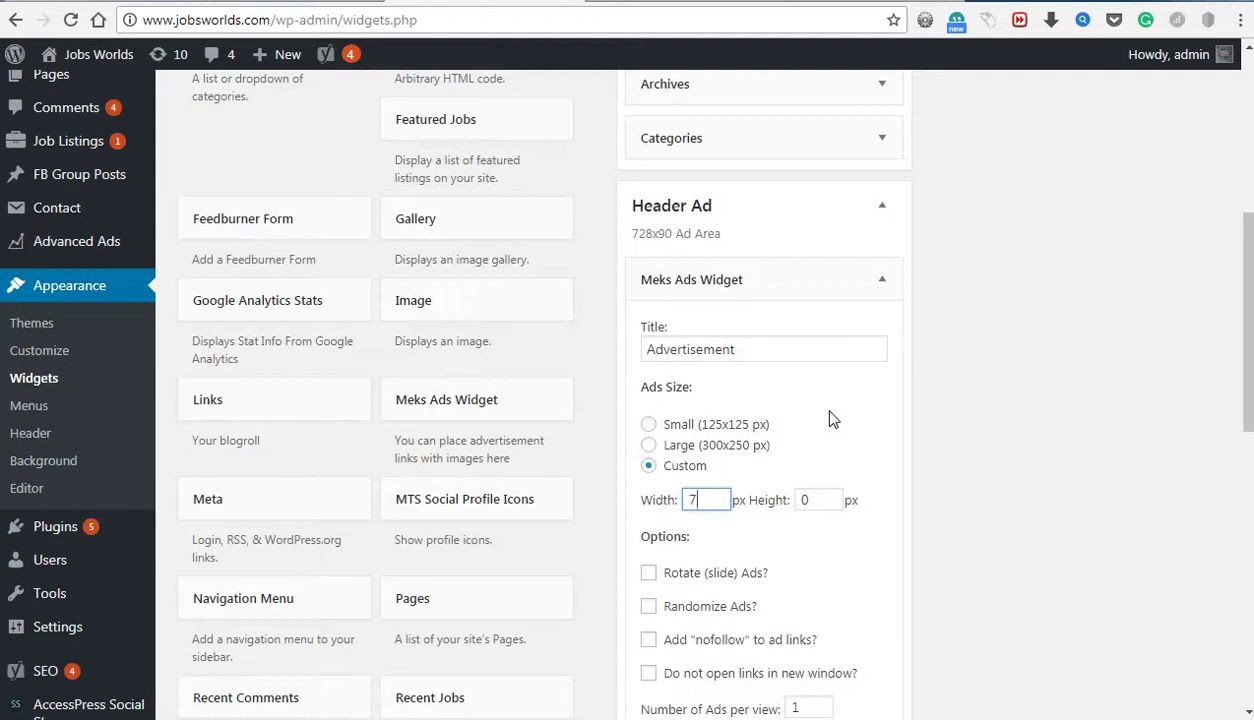
{"action": "type", "text": "28"}
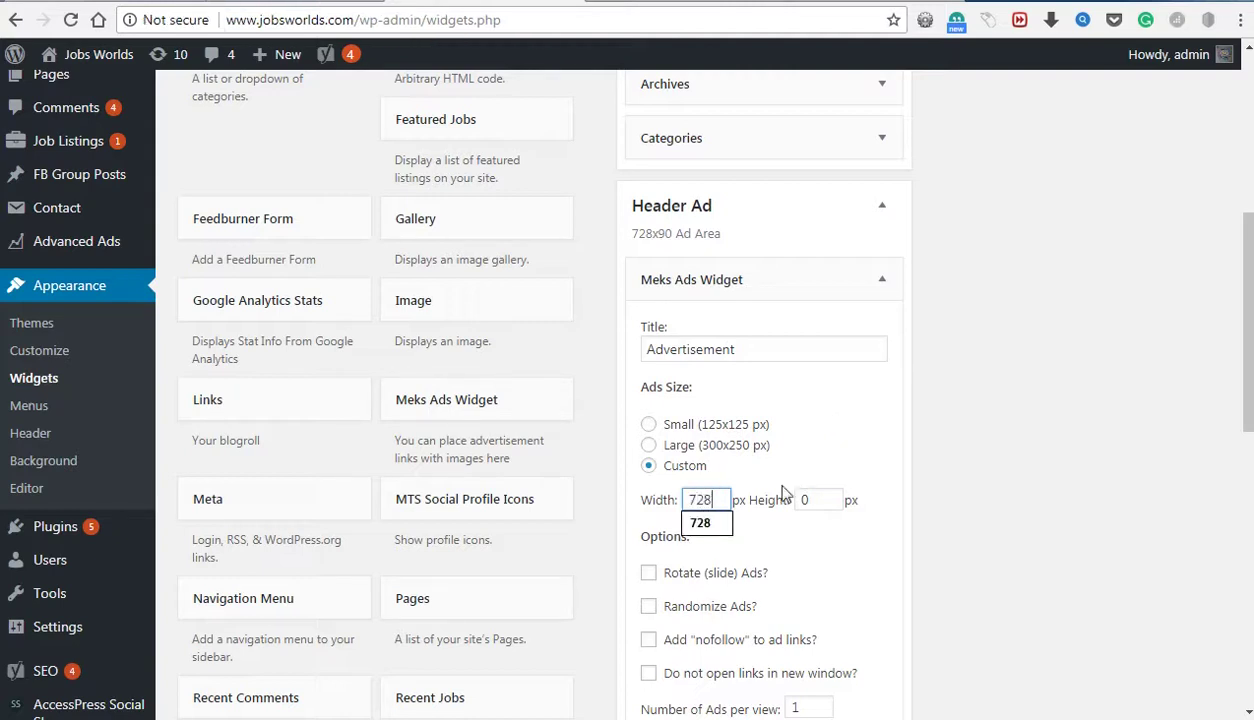
{"action": "left_click", "coordinate": [710, 522]}
{"action": "key", "text": "Tab"}
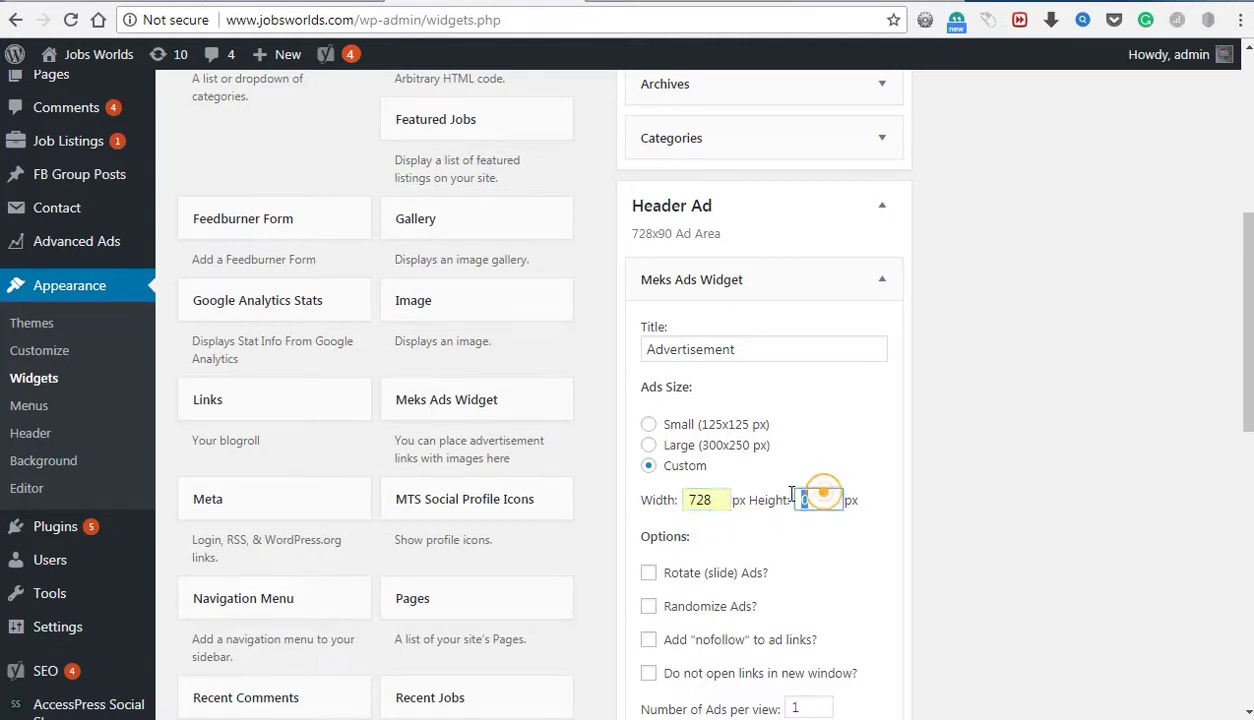
{"action": "type", "text": "9"}
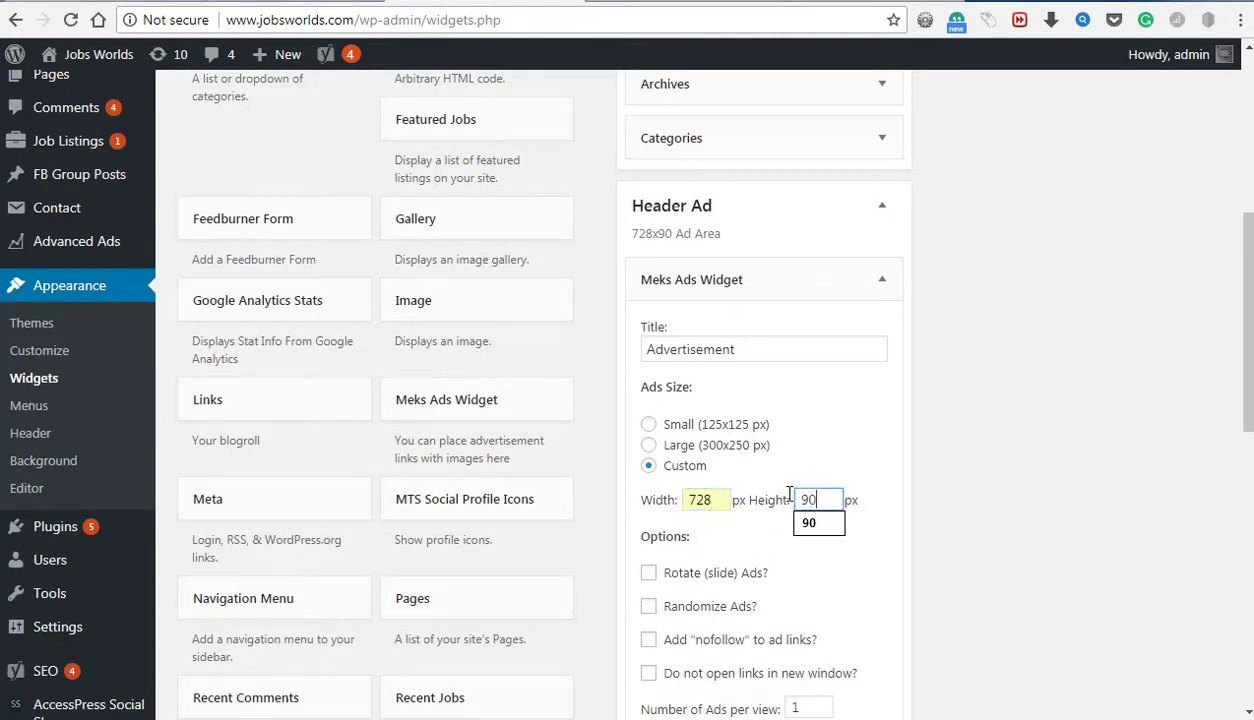
{"action": "type", "text": "0"}
{"action": "left_click", "coordinate": [808, 522]}
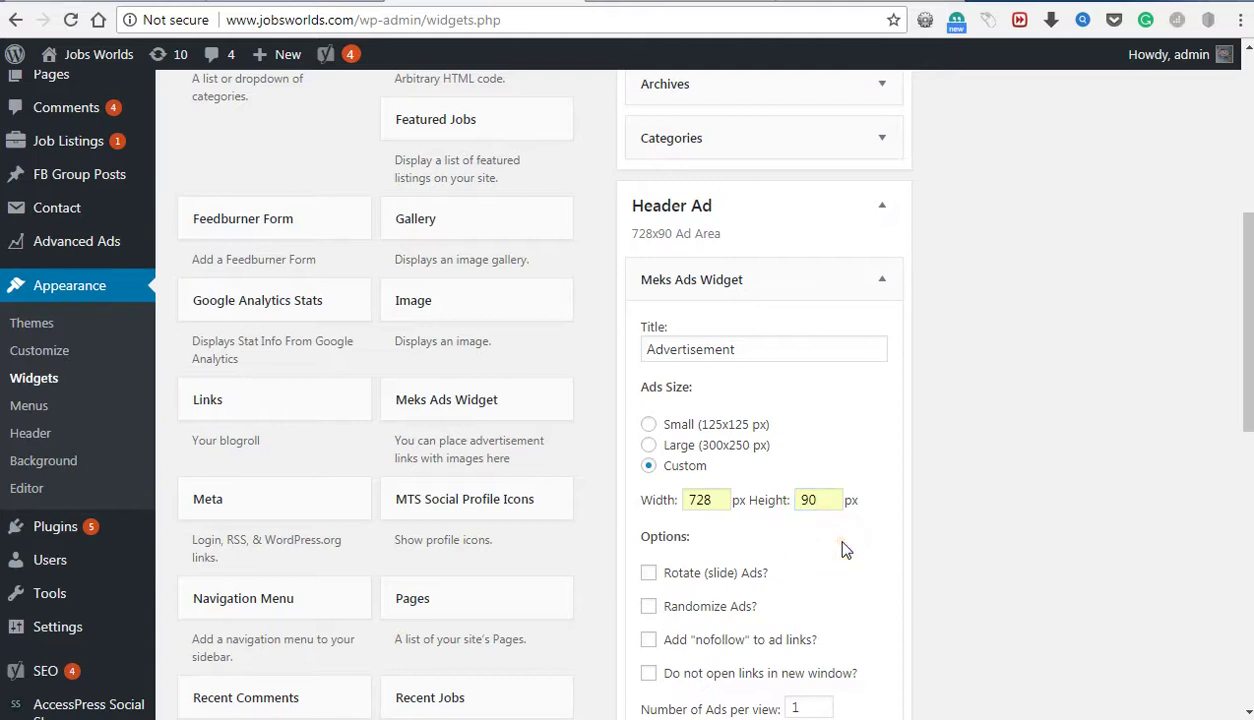
Add a new ad of type Code to the Meks Ads Widget and start editing its ad code
{"action": "scroll", "coordinate": [845, 550], "scroll_direction": "down", "scroll_amount": 4}
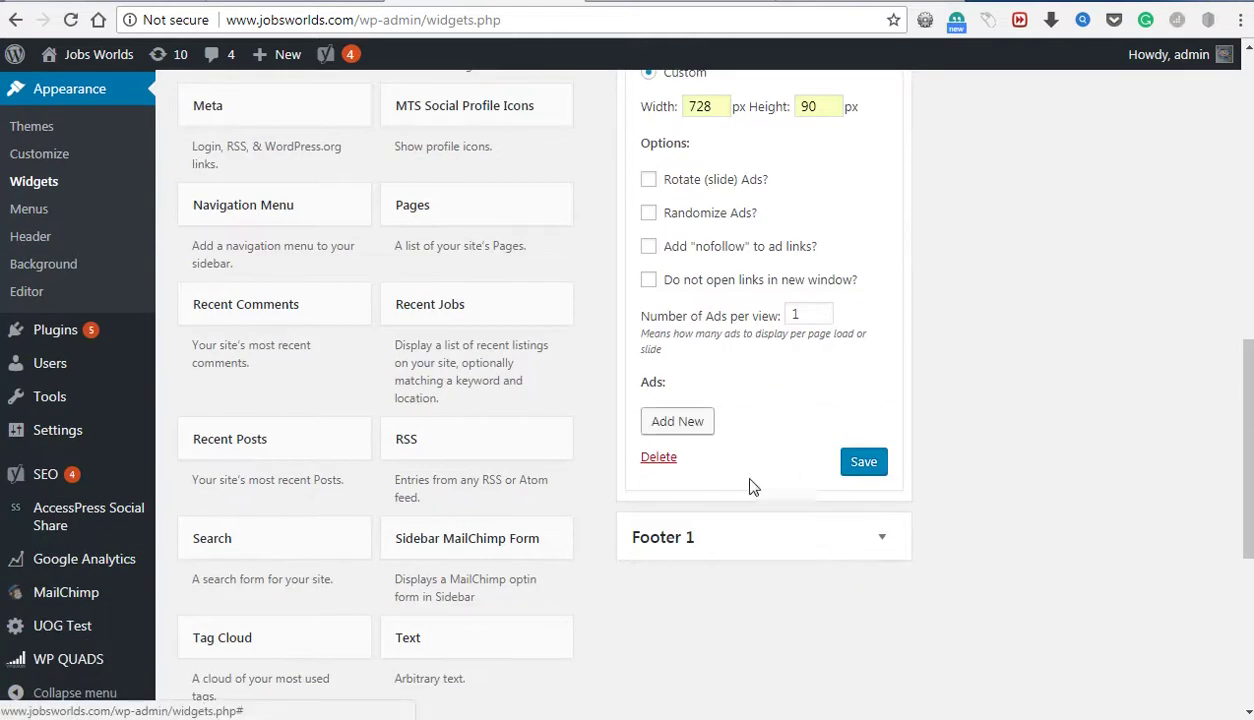
{"action": "left_click", "coordinate": [700, 428]}
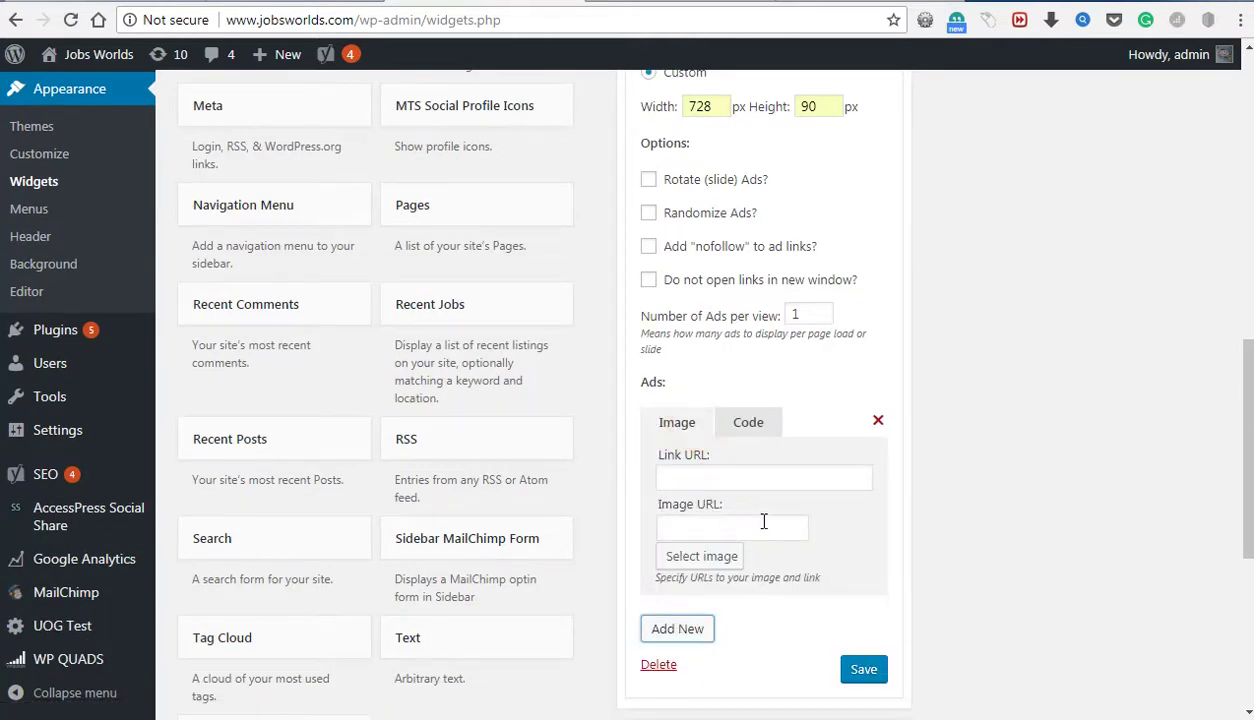
{"action": "left_click", "coordinate": [762, 425]}
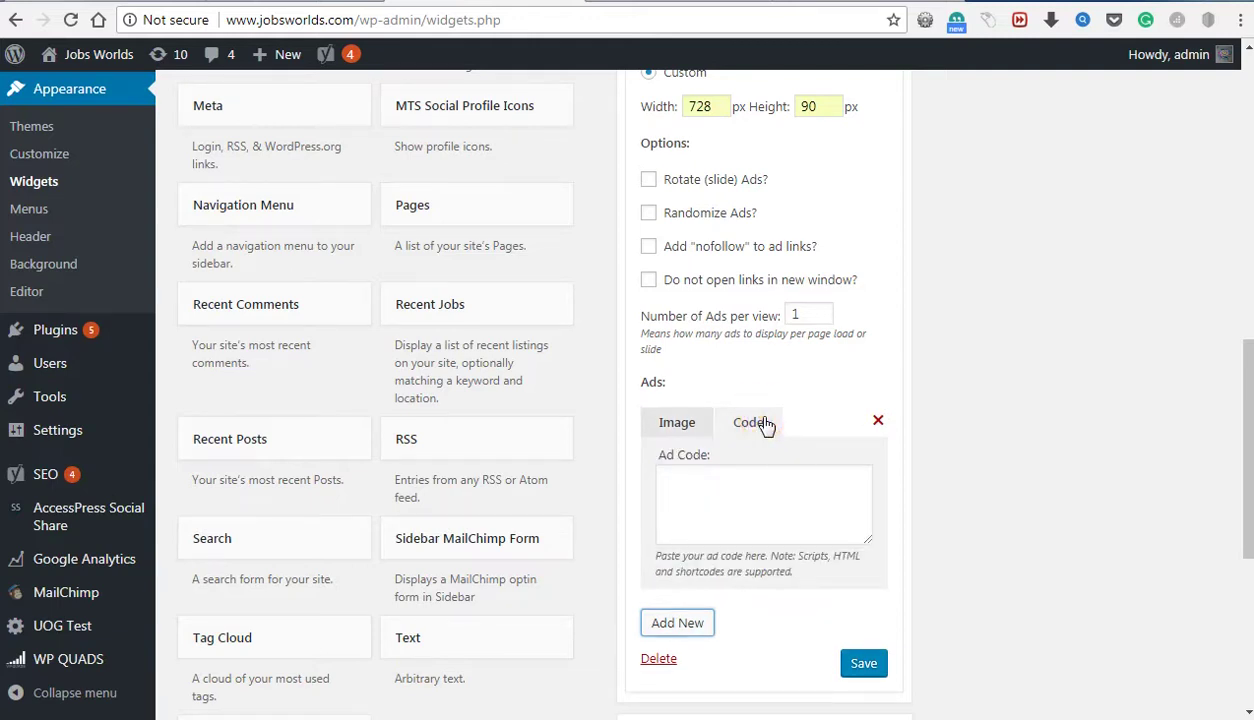
{"action": "left_click", "coordinate": [733, 511]}
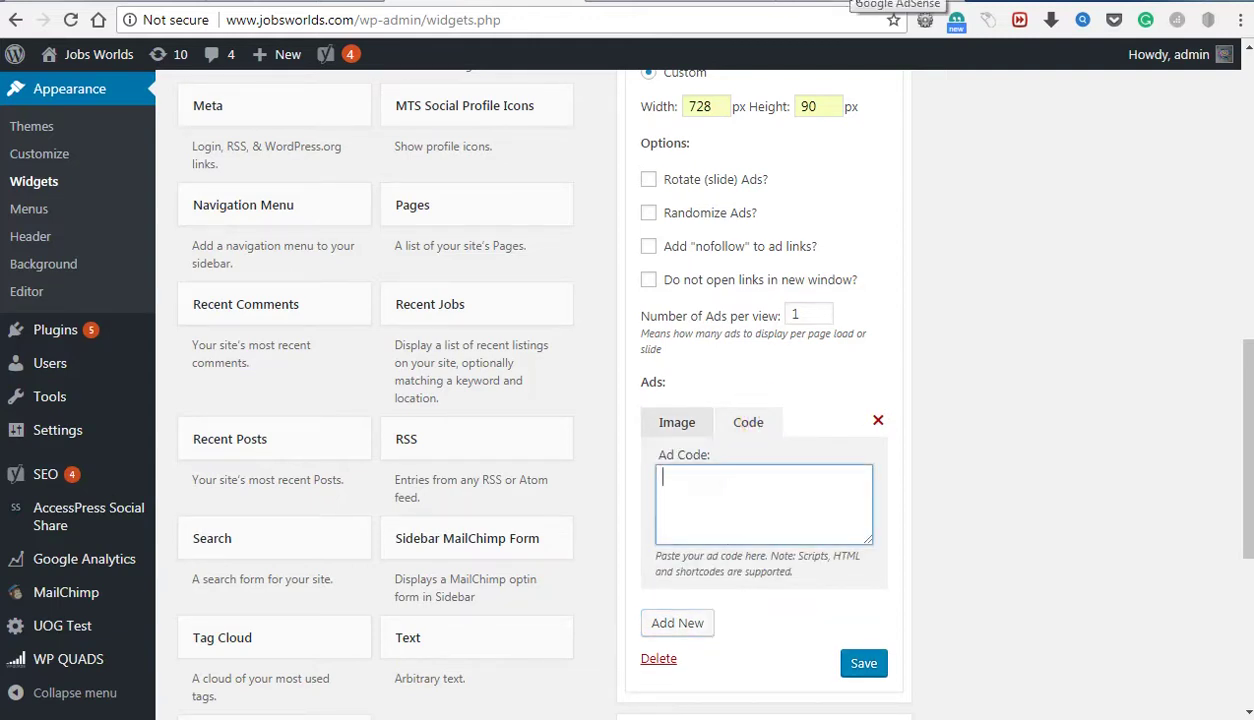
Switch to Google AdSense and create a new Text & display ad unit named "Header jobs"
{"action": "left_click", "coordinate": [832, 0]}
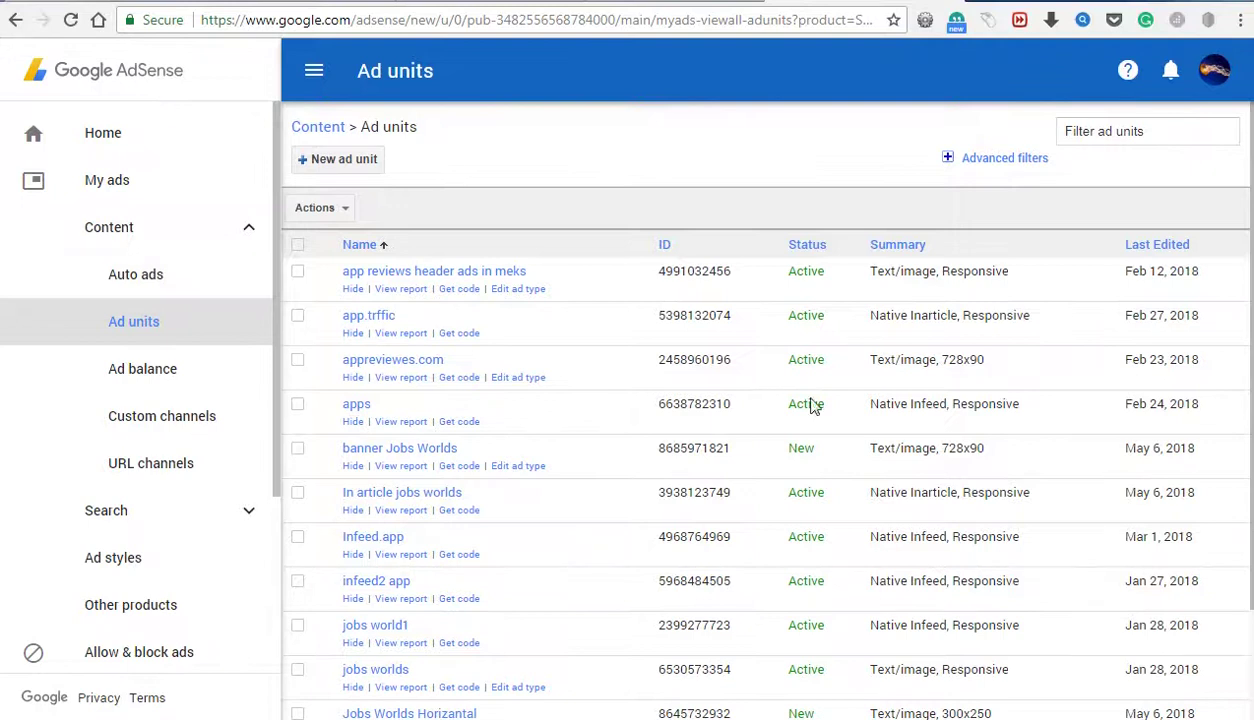
{"action": "left_click", "coordinate": [347, 160]}
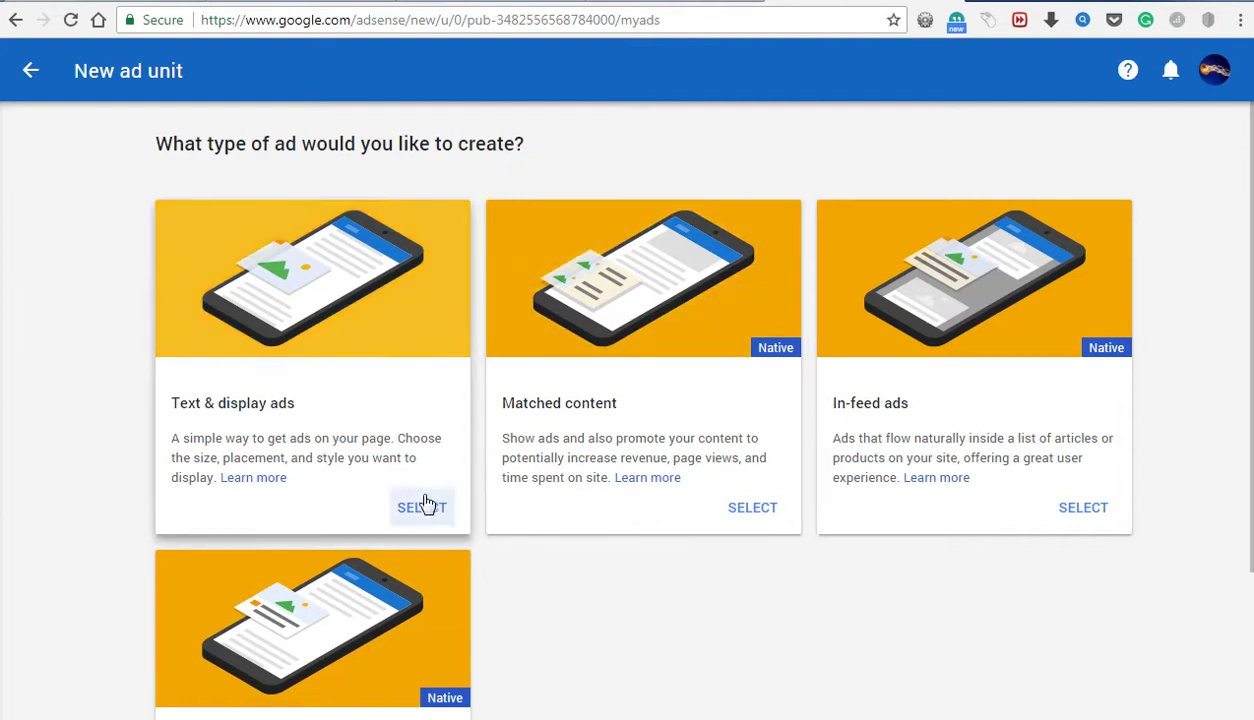
{"action": "left_click", "coordinate": [427, 519]}
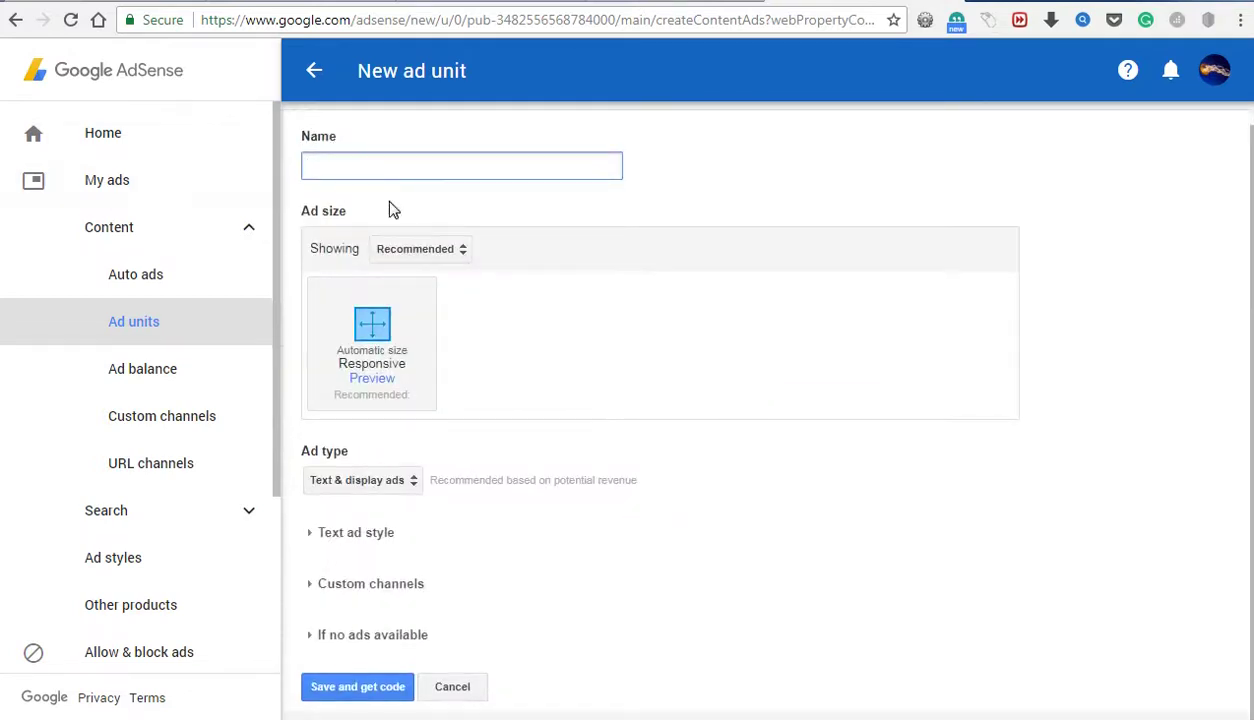
{"action": "left_click", "coordinate": [384, 196]}
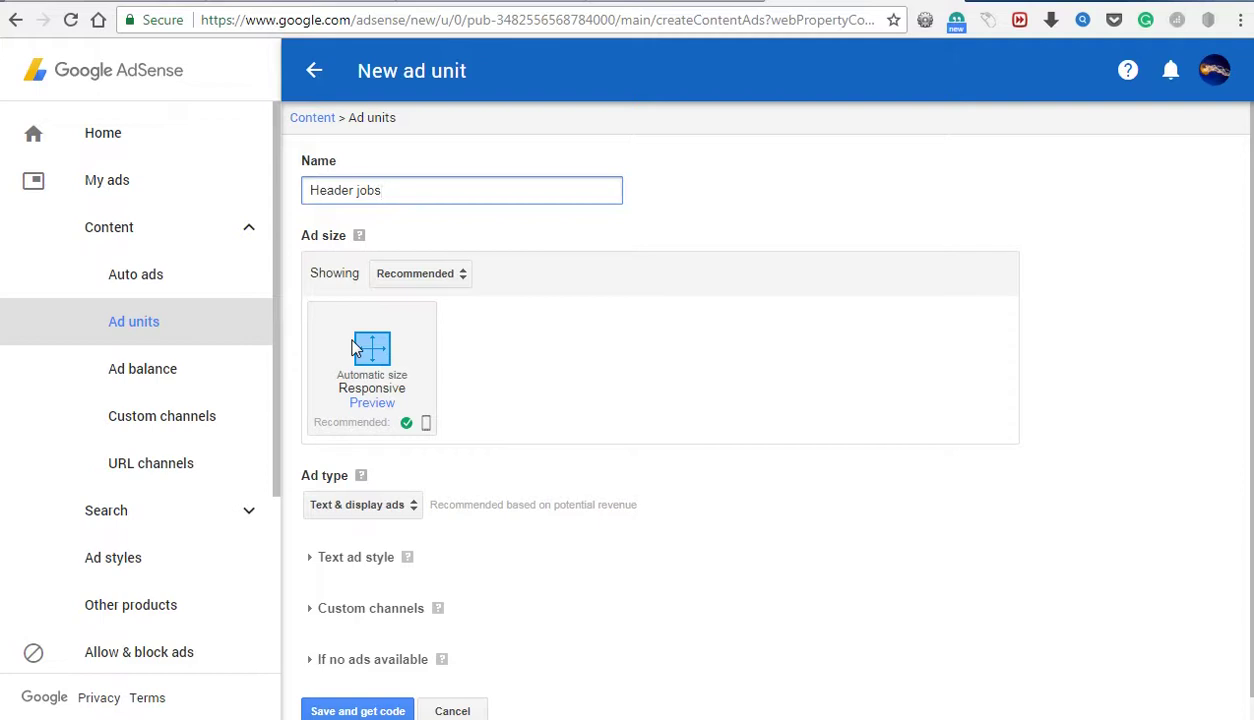
Set the ad unit to the 728 x 90 Leaderboard horizontal banner size, then save it and get its code
{"action": "left_click", "coordinate": [401, 280]}
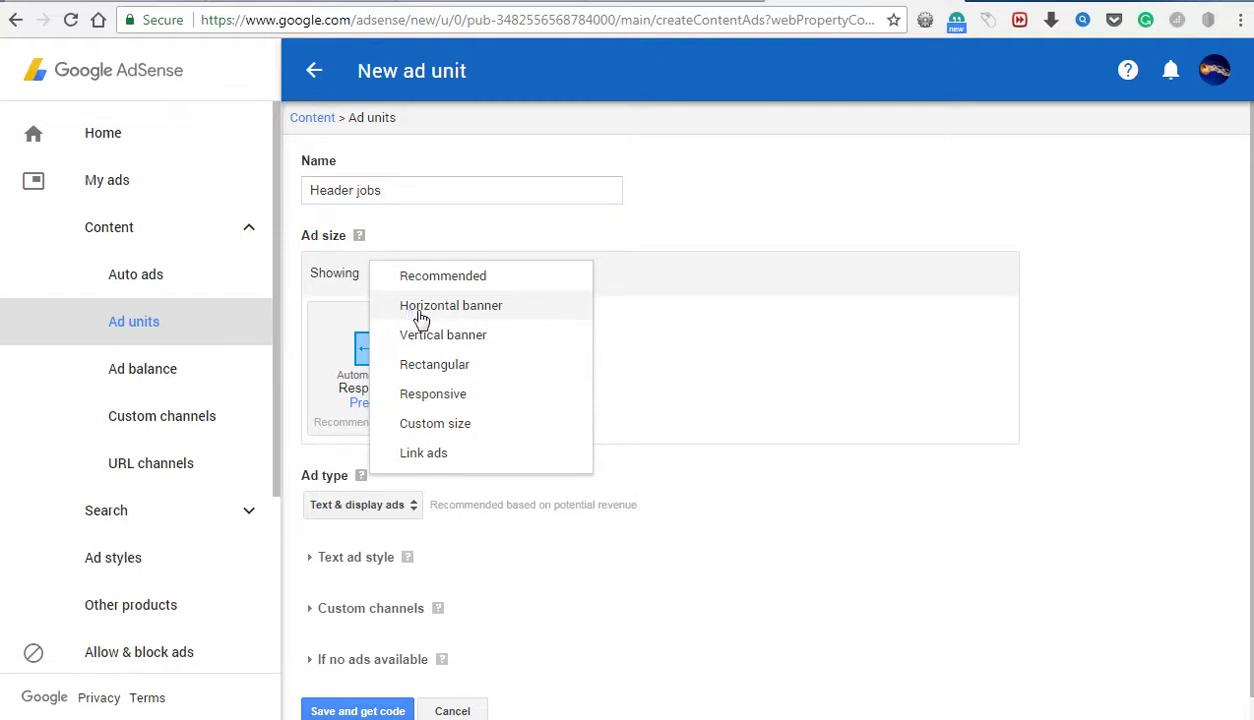
{"action": "left_click", "coordinate": [421, 316]}
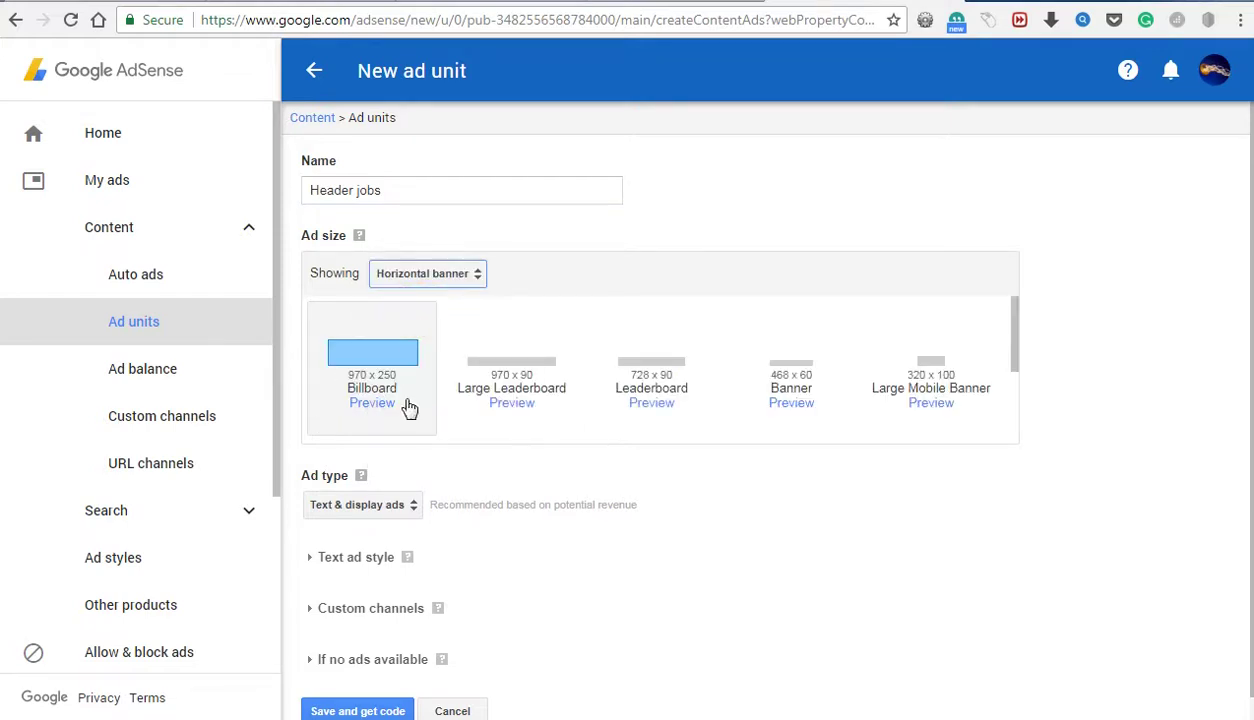
{"action": "left_click", "coordinate": [652, 383]}
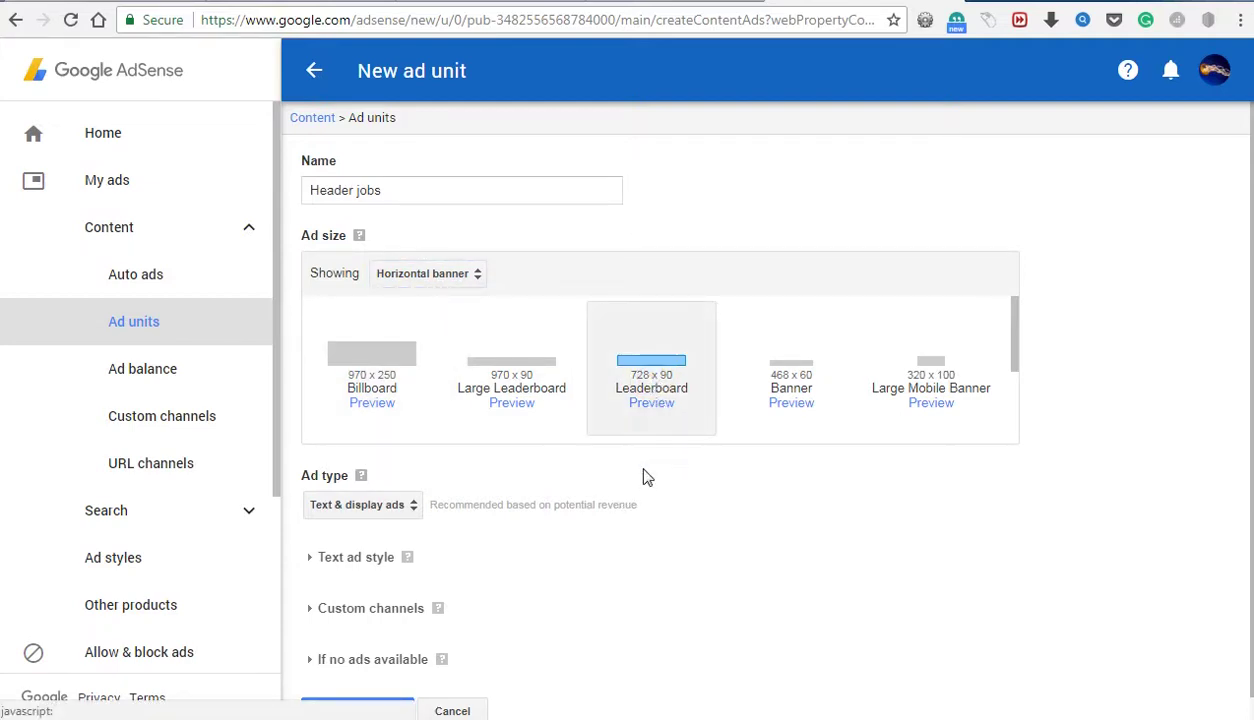
{"action": "scroll", "coordinate": [676, 498], "scroll_direction": "down", "scroll_amount": 1}
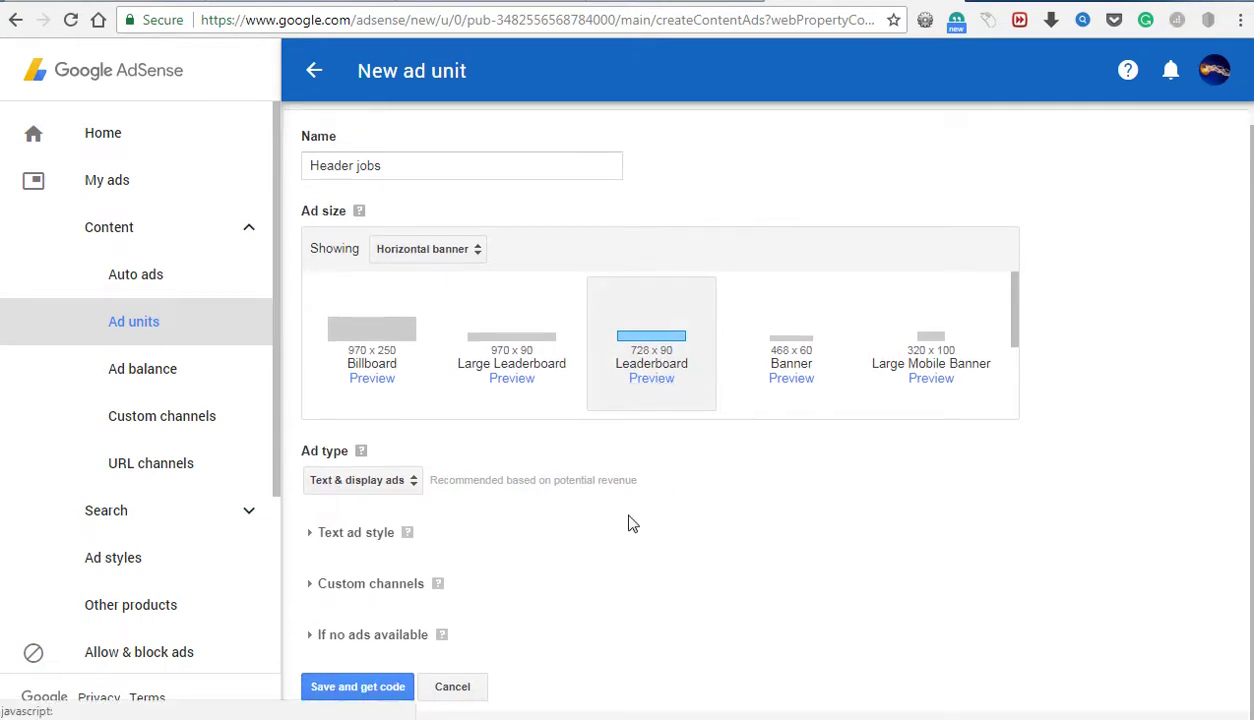
{"action": "left_click", "coordinate": [352, 690]}
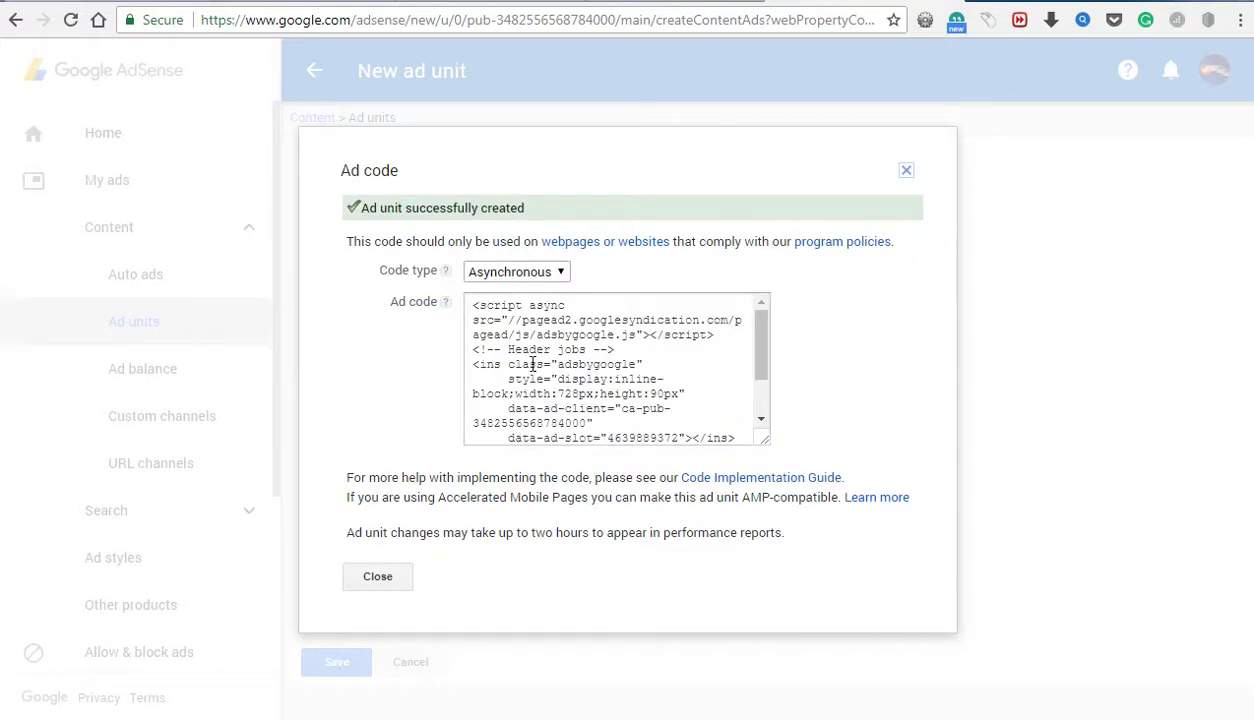
Copy the Header jobs ad code and paste it into the Meks Ads Widget's ad code on the WordPress Widgets page
{"action": "left_click", "coordinate": [533, 364]}
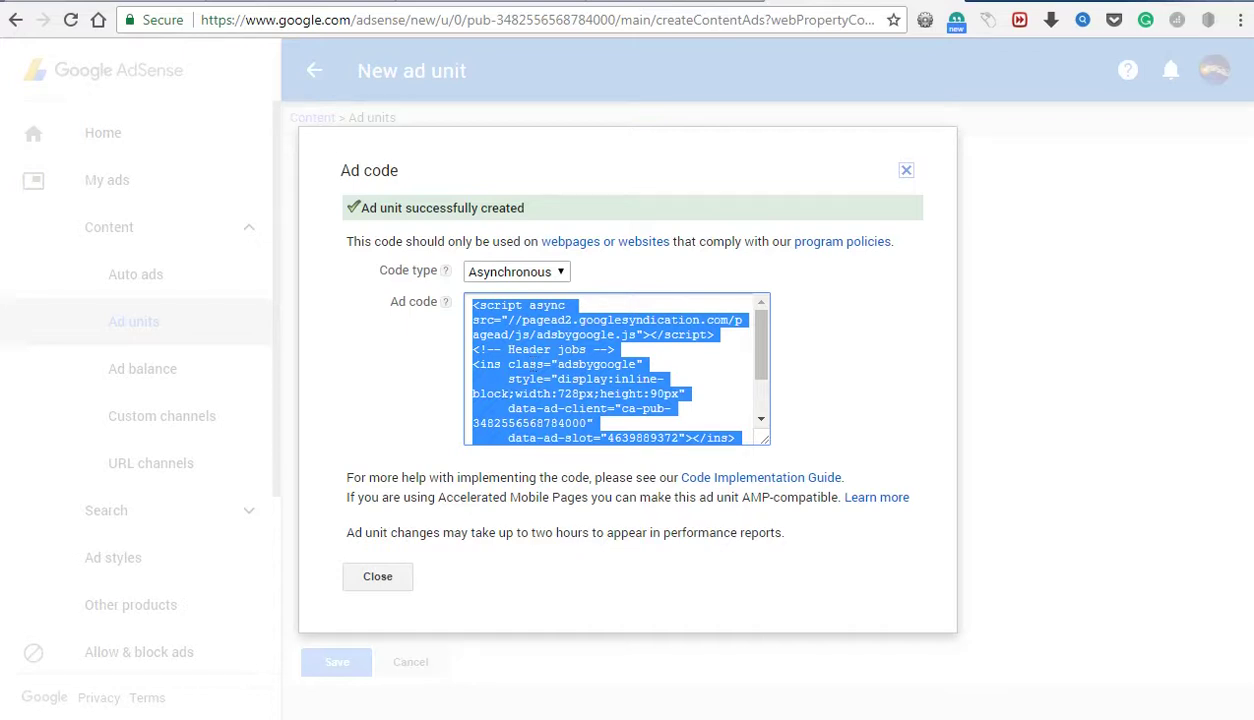
{"action": "key", "text": "ctrl+Tab"}
{"action": "key", "text": "ctrl+Tab"}
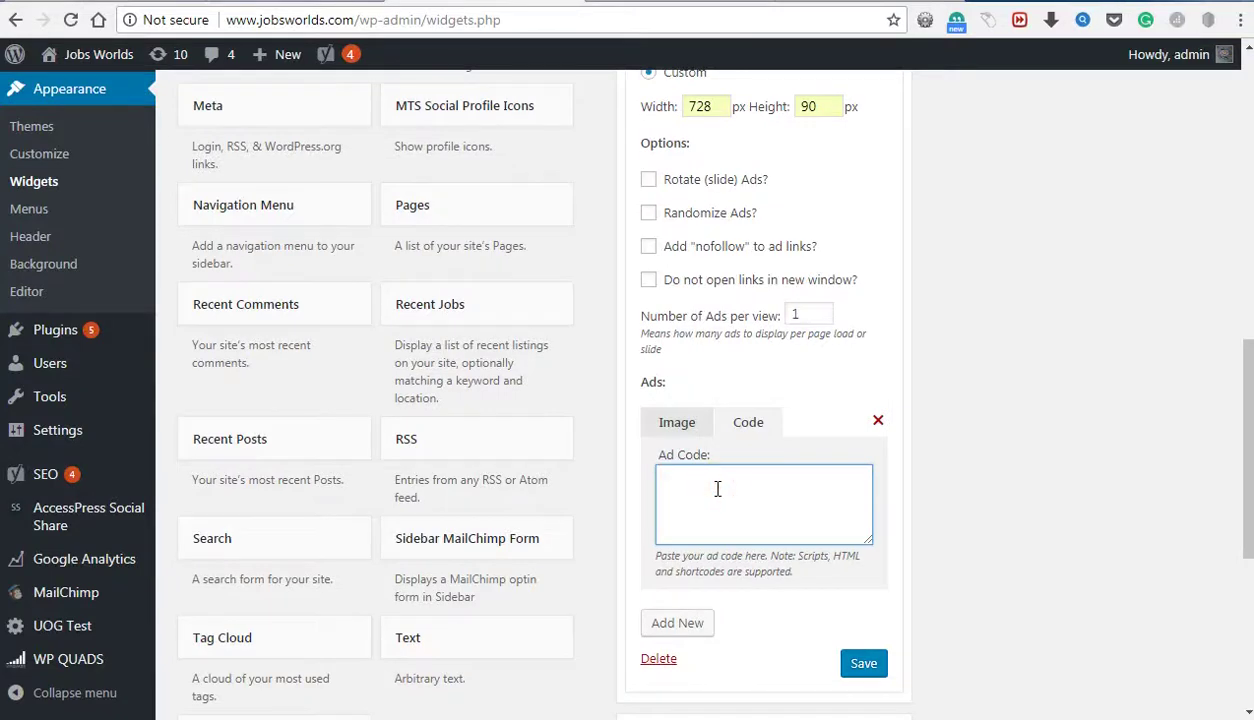
{"action": "key", "text": "ctrl+v"}
Save the Meks Ads Widget in the Header Ad area and collapse it
{"action": "scroll", "coordinate": [726, 541], "scroll_direction": "up", "scroll_amount": 8}
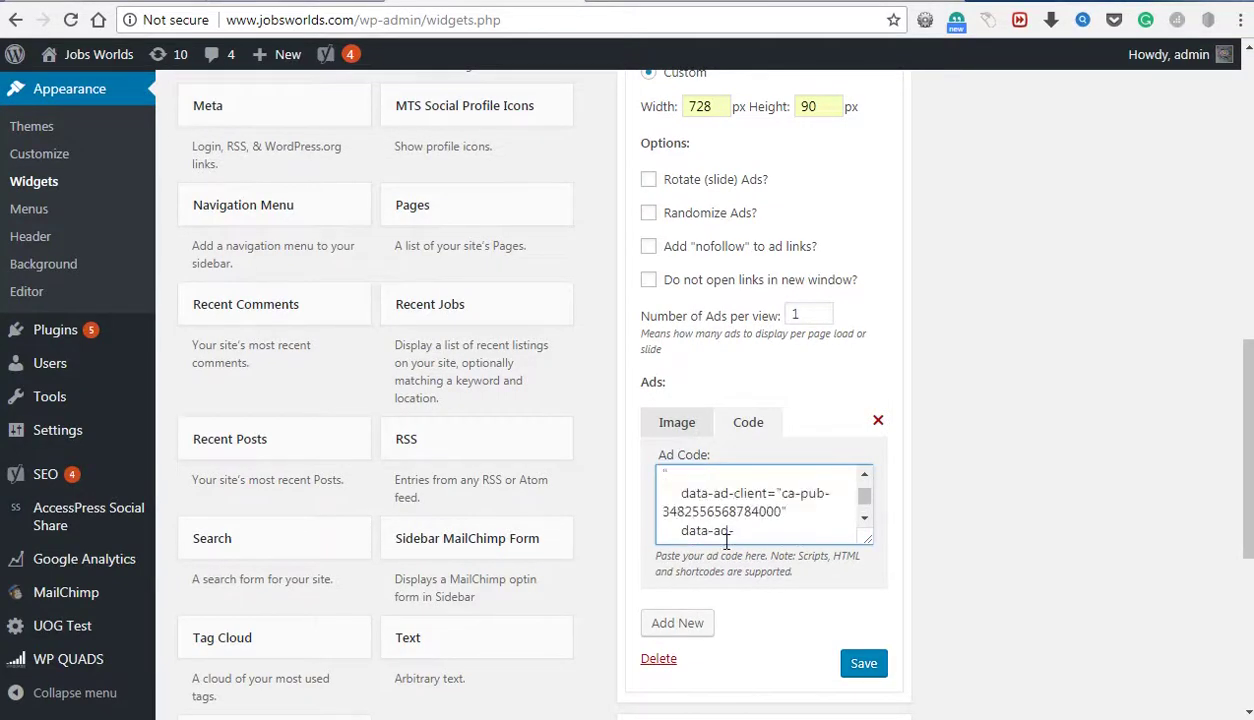
{"action": "scroll", "coordinate": [726, 537], "scroll_direction": "down", "scroll_amount": 4}
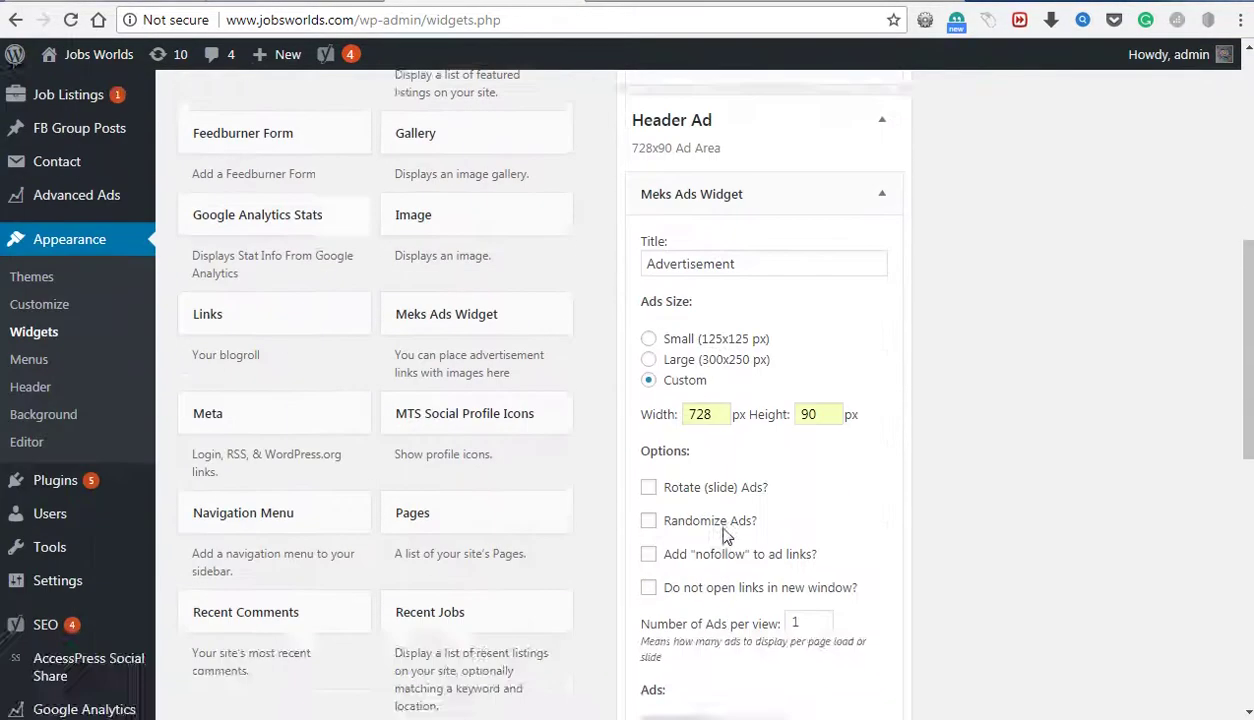
{"action": "scroll", "coordinate": [724, 528], "scroll_direction": "down", "scroll_amount": 1}
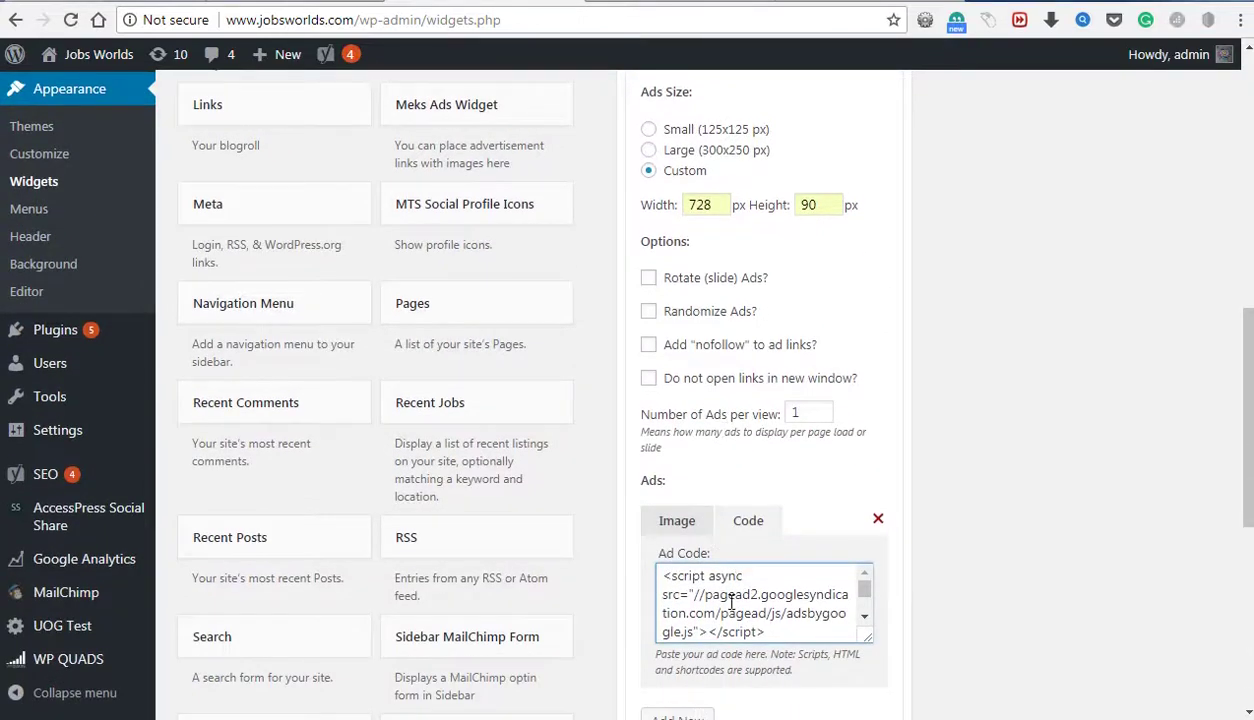
{"action": "scroll", "coordinate": [722, 590], "scroll_direction": "down", "scroll_amount": 3}
{"action": "scroll", "coordinate": [912, 590], "scroll_direction": "down", "scroll_amount": 4}
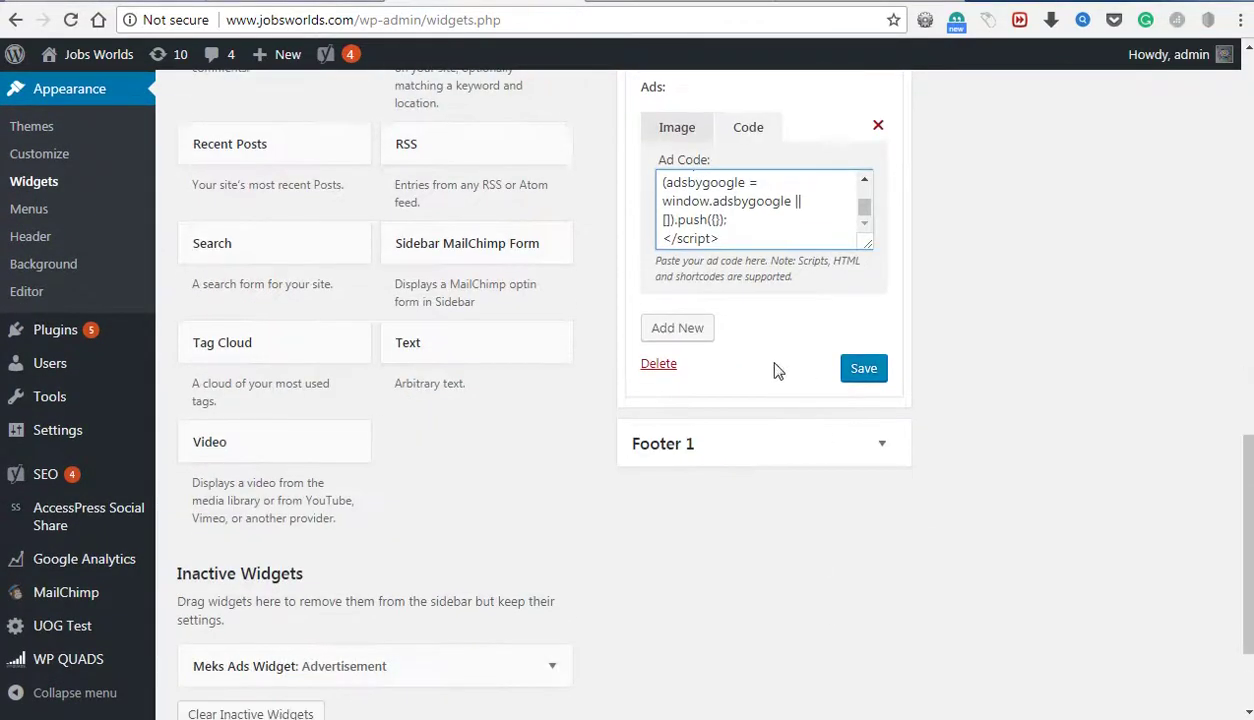
{"action": "left_click", "coordinate": [857, 375]}
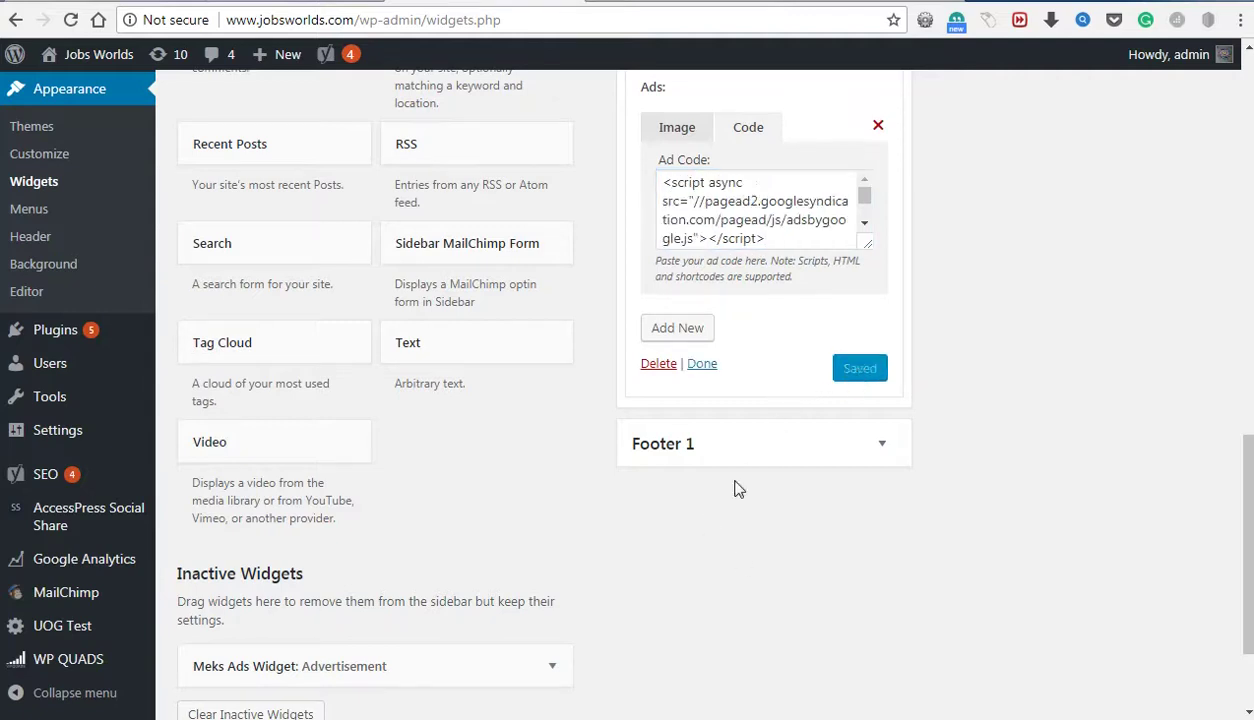
{"action": "left_click", "coordinate": [702, 365]}
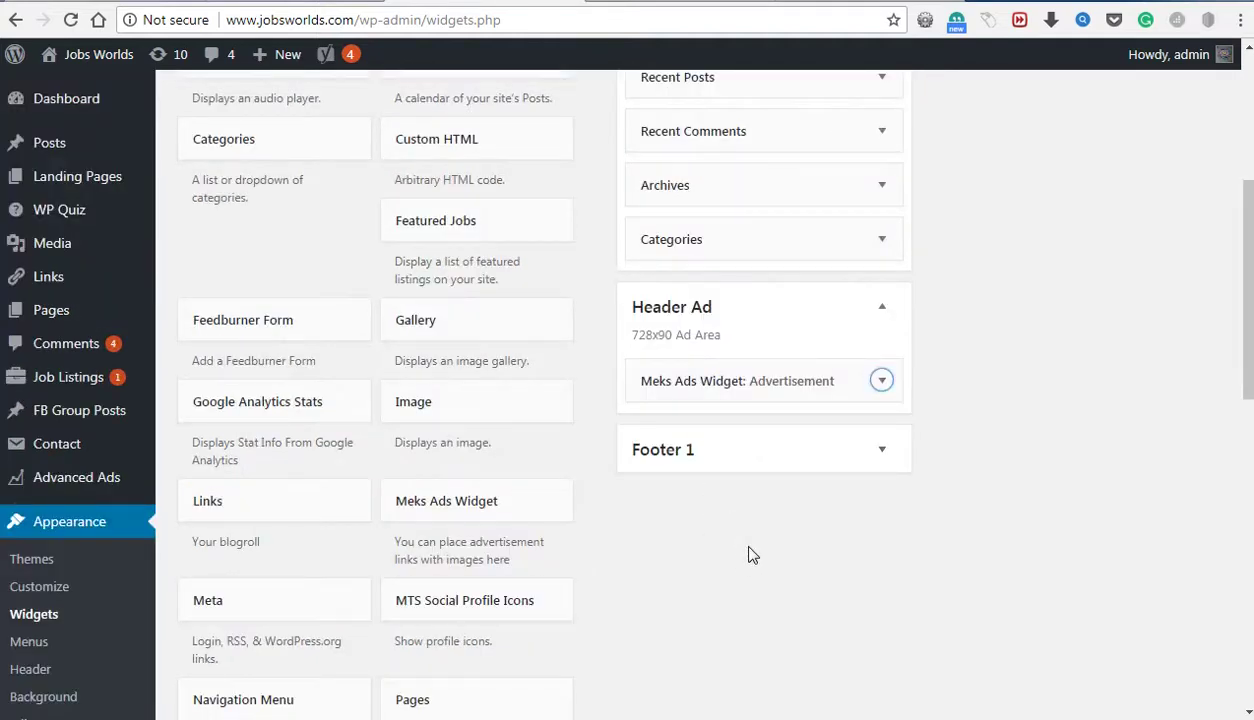
Go to the Jobs Worlds home page and reload it to check the header ad
{"action": "scroll", "coordinate": [627, 400], "scroll_direction": "up", "scroll_amount": 10}
{"action": "key", "text": "ctrl+Tab"}
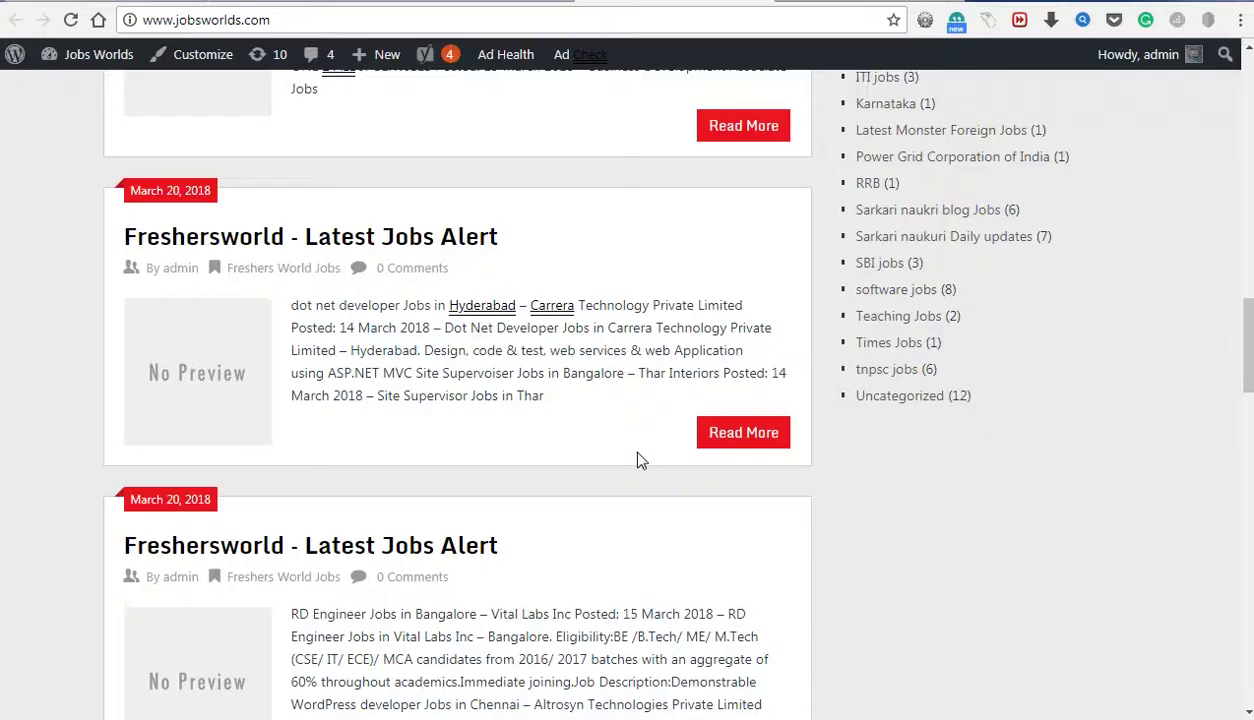
{"action": "scroll", "coordinate": [630, 450], "scroll_direction": "up", "scroll_amount": 4}
{"action": "scroll", "coordinate": [640, 460], "scroll_direction": "up", "scroll_amount": 15}
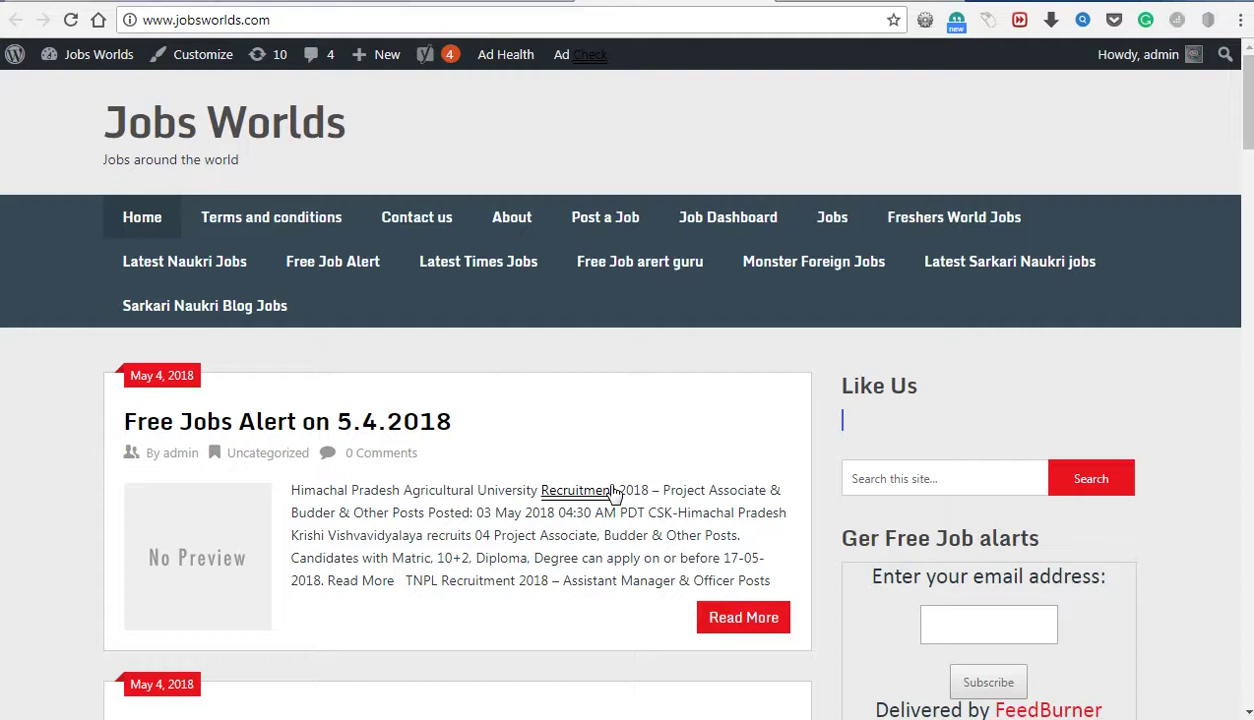
{"action": "mouse_move", "coordinate": [613, 495]}
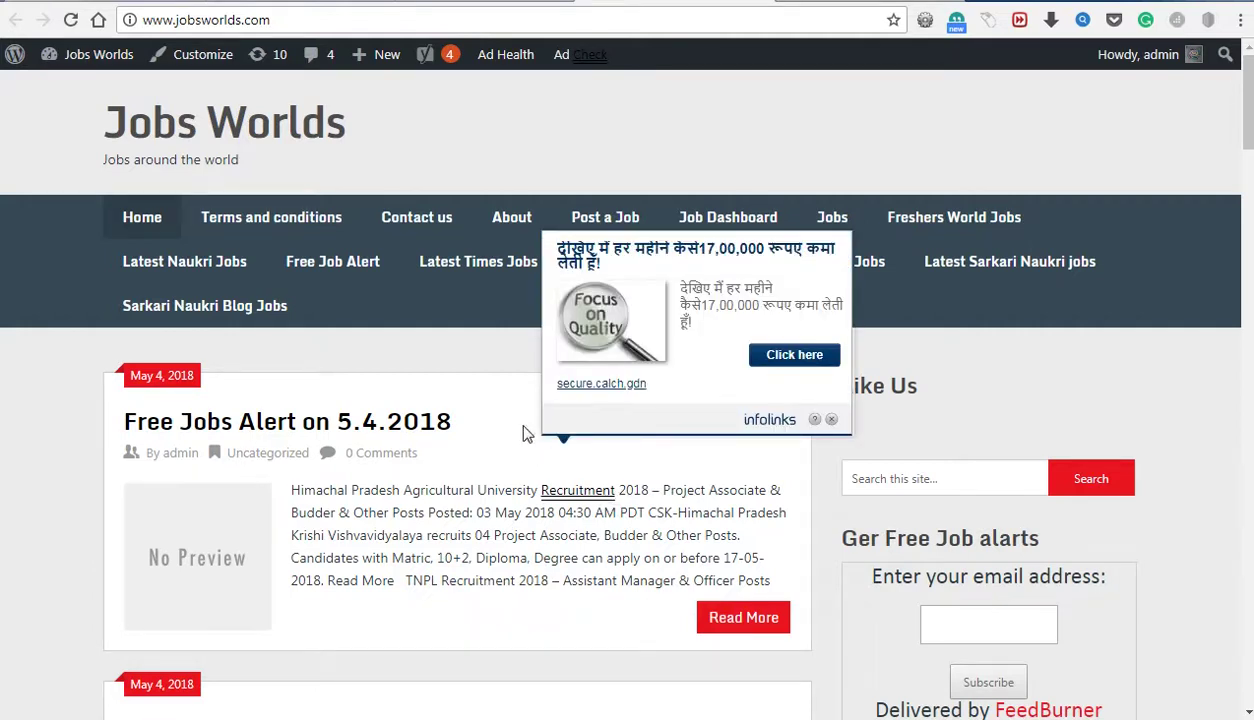
{"action": "left_click", "coordinate": [72, 20]}
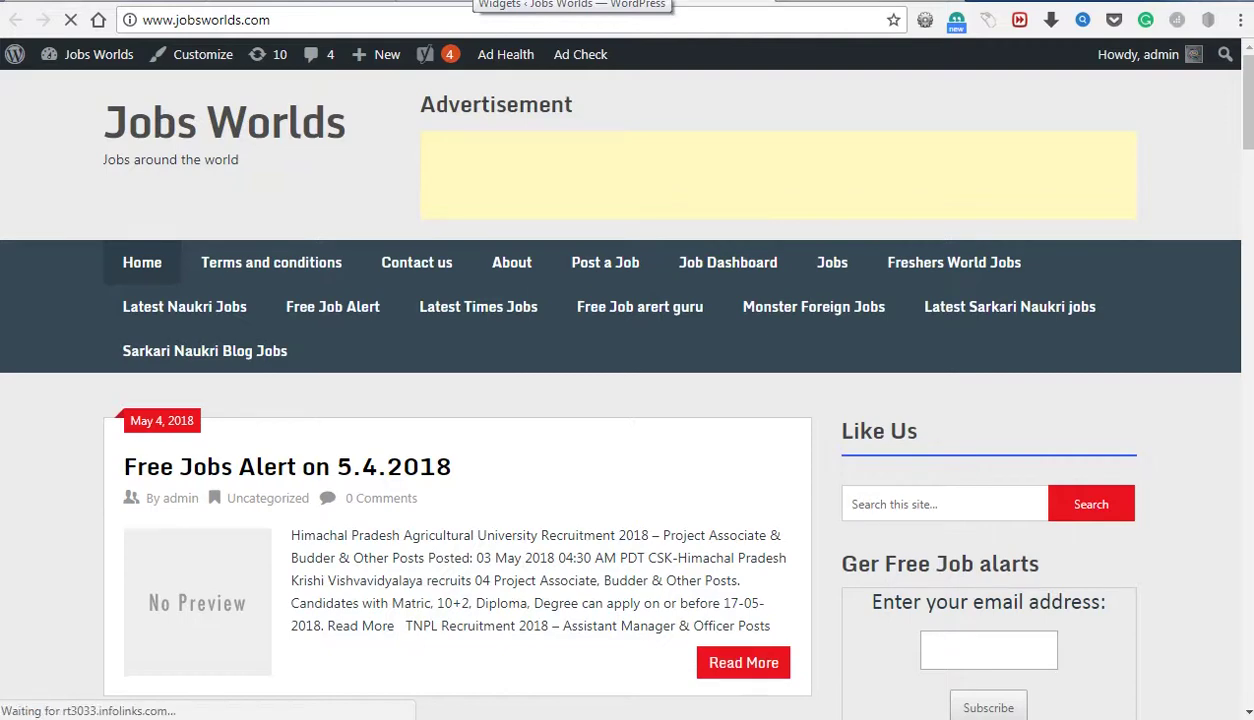
Return to the Widgets page and add another Meks Ads Widget to the Sidebar area
{"action": "left_click", "coordinate": [500, 3]}
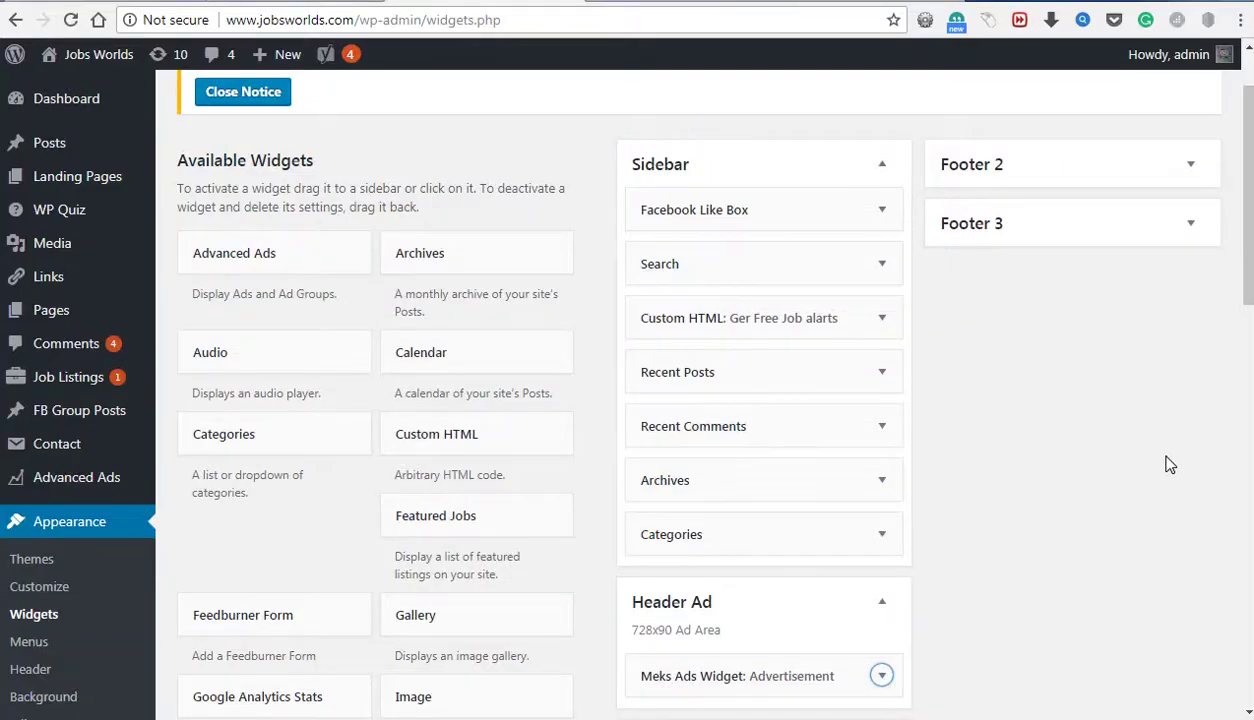
{"action": "scroll", "coordinate": [1114, 462], "scroll_direction": "down", "scroll_amount": 2}
{"action": "scroll", "coordinate": [1118, 462], "scroll_direction": "down", "scroll_amount": 2}
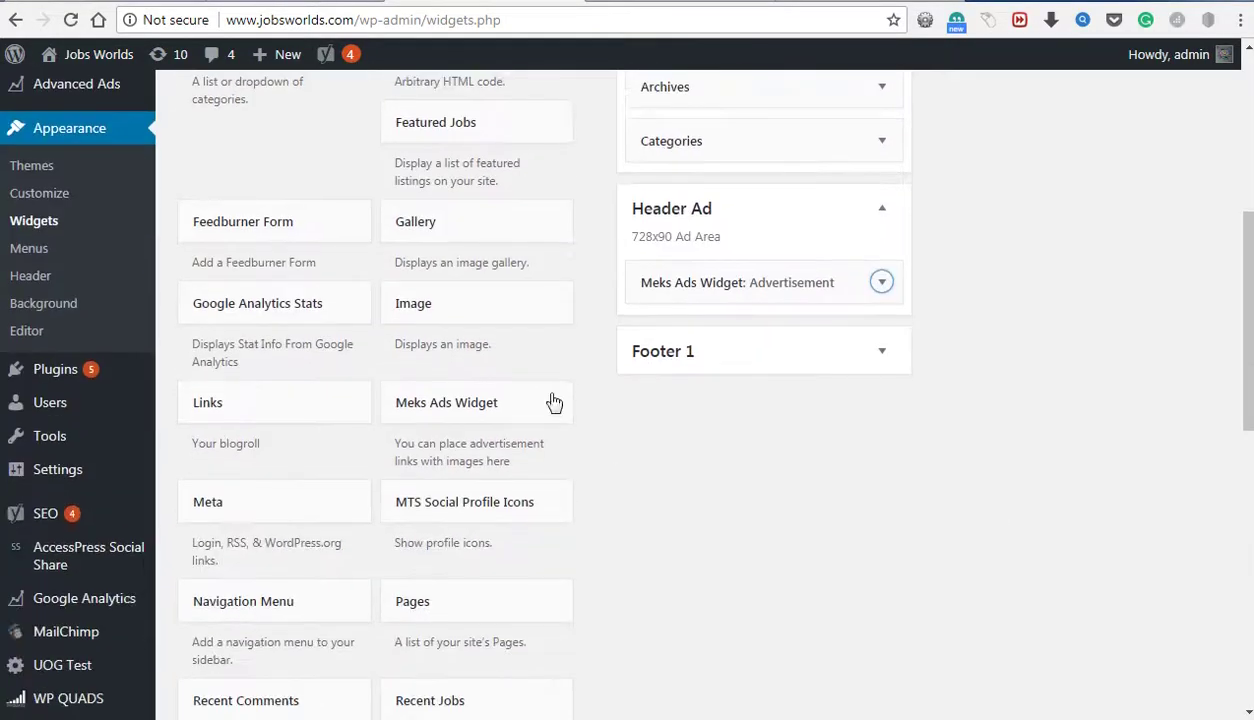
{"action": "left_click", "coordinate": [445, 412]}
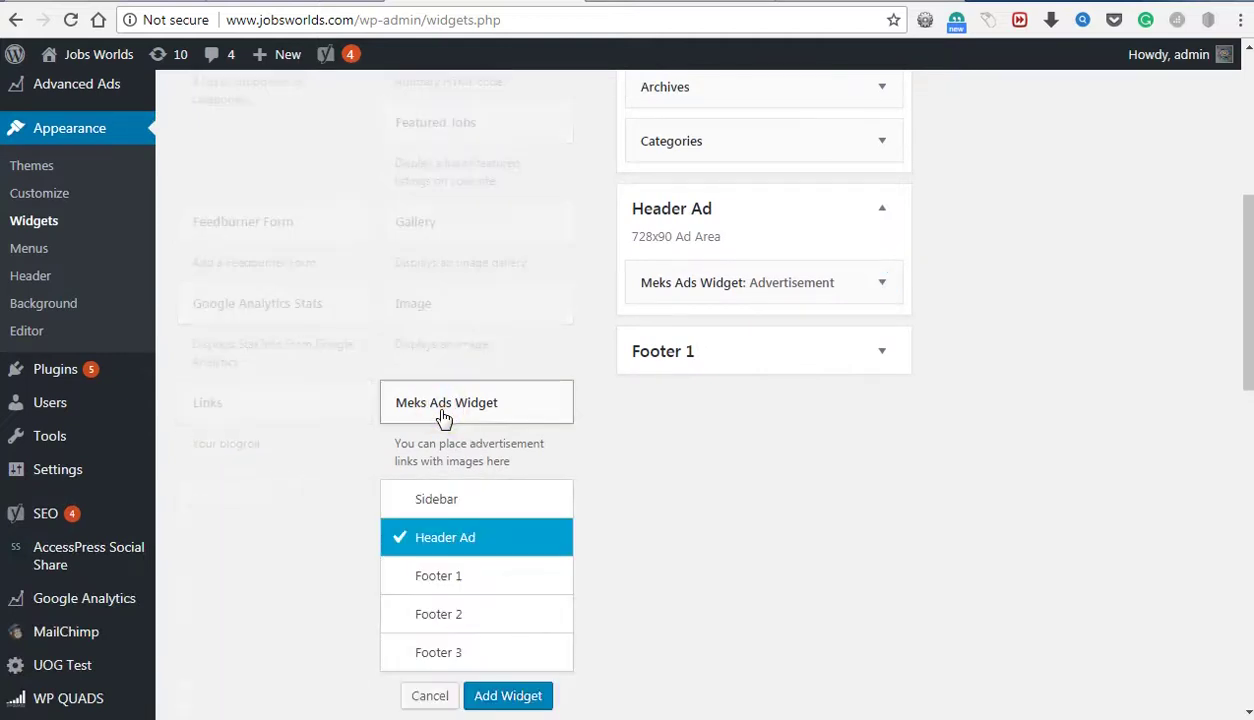
{"action": "scroll", "coordinate": [481, 588], "scroll_direction": "down", "scroll_amount": 2}
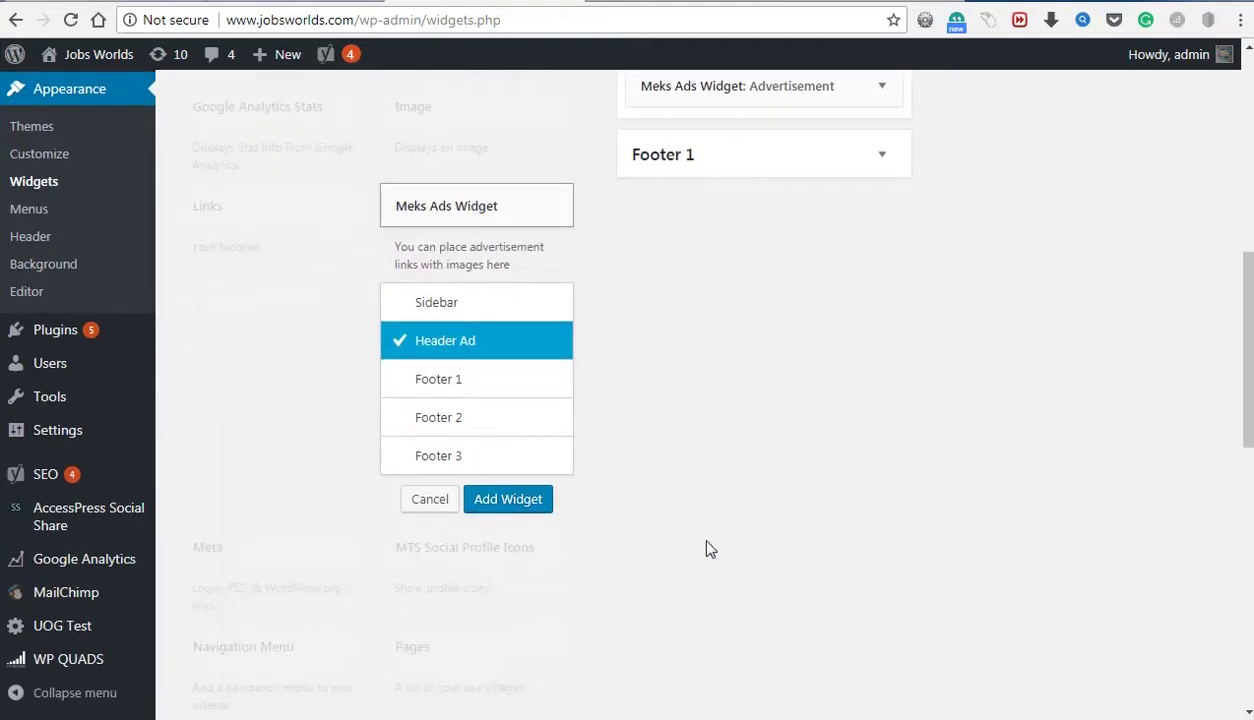
{"action": "left_click", "coordinate": [452, 304]}
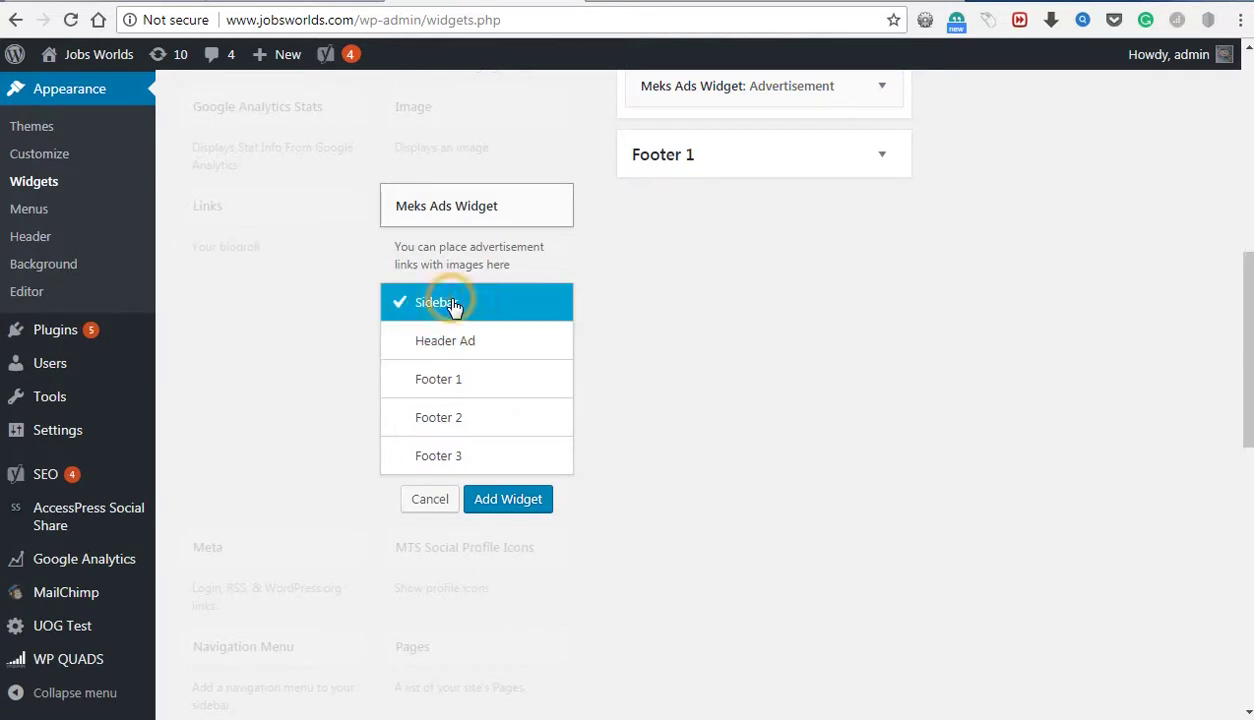
{"action": "left_click", "coordinate": [500, 508]}
{"action": "left_click", "coordinate": [500, 505]}
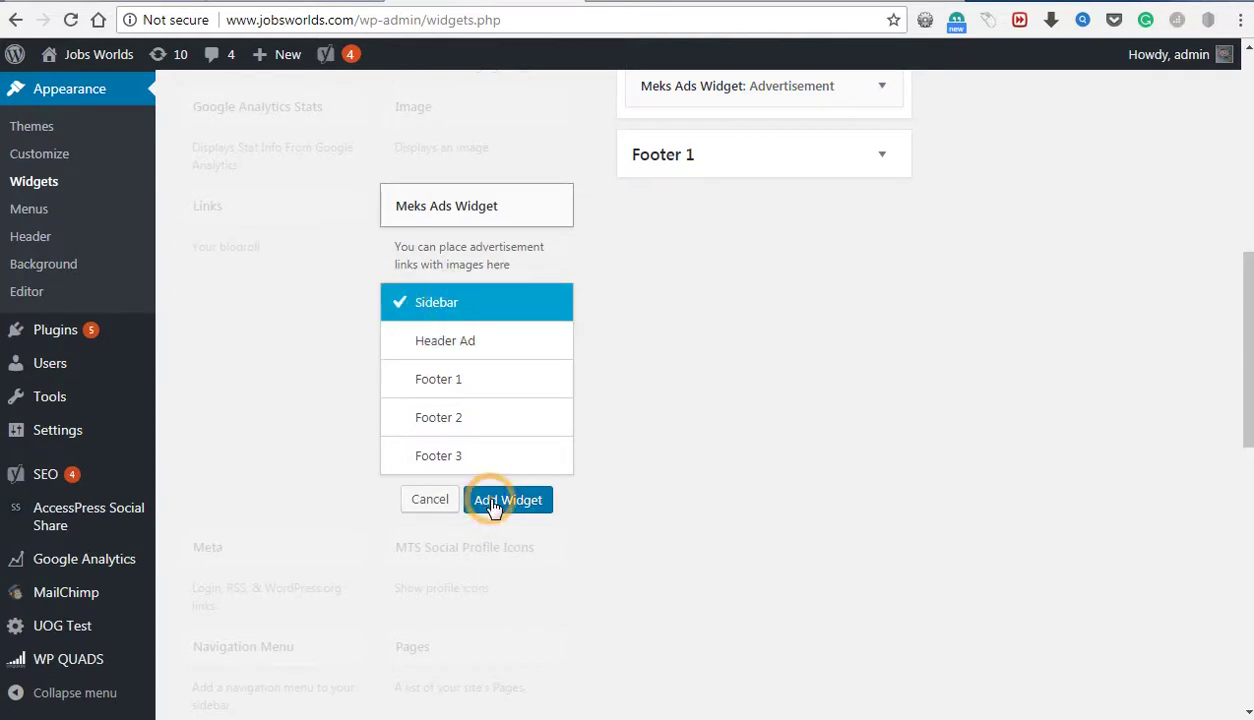
{"action": "scroll", "coordinate": [896, 532], "scroll_direction": "down", "scroll_amount": 5}
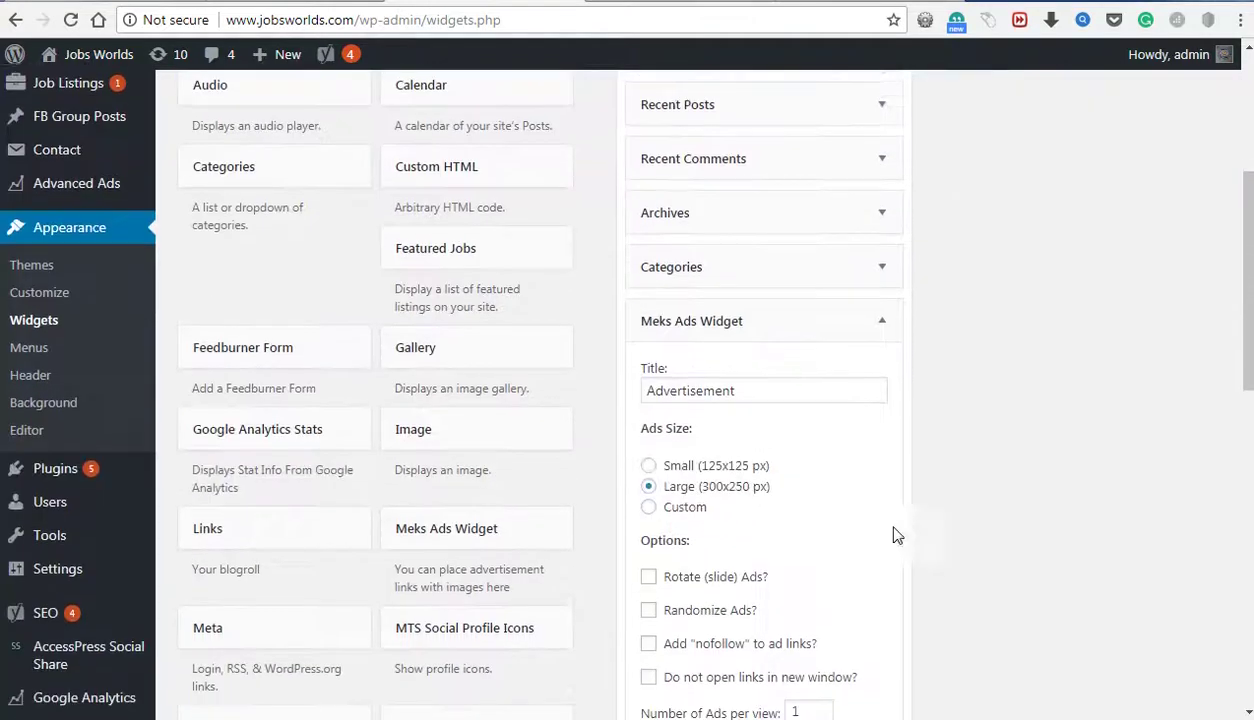
Expand the Footer 3 widget area to view it
{"action": "left_click_drag", "start_coordinate": [435, 340], "coordinate": [1018, 228]}
{"action": "scroll", "coordinate": [1010, 284], "scroll_direction": "up", "scroll_amount": 3}
{"action": "scroll", "coordinate": [1016, 288], "scroll_direction": "up", "scroll_amount": 2}
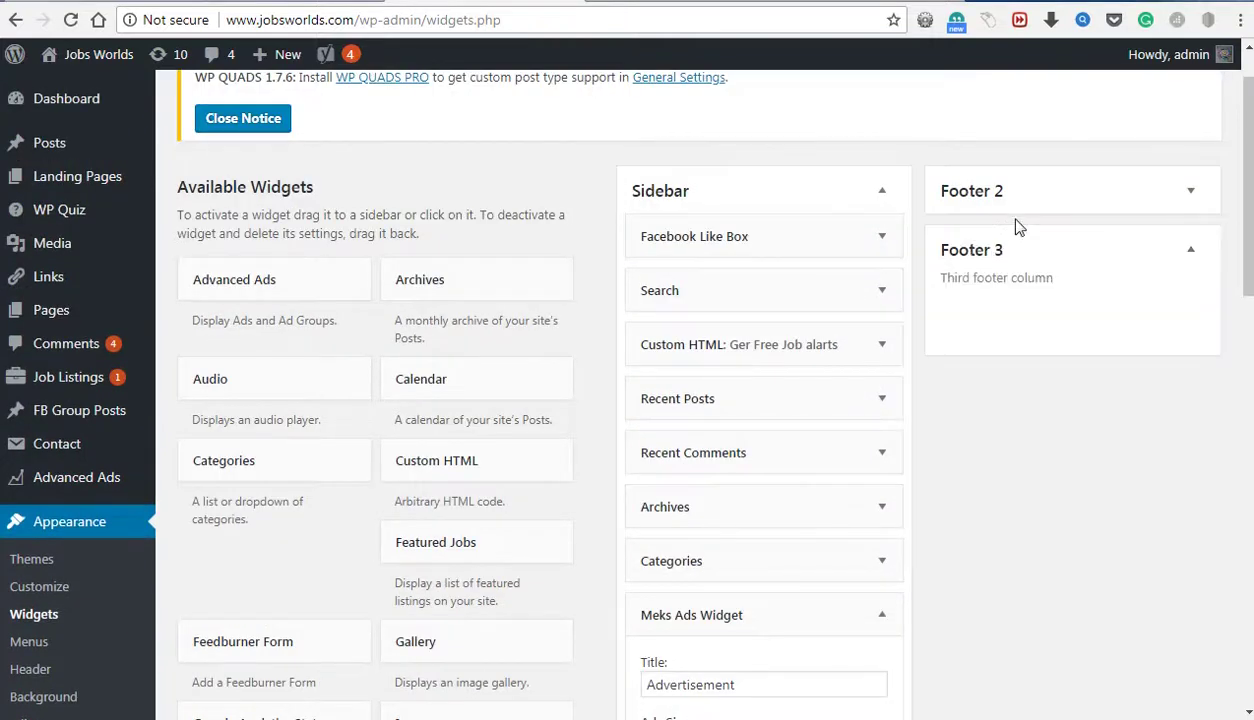
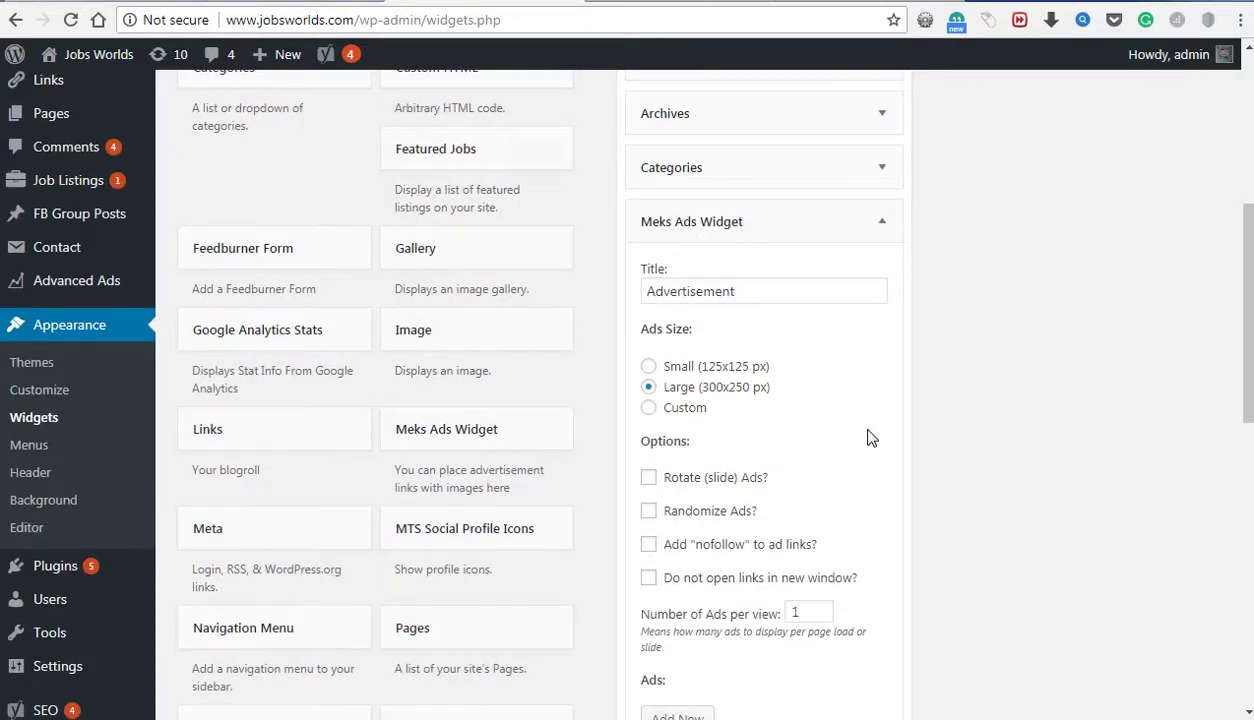
Switch to Google AdSense, close the ad code dialog and look through the list of ad units
{"action": "right_click", "coordinate": [740, 397]}
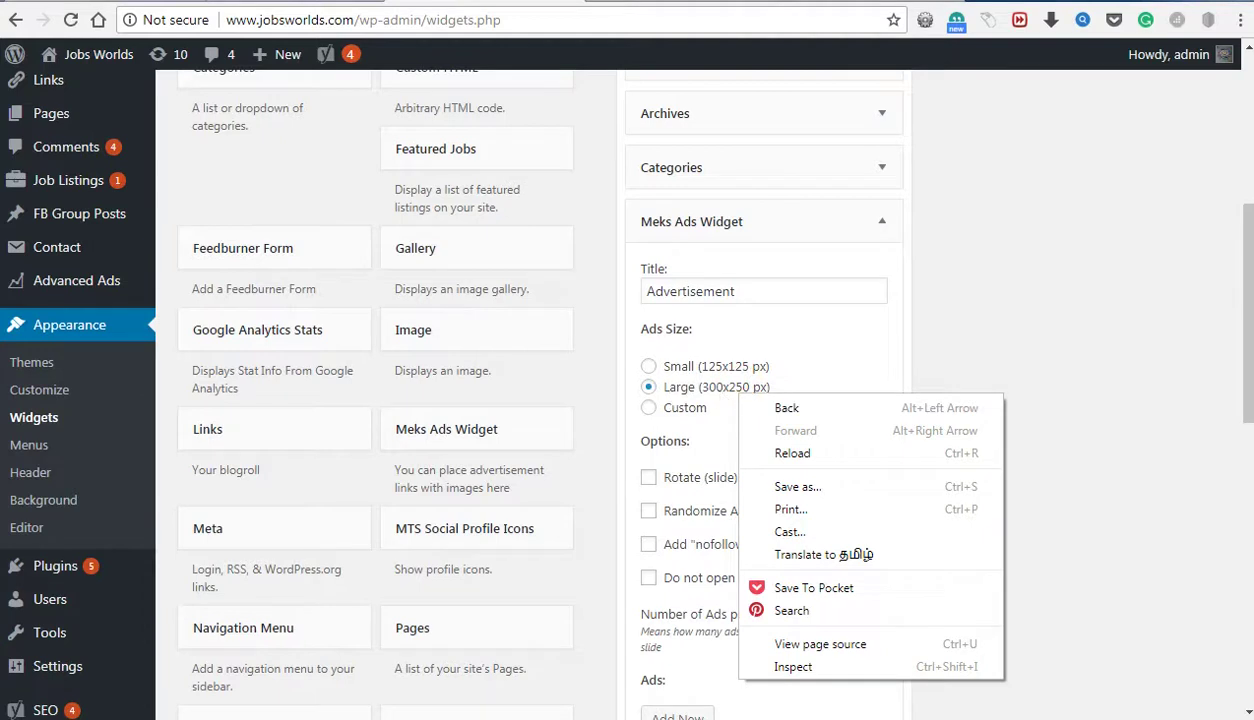
{"action": "key", "text": "alt+Left"}
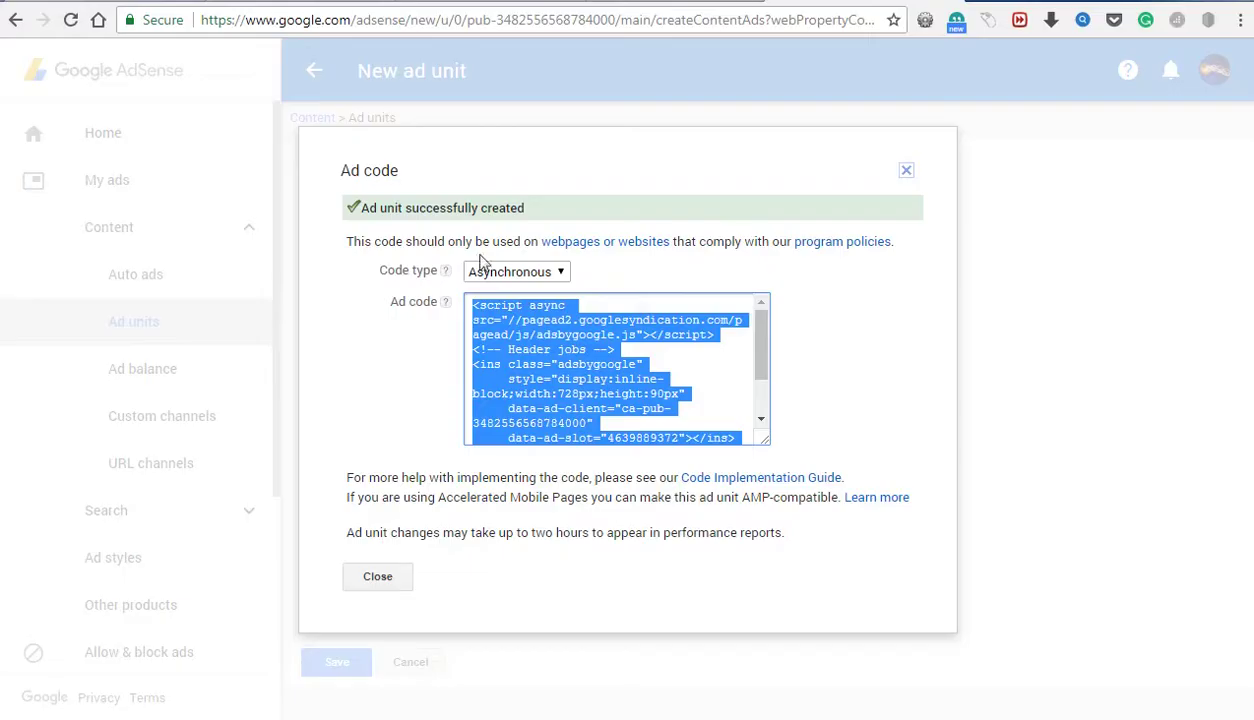
{"action": "left_click", "coordinate": [366, 580]}
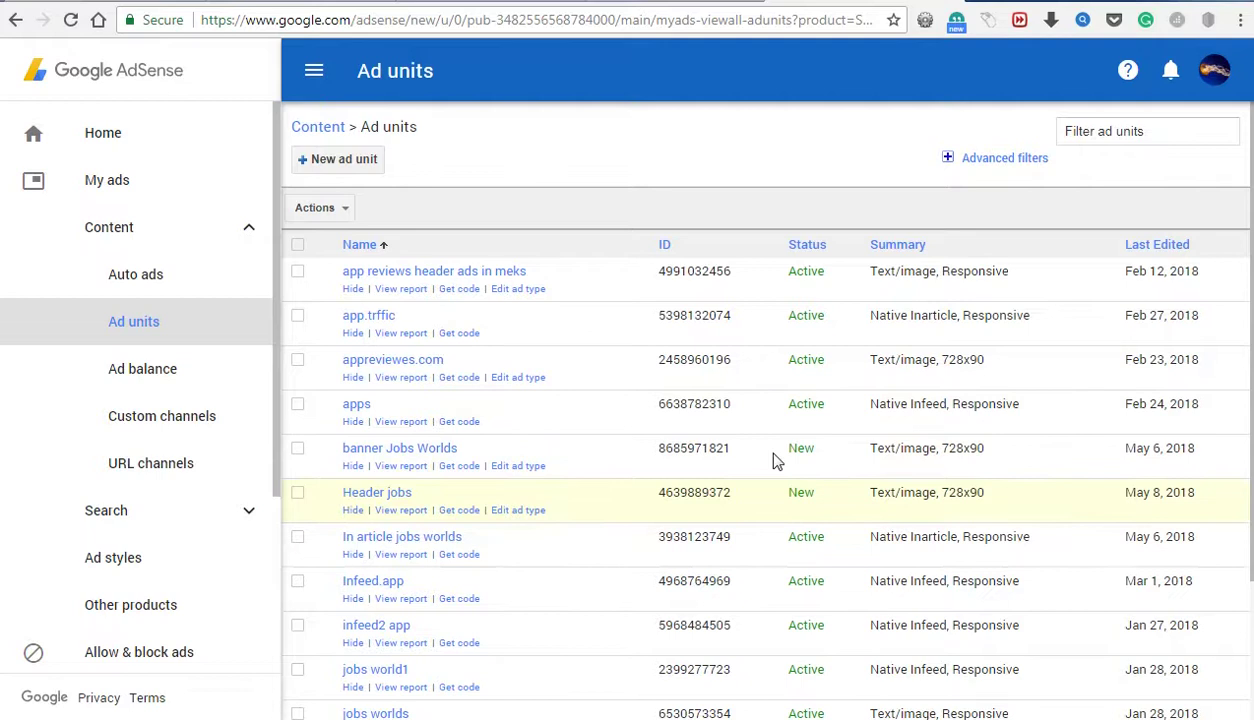
{"action": "mouse_move", "coordinate": [815, 474]}
{"action": "scroll", "coordinate": [815, 474], "scroll_direction": "down", "scroll_amount": 3}
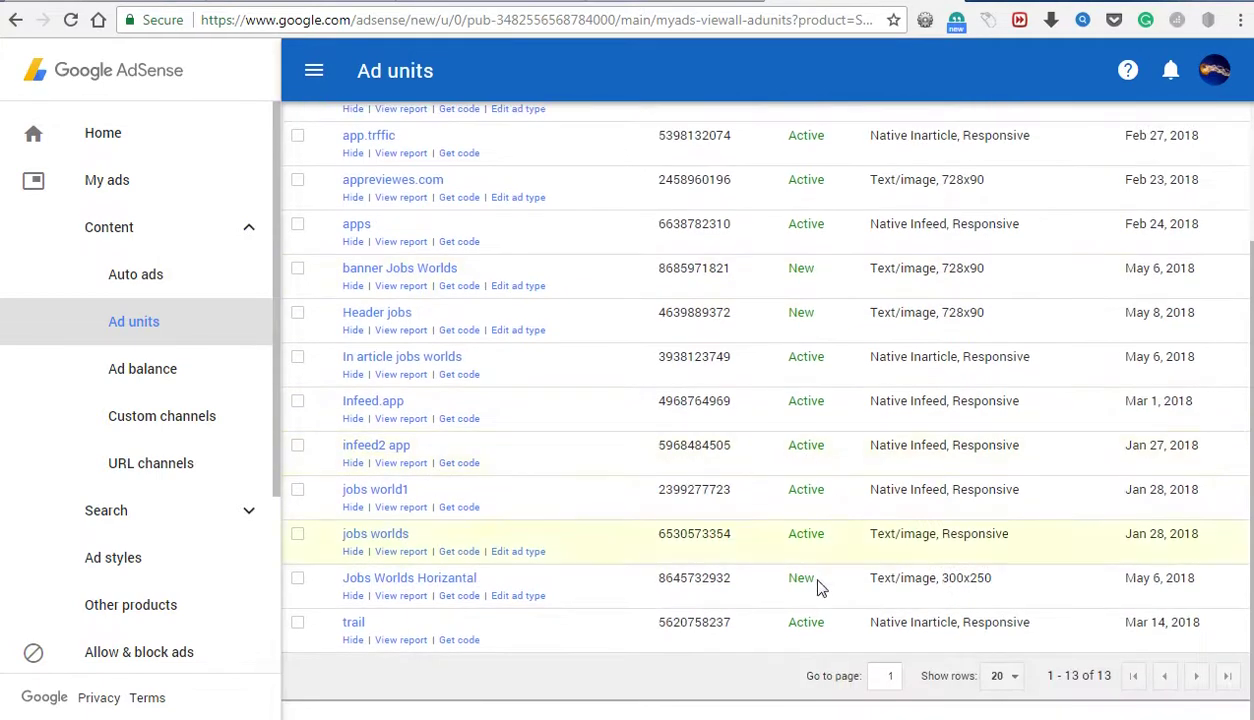
{"action": "scroll", "coordinate": [682, 515], "scroll_direction": "up", "scroll_amount": 3}
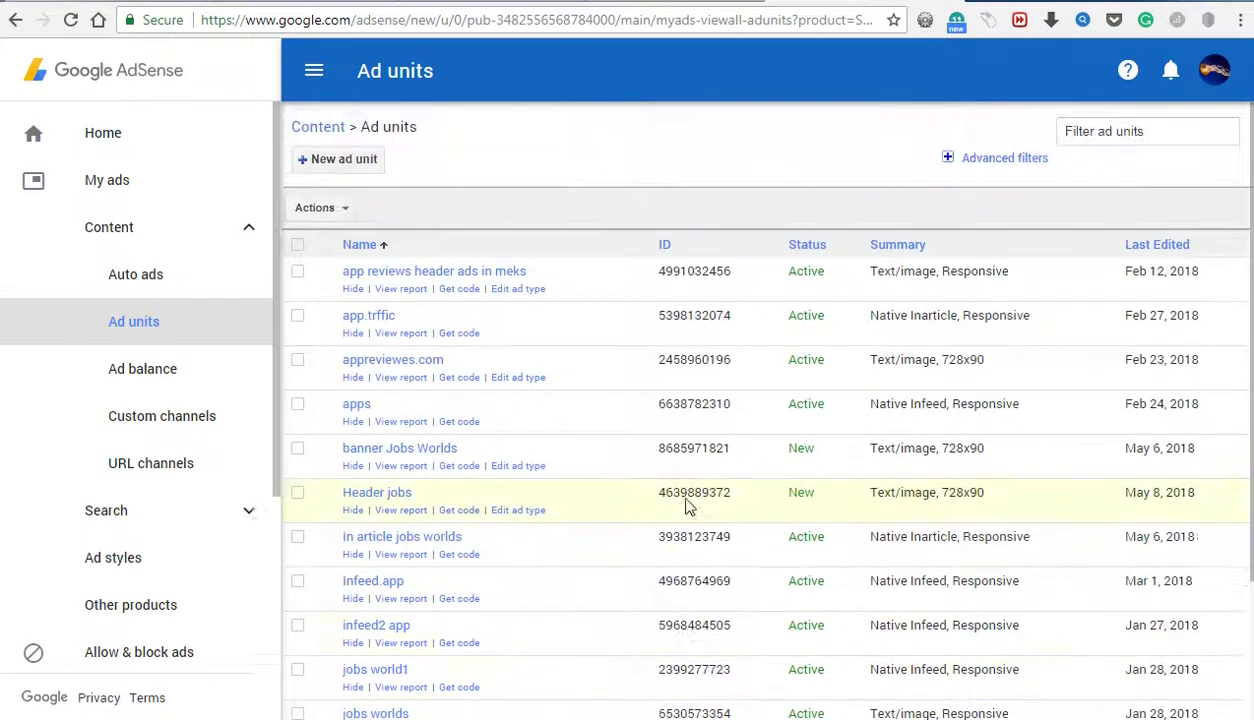
Start a new Text & display ads unit and name it Side Banner
{"action": "left_click", "coordinate": [324, 165]}
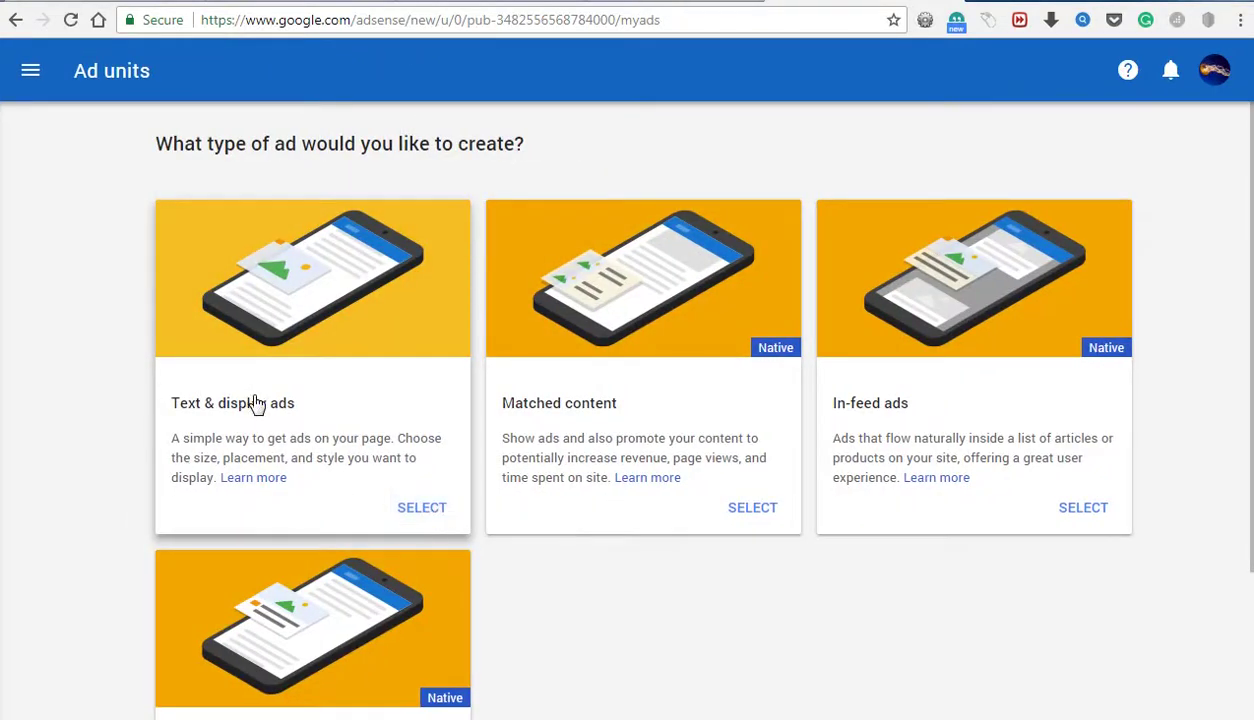
{"action": "left_click", "coordinate": [425, 510]}
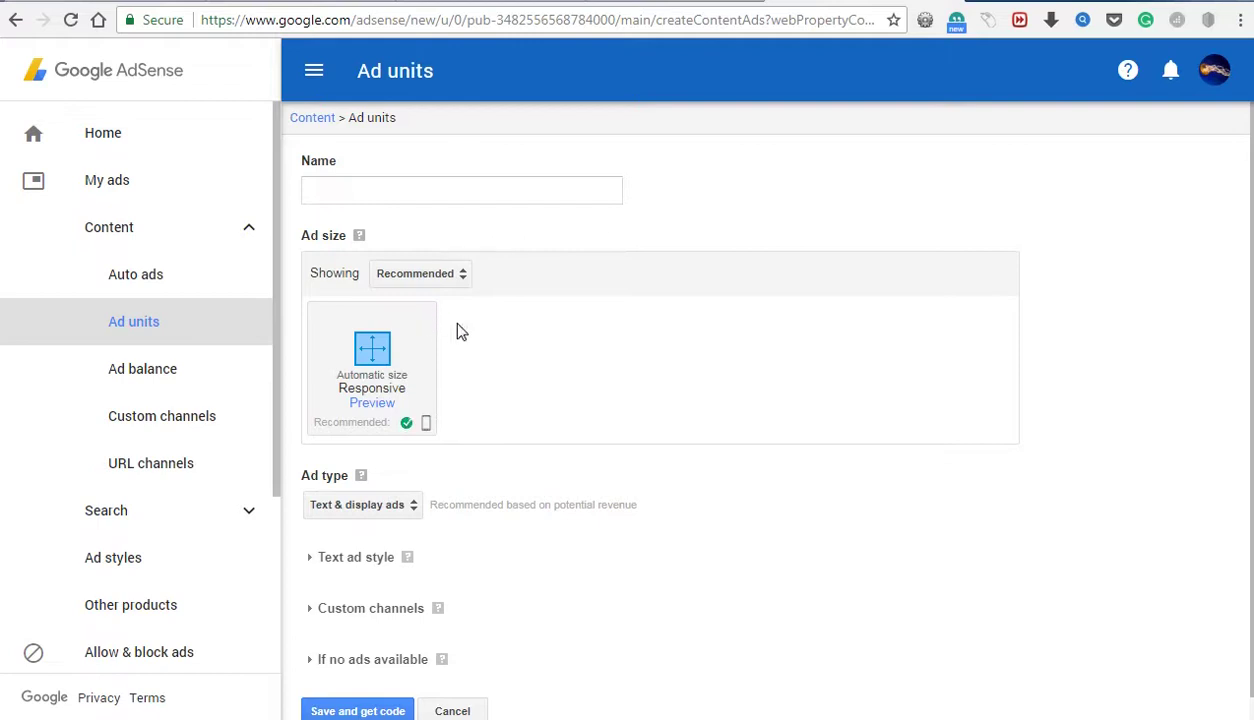
{"action": "left_click", "coordinate": [356, 188]}
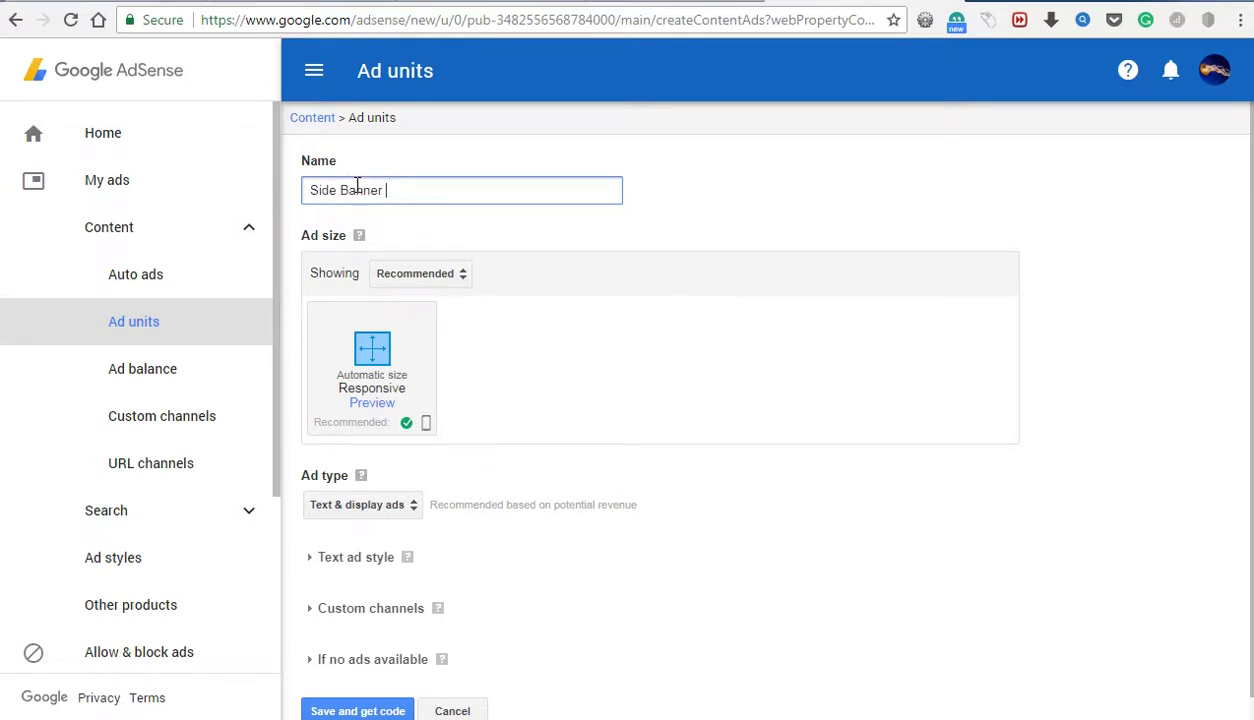
Show the rectangular ad sizes and choose the 300 x 250 Medium Rectangle for the Side Banner unit
{"action": "left_click", "coordinate": [402, 278]}
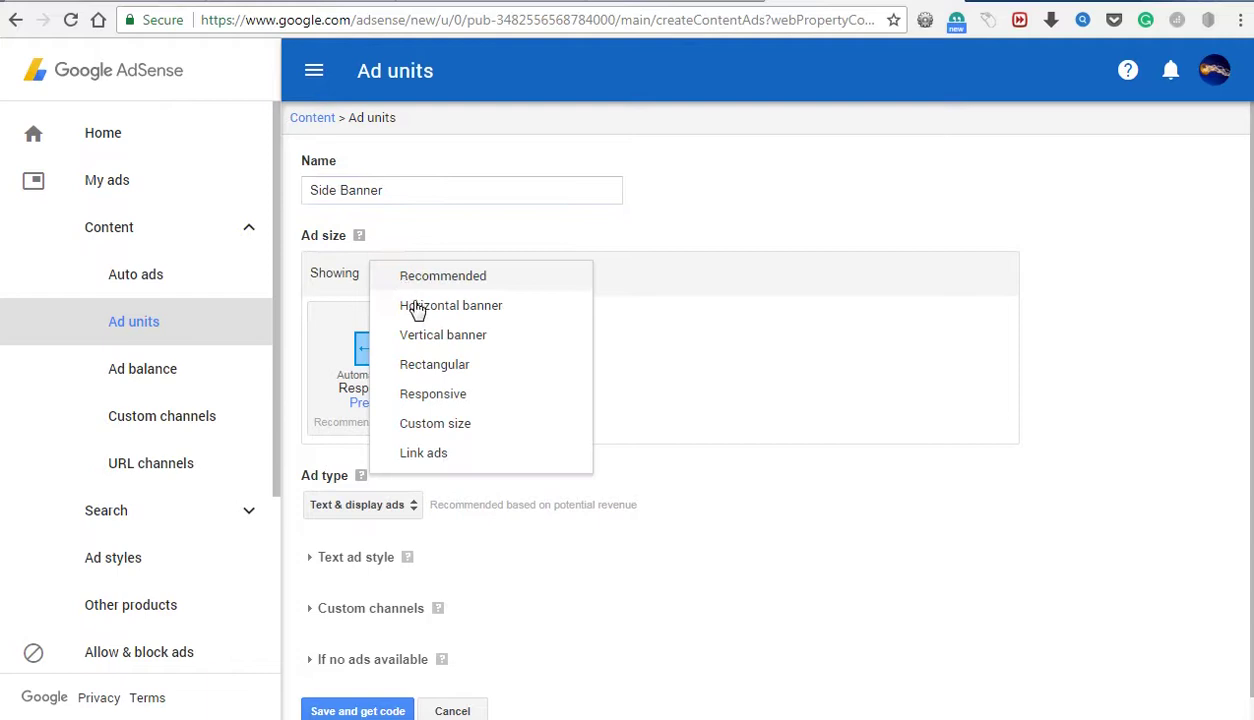
{"action": "left_click", "coordinate": [431, 307]}
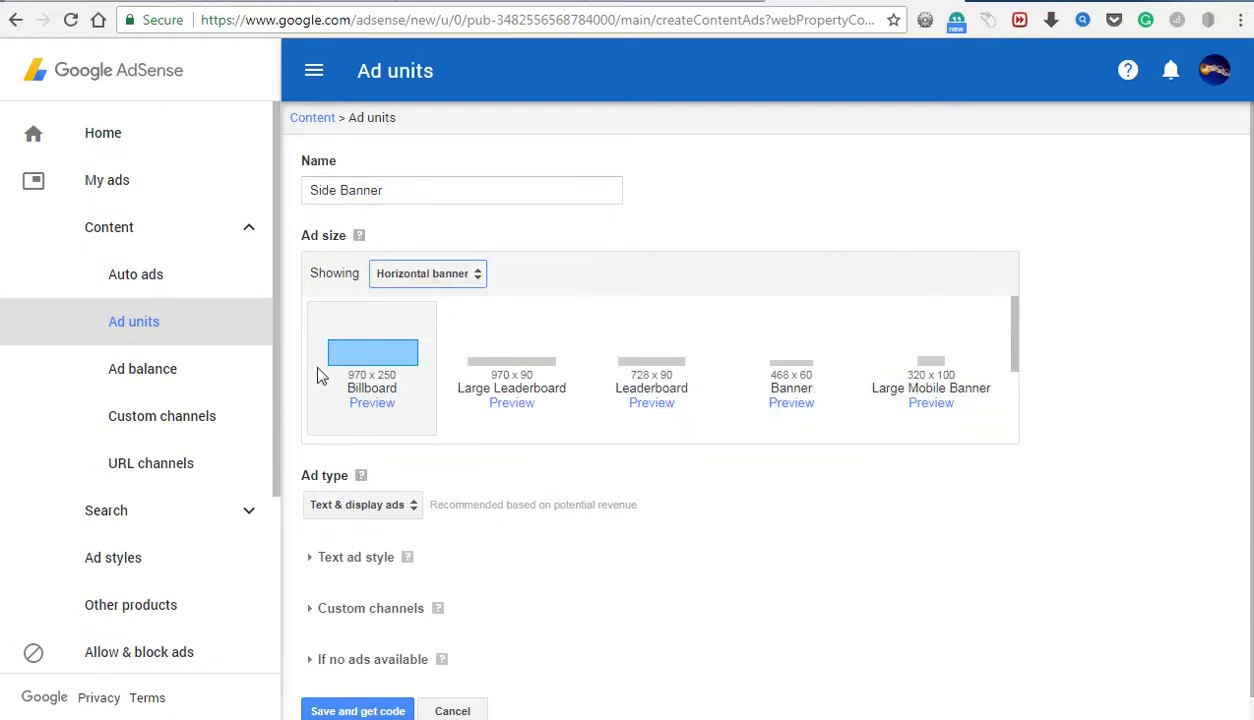
{"action": "left_click", "coordinate": [446, 276]}
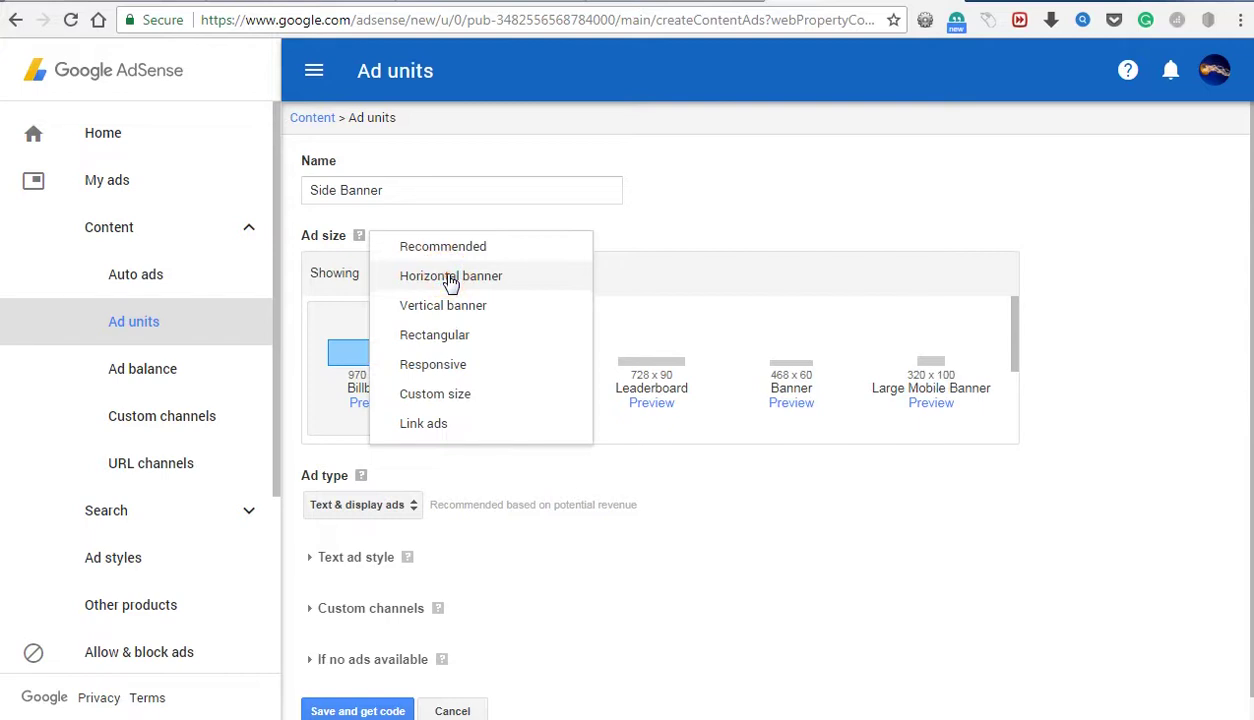
{"action": "left_click", "coordinate": [438, 340]}
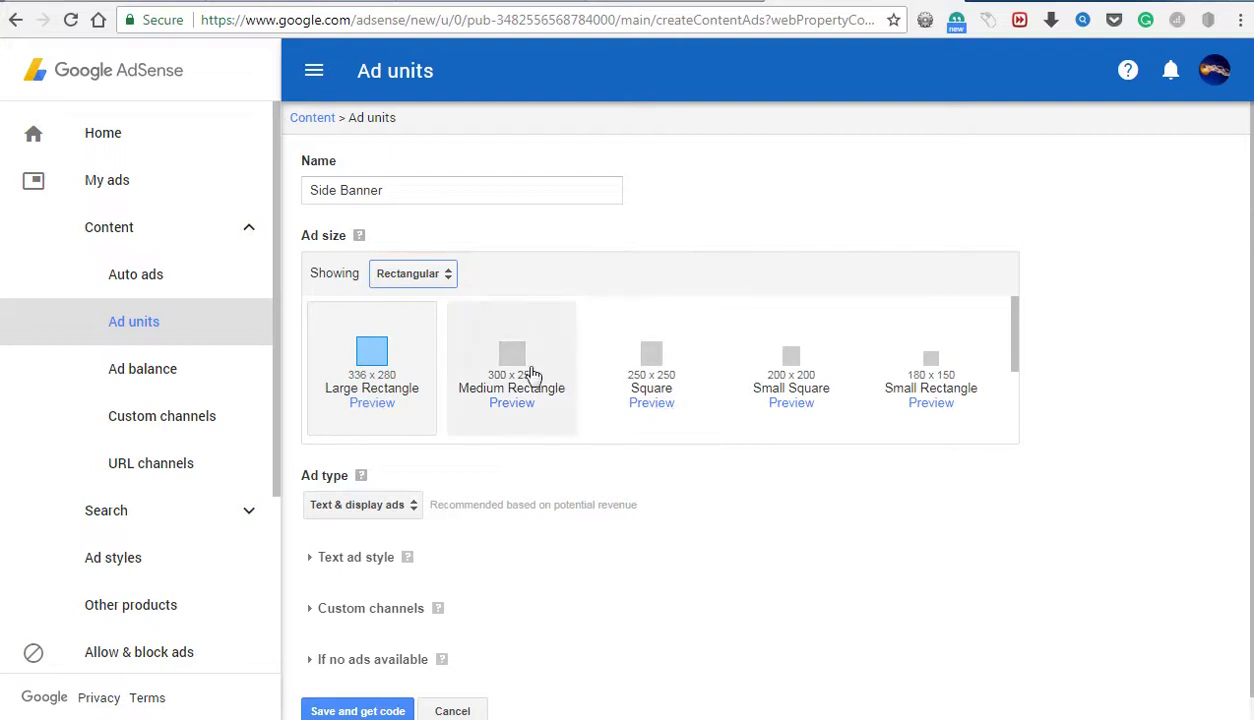
{"action": "left_click", "coordinate": [511, 375]}
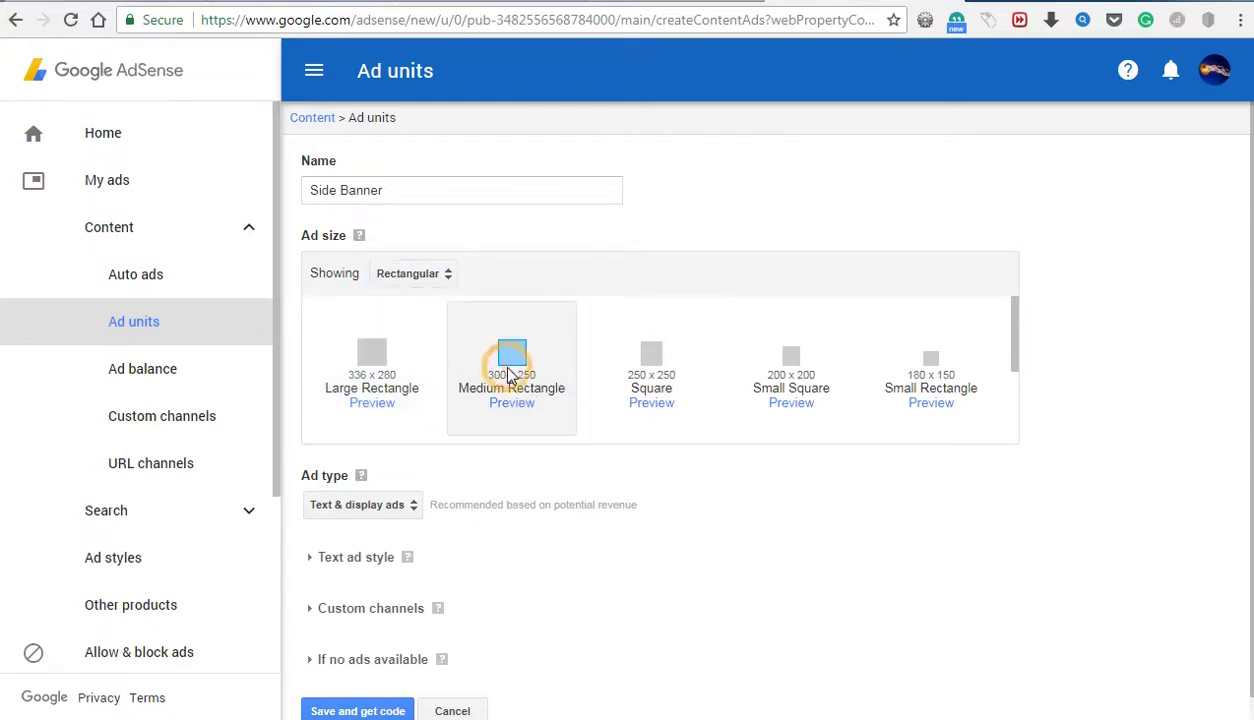
Save the Side Banner ad unit, copy its ad code and close the code dialog
{"action": "left_click", "coordinate": [358, 711]}
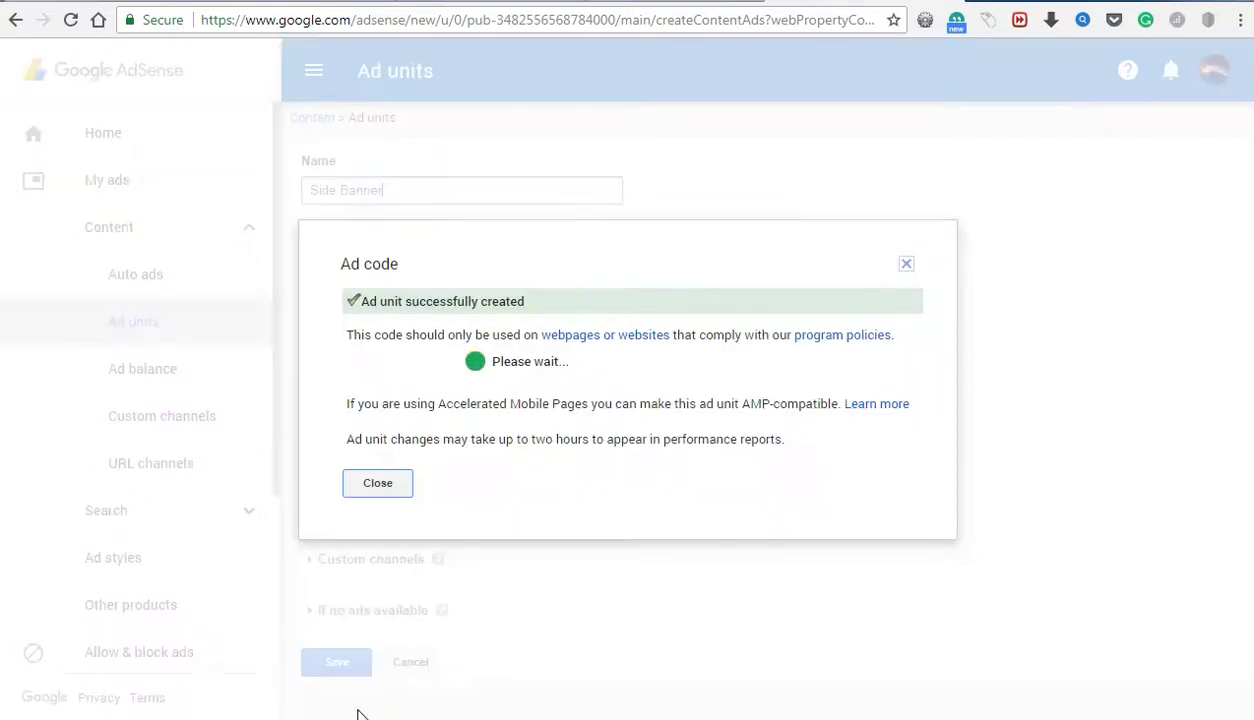
{"action": "left_click", "coordinate": [533, 405]}
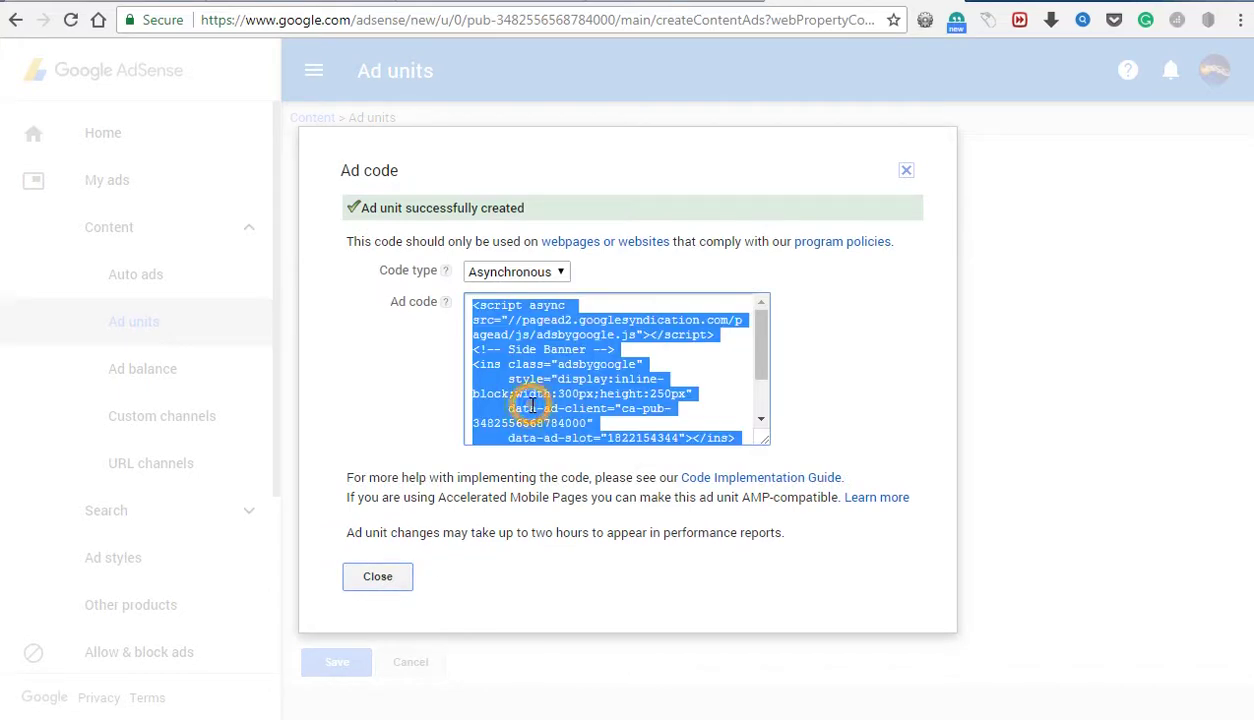
{"action": "left_click", "coordinate": [372, 577]}
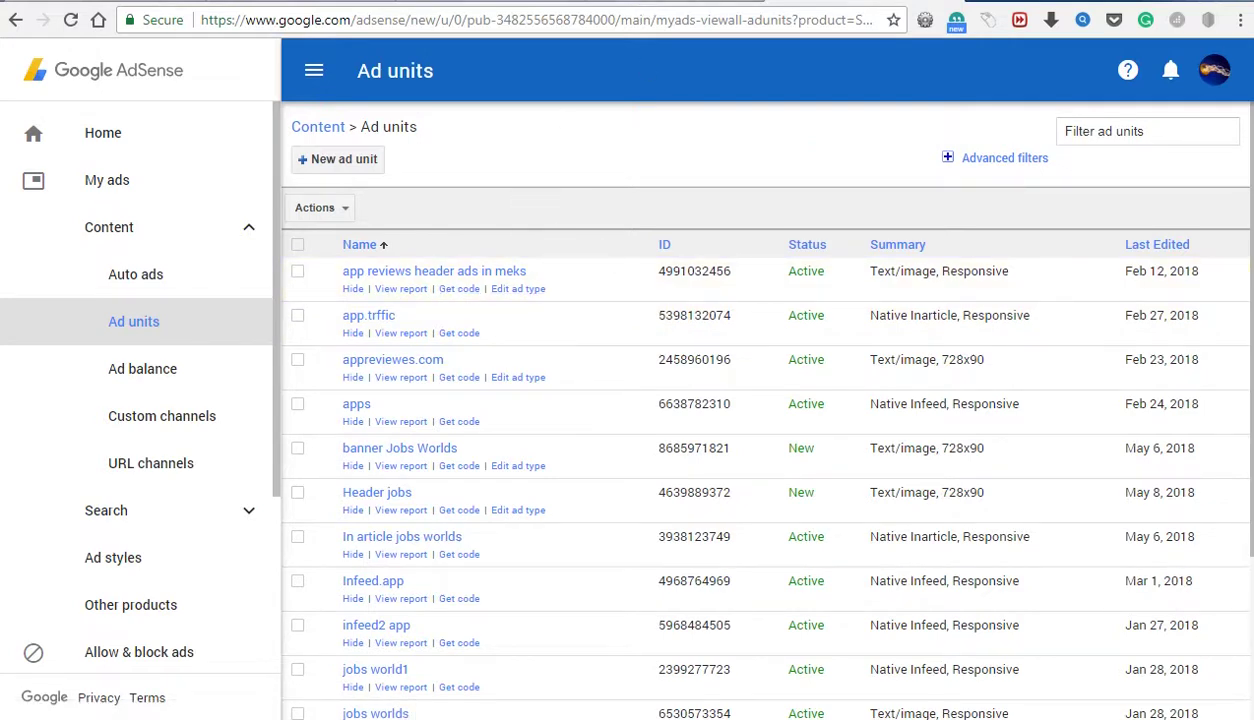
Switch to the WordPress Widgets page and find the ad options of the Sidebar's Meks Ads Widget
{"action": "key", "text": "ctrl+Tab"}
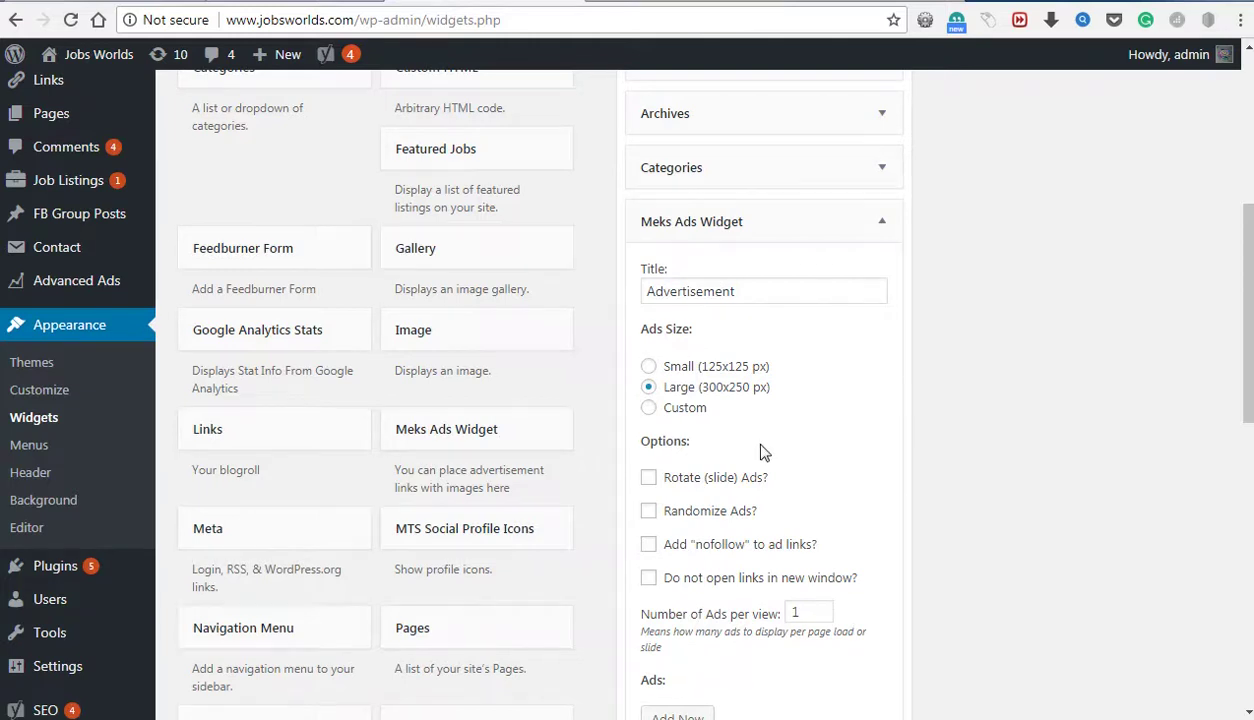
{"action": "scroll", "coordinate": [760, 450], "scroll_direction": "down", "scroll_amount": 3}
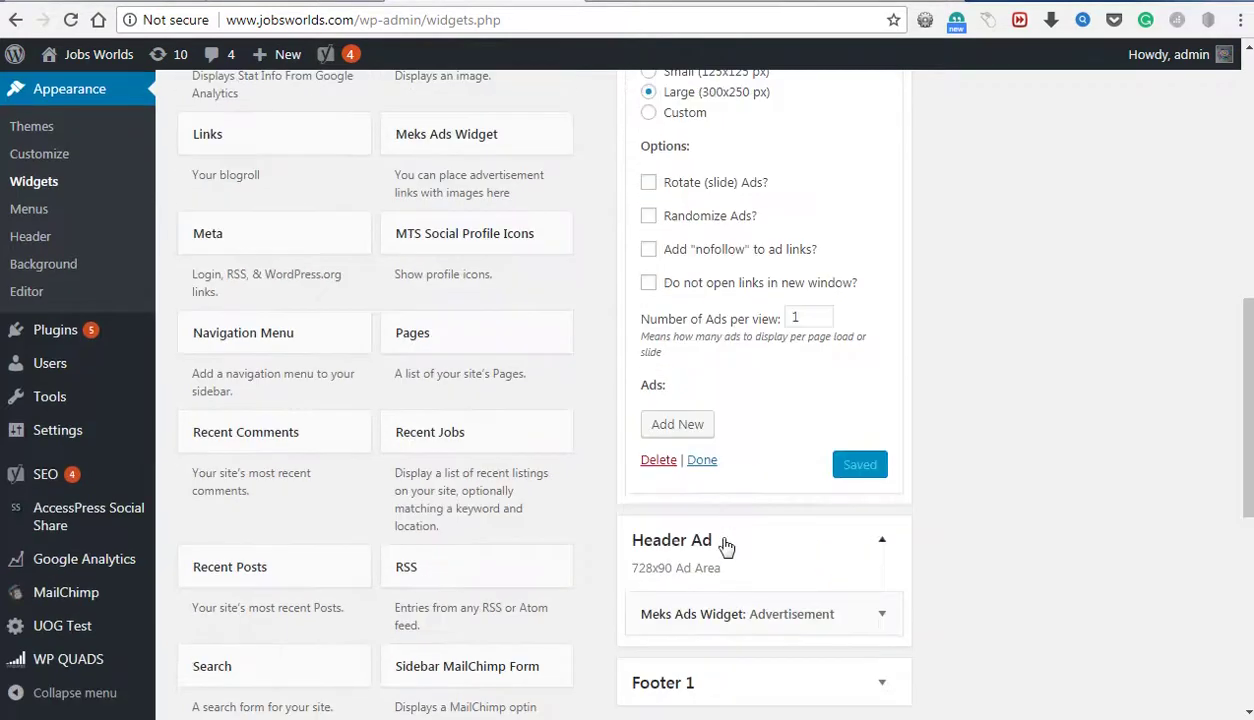
Try 2 as the number of ads per view in the Sidebar's Meks Ads Widget and set it back to 1
{"action": "left_click", "coordinate": [809, 313]}
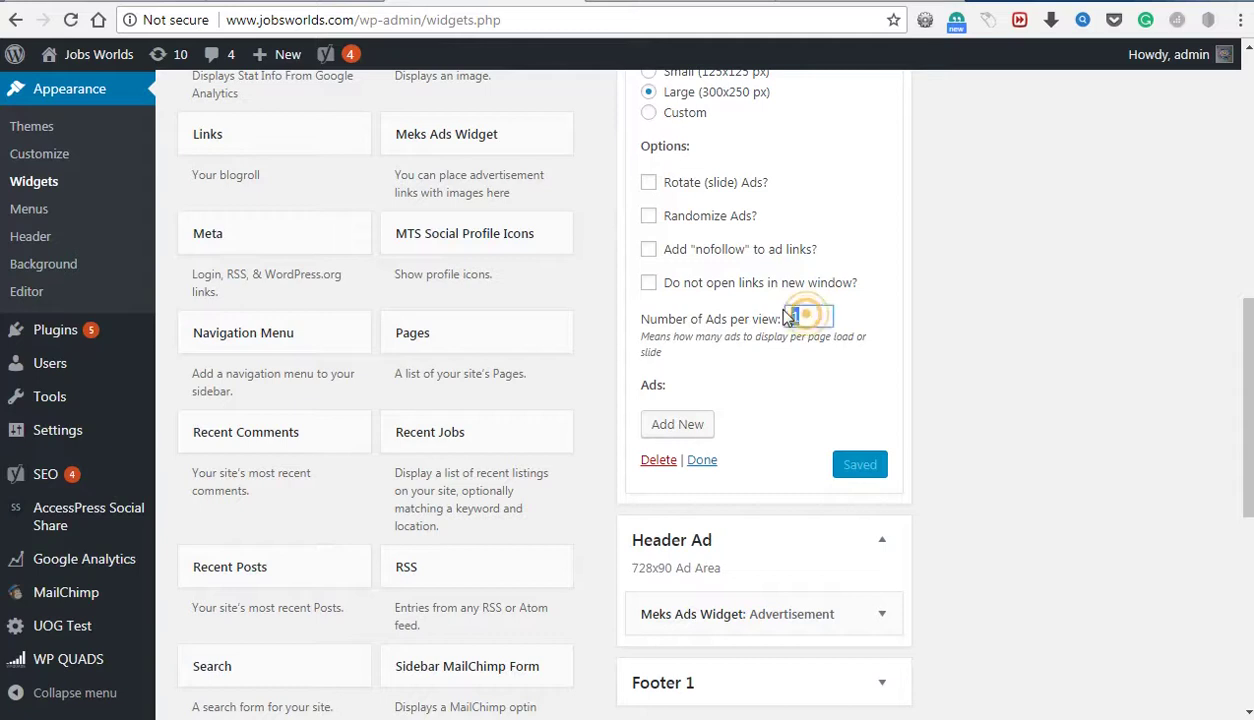
{"action": "left_click", "coordinate": [818, 313]}
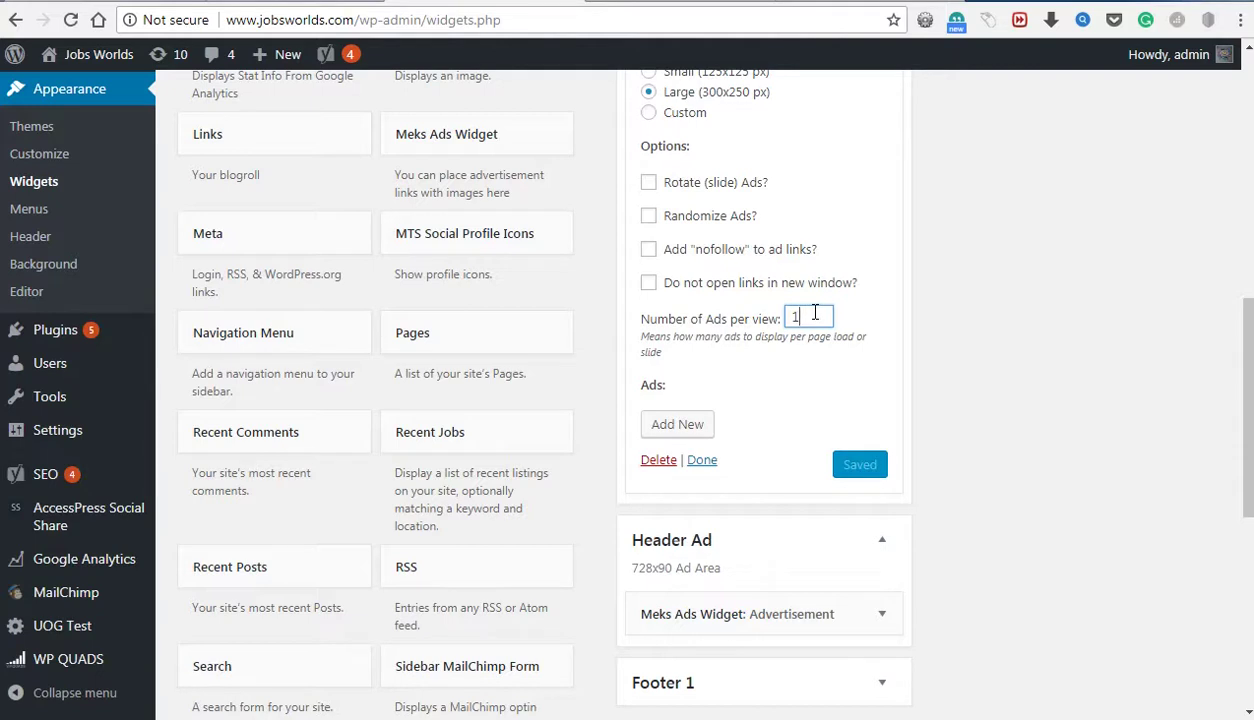
{"action": "double_click", "coordinate": [796, 317]}
{"action": "type", "text": "2"}
{"action": "double_click", "coordinate": [792, 318]}
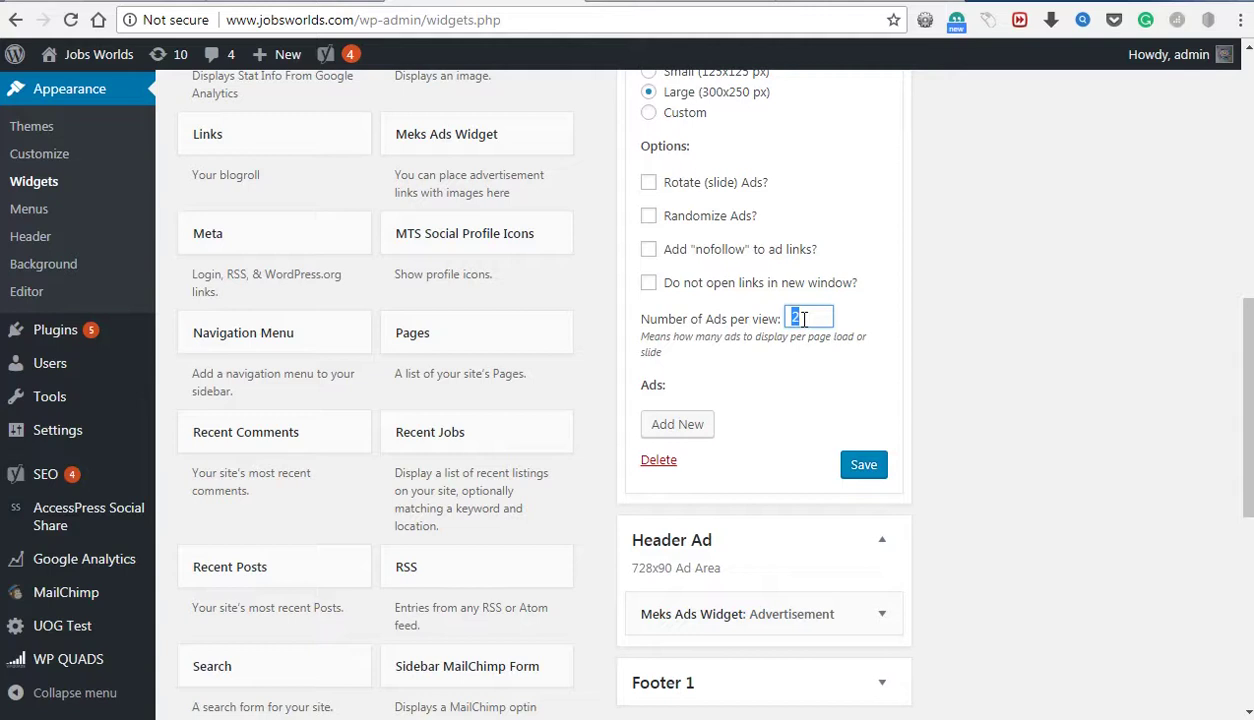
Add a code-type ad with the copied Side Banner code to the Sidebar's Meks Ads Widget, then save and collapse the widget
{"action": "left_click", "coordinate": [684, 425]}
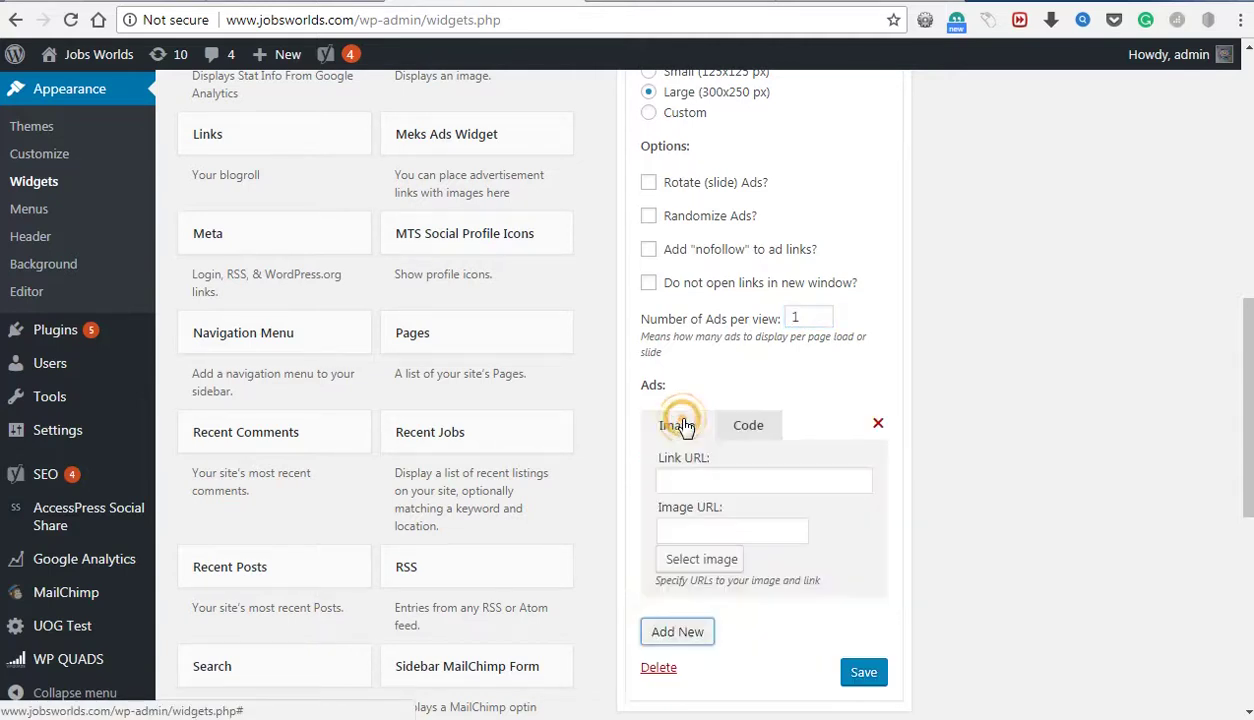
{"action": "left_click", "coordinate": [744, 430]}
{"action": "left_click", "coordinate": [730, 498]}
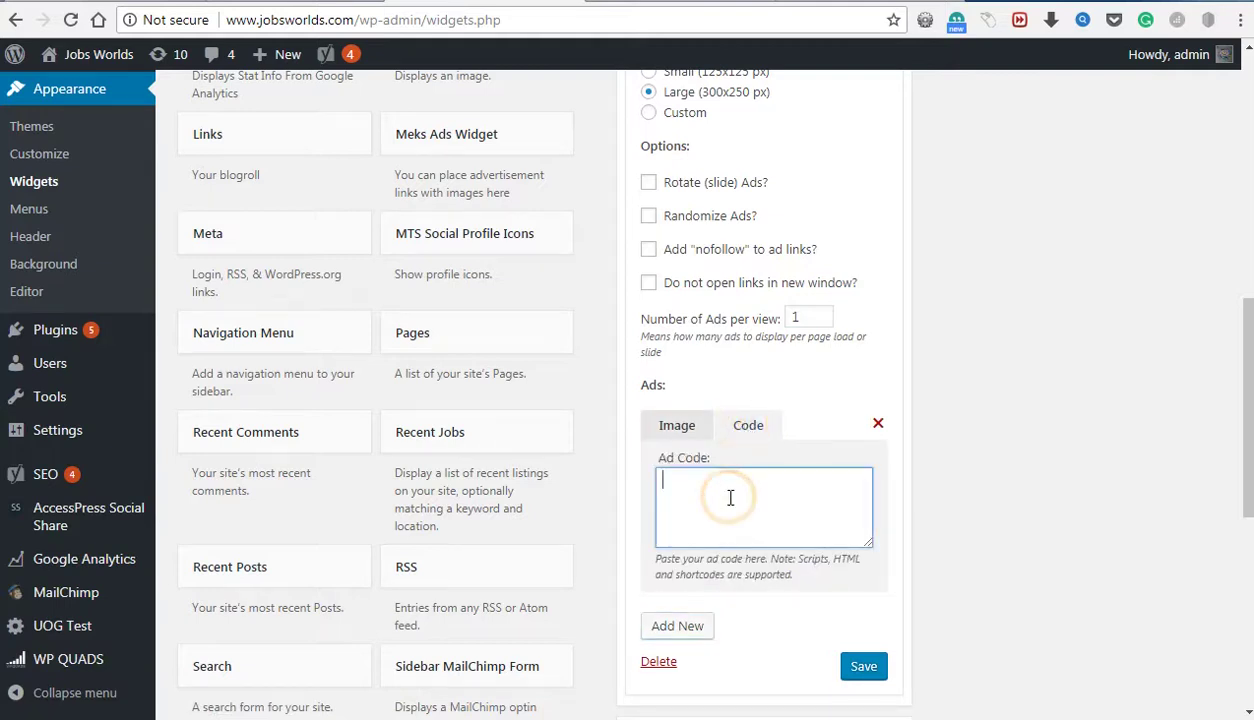
{"action": "key", "text": "ctrl+v"}
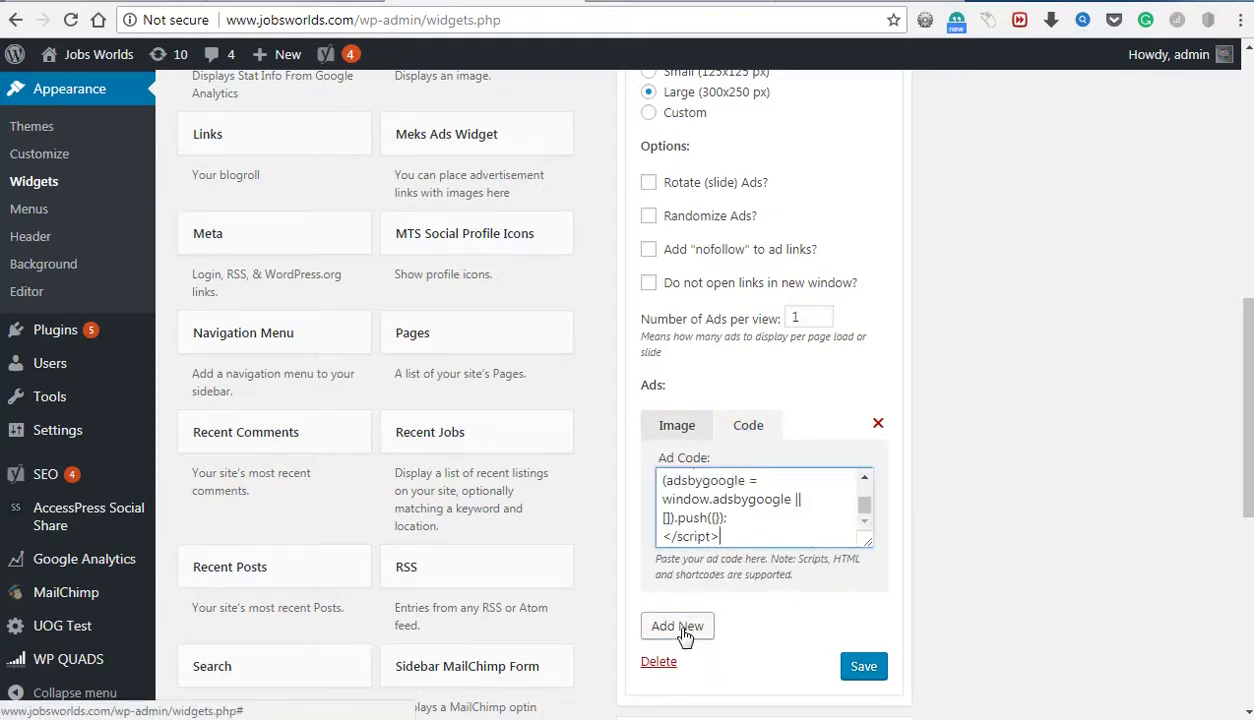
{"action": "left_click", "coordinate": [863, 667]}
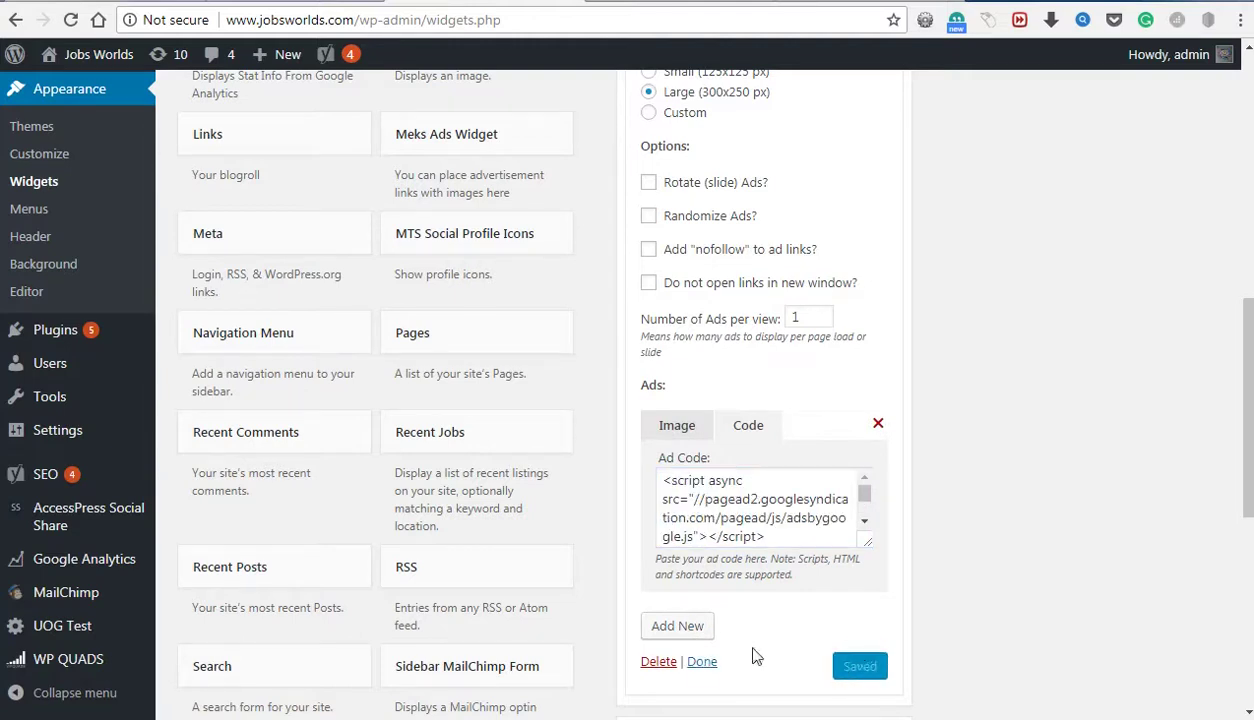
{"action": "left_click", "coordinate": [701, 662]}
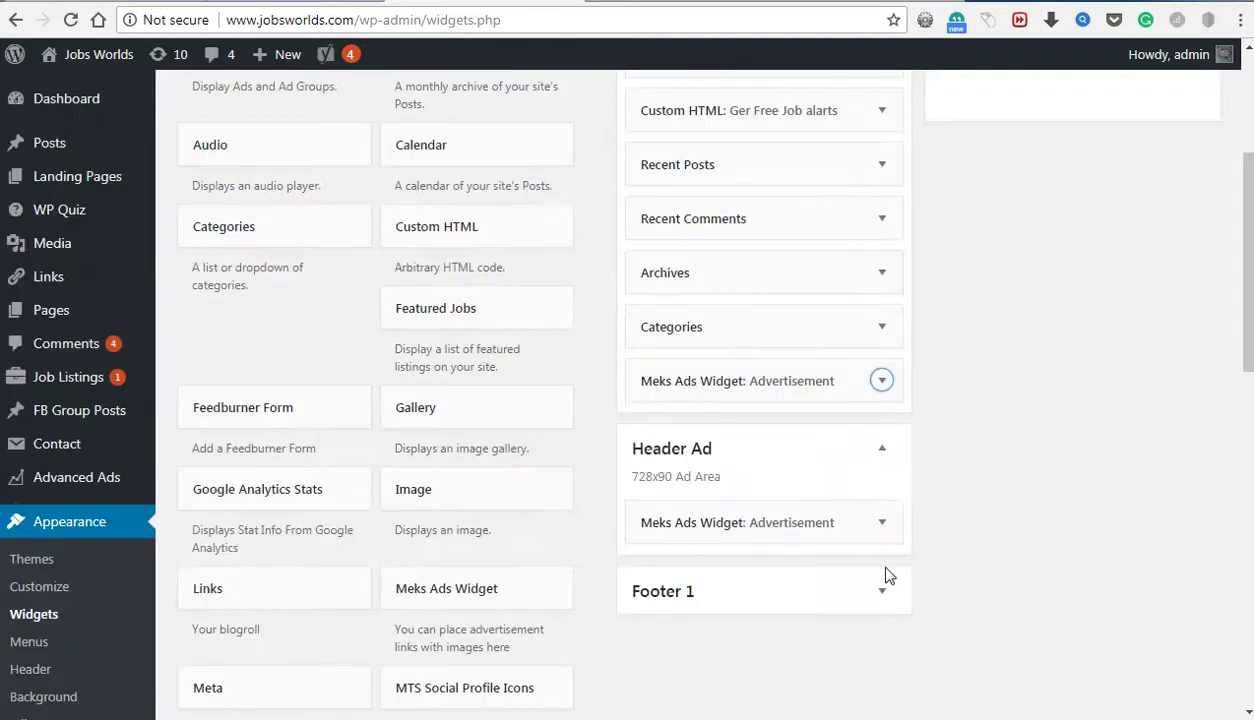
Move the Meks Ads Widget in the Sidebar area to between Recent Posts and Recent Comments
{"action": "scroll", "coordinate": [880, 574], "scroll_direction": "up", "scroll_amount": 3}
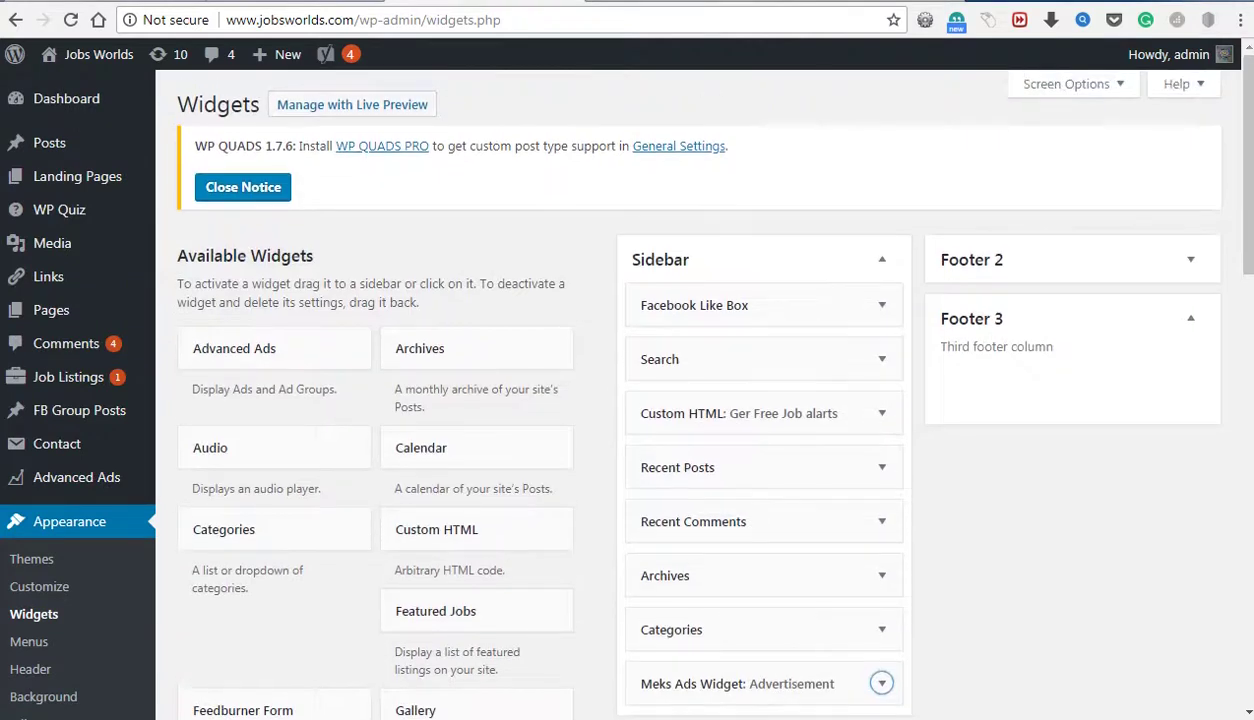
{"action": "scroll", "coordinate": [900, 592], "scroll_direction": "down", "scroll_amount": 3}
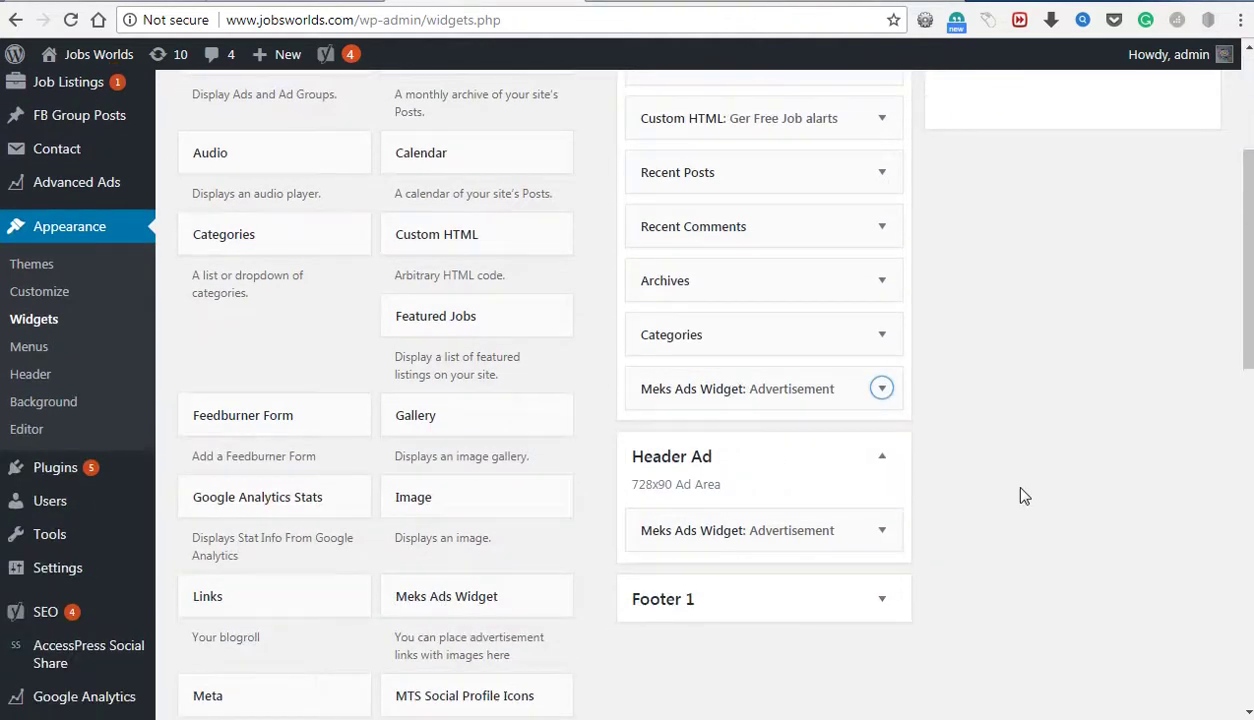
{"action": "scroll", "coordinate": [999, 477], "scroll_direction": "up", "scroll_amount": 1}
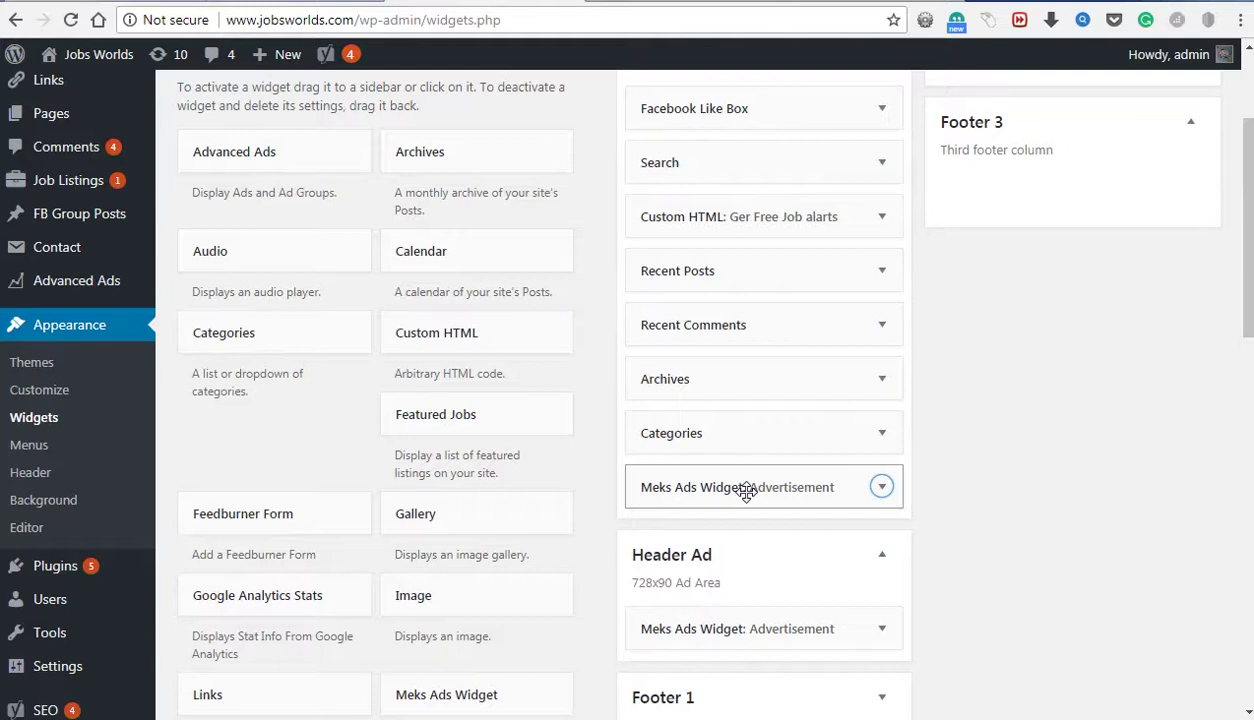
{"action": "left_click_drag", "start_coordinate": [746, 490], "coordinate": [742, 425]}
{"action": "scroll", "coordinate": [745, 358], "scroll_direction": "up", "scroll_amount": 2}
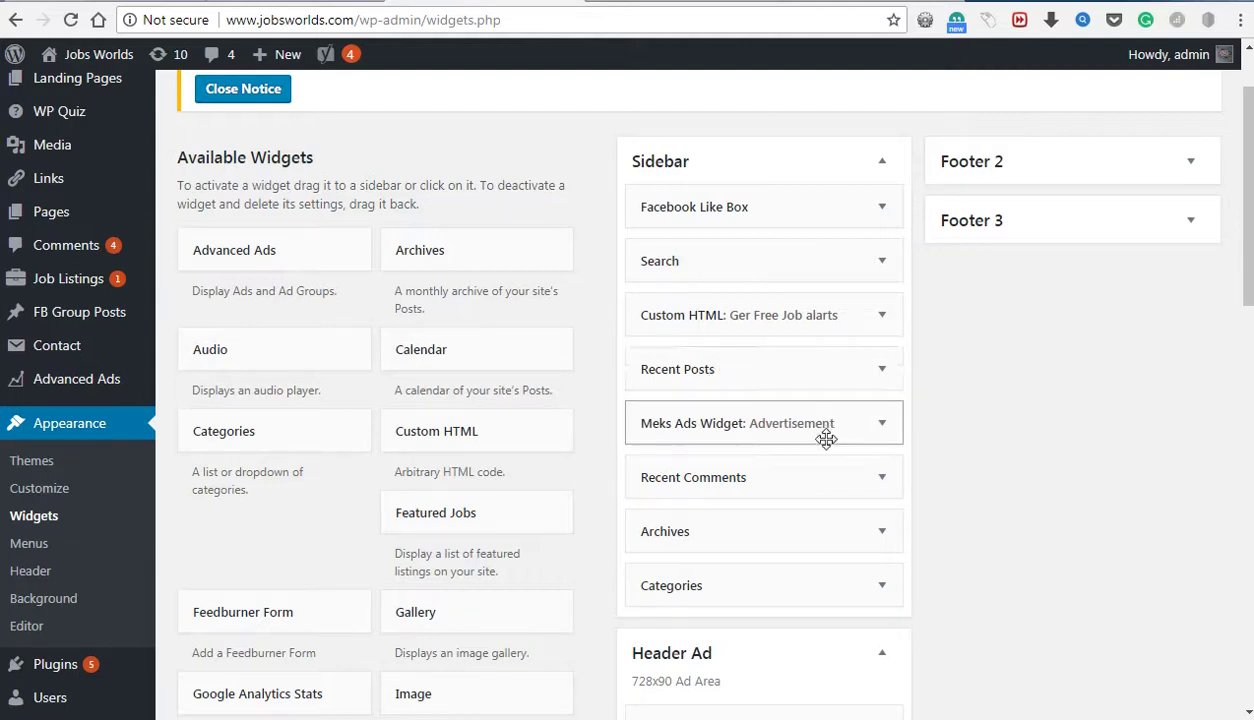
Switch to the Jobs Worlds home page and reload it to check the sidebar ad below Recent Posts
{"action": "left_click", "coordinate": [265, 5]}
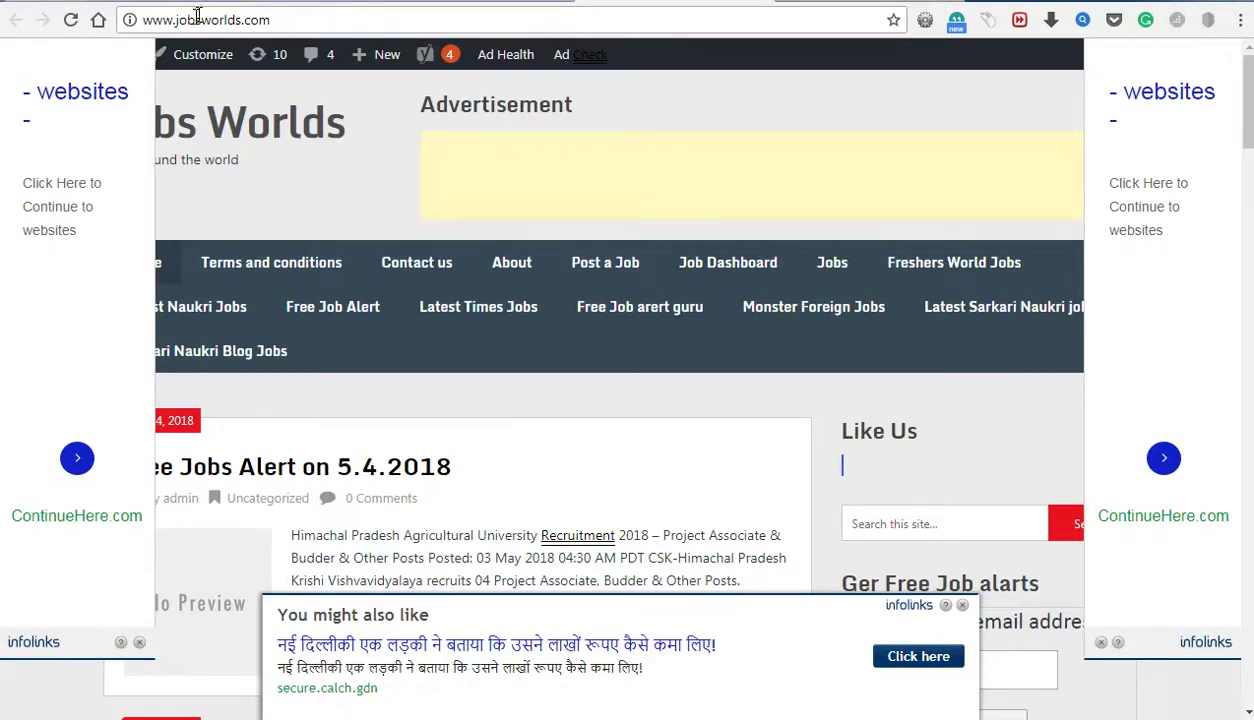
{"action": "left_click", "coordinate": [68, 20]}
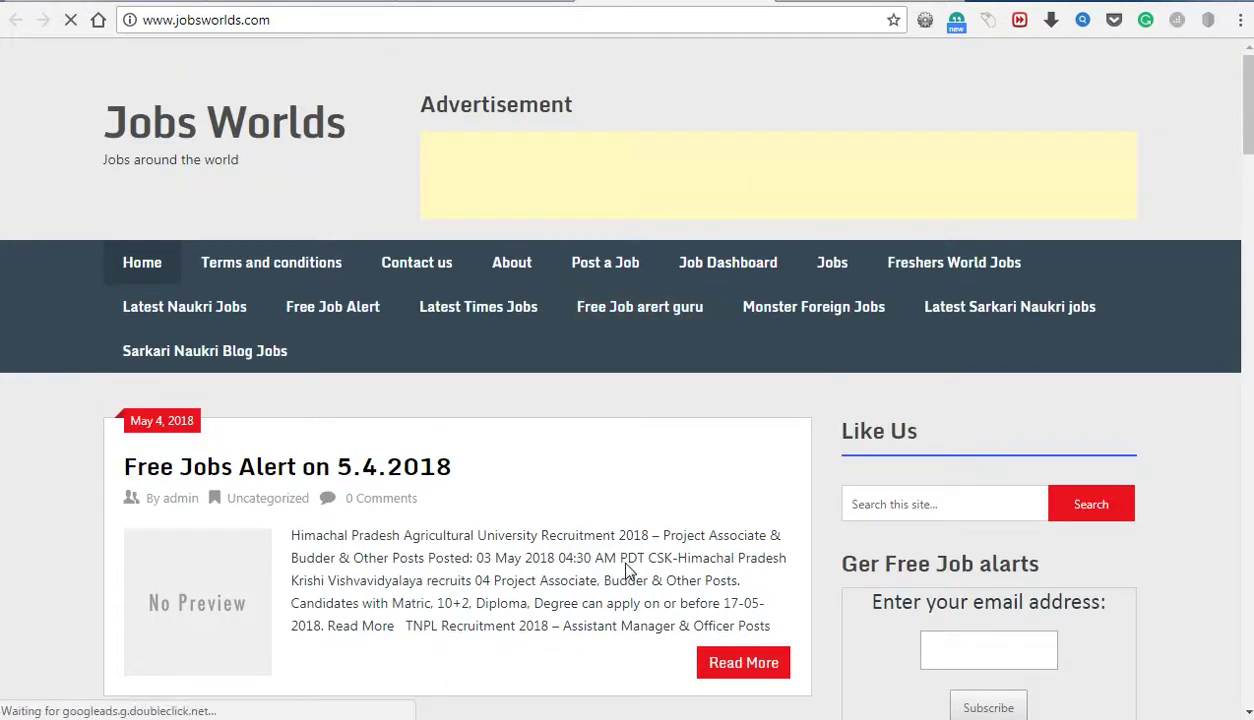
{"action": "scroll", "coordinate": [615, 555], "scroll_direction": "down", "scroll_amount": 2}
{"action": "scroll", "coordinate": [627, 562], "scroll_direction": "down", "scroll_amount": 3}
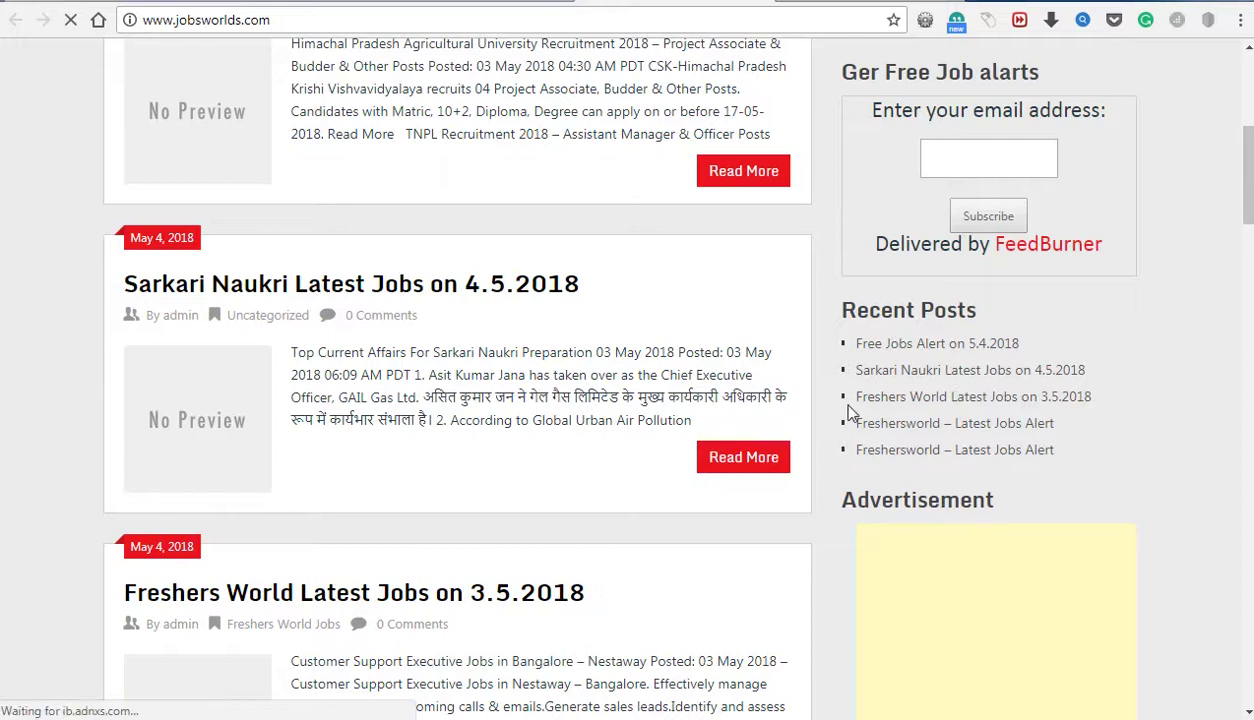
{"action": "scroll", "coordinate": [845, 435], "scroll_direction": "down", "scroll_amount": 3}
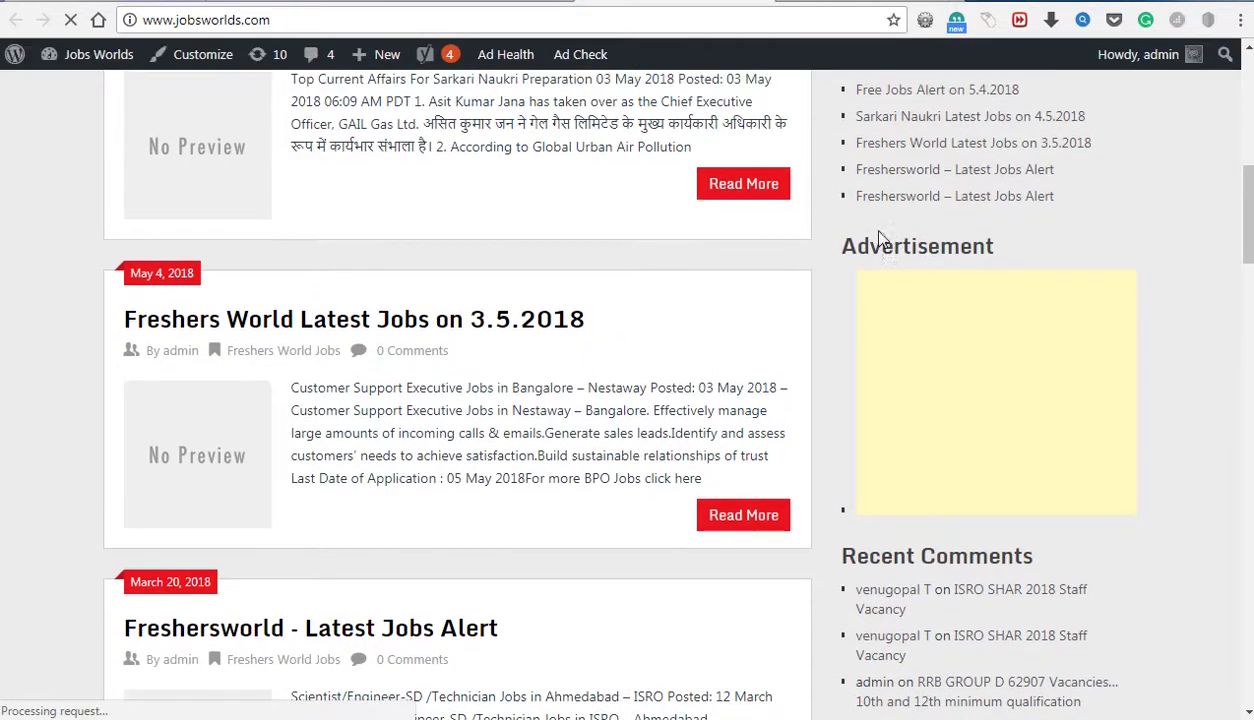
Look over the rest of the home page for the placement of the sidebar and header ads, and return to the Widgets page
{"action": "scroll", "coordinate": [487, 400], "scroll_direction": "up", "scroll_amount": 3}
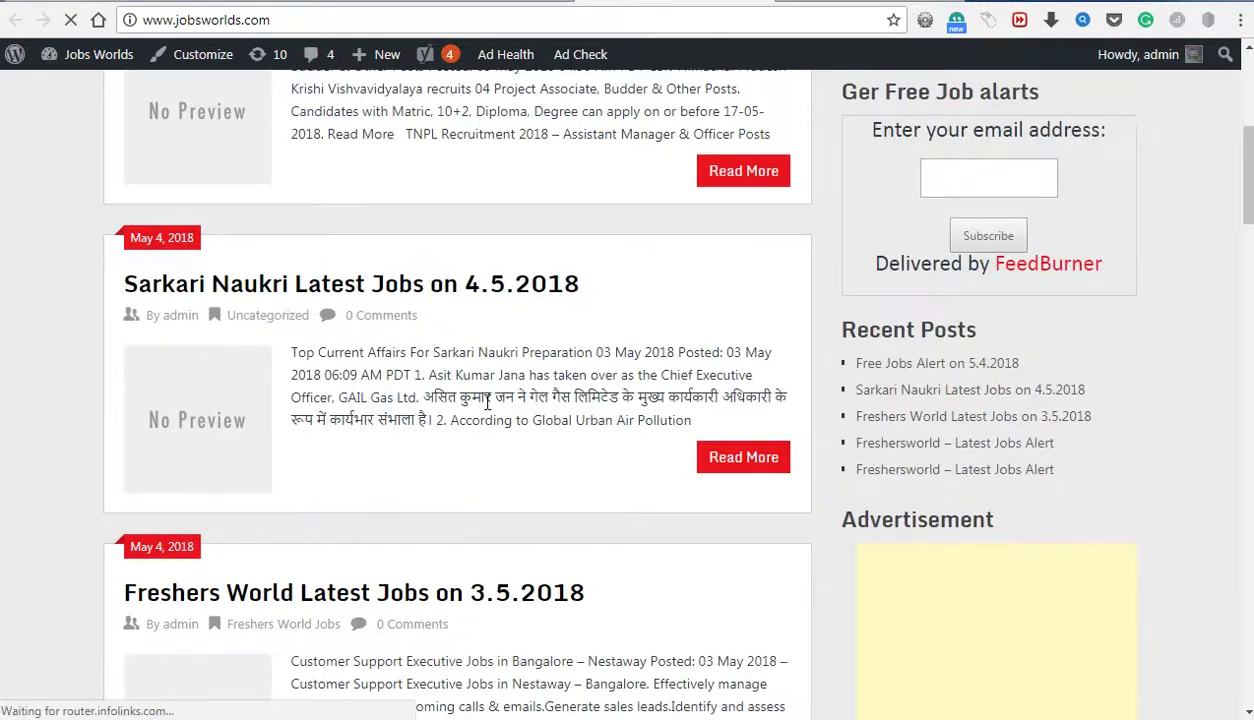
{"action": "scroll", "coordinate": [487, 400], "scroll_direction": "down", "scroll_amount": 6}
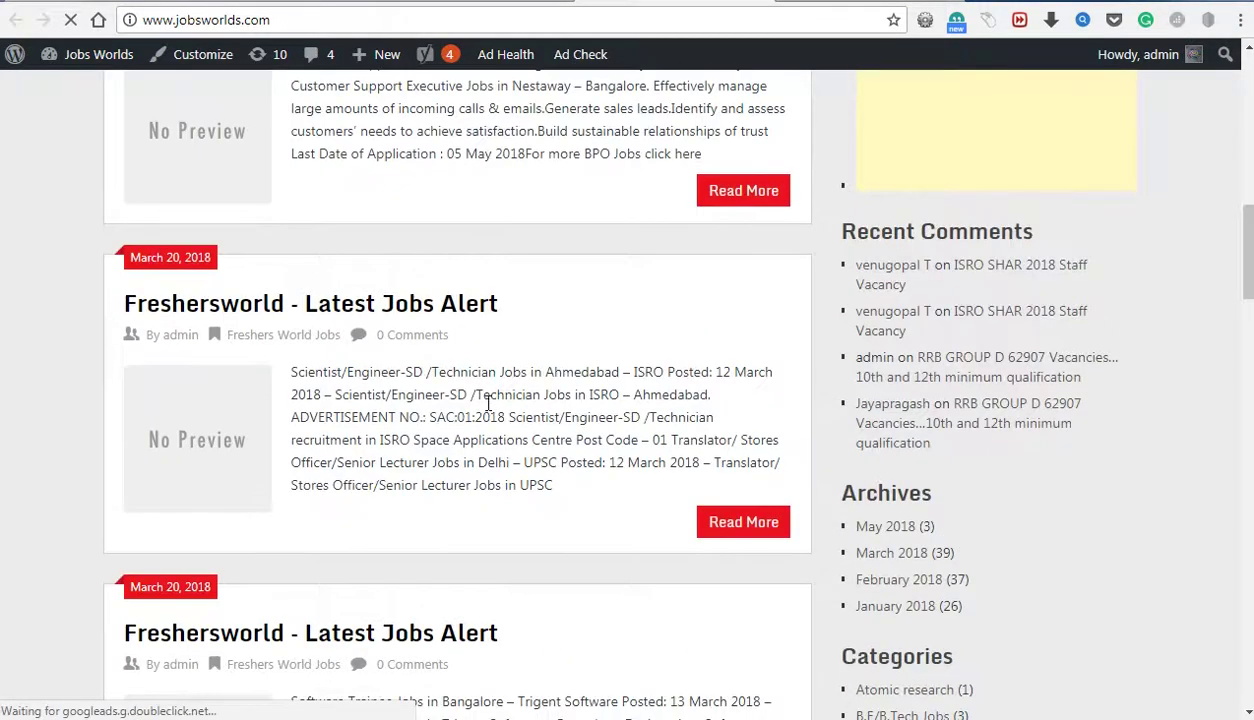
{"action": "scroll", "coordinate": [487, 400], "scroll_direction": "down", "scroll_amount": 7}
{"action": "scroll", "coordinate": [488, 403], "scroll_direction": "up", "scroll_amount": 2}
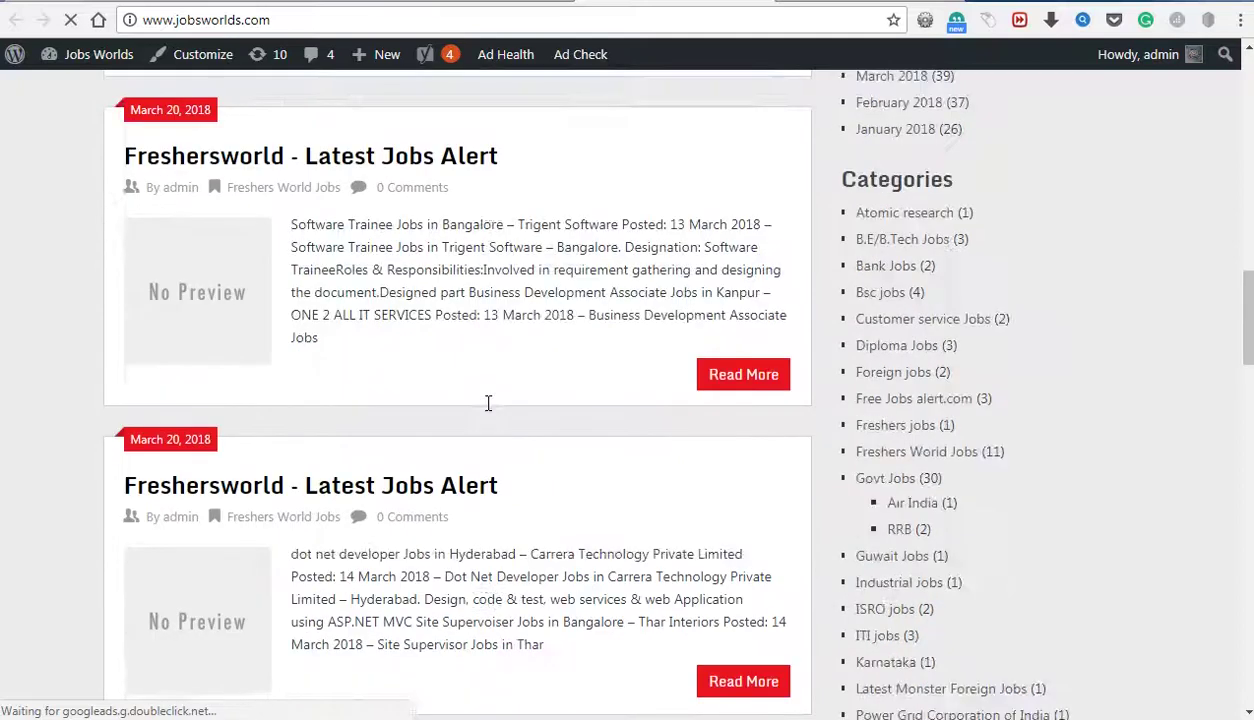
{"action": "scroll", "coordinate": [488, 403], "scroll_direction": "up", "scroll_amount": 2}
{"action": "scroll", "coordinate": [488, 410], "scroll_direction": "up", "scroll_amount": 4}
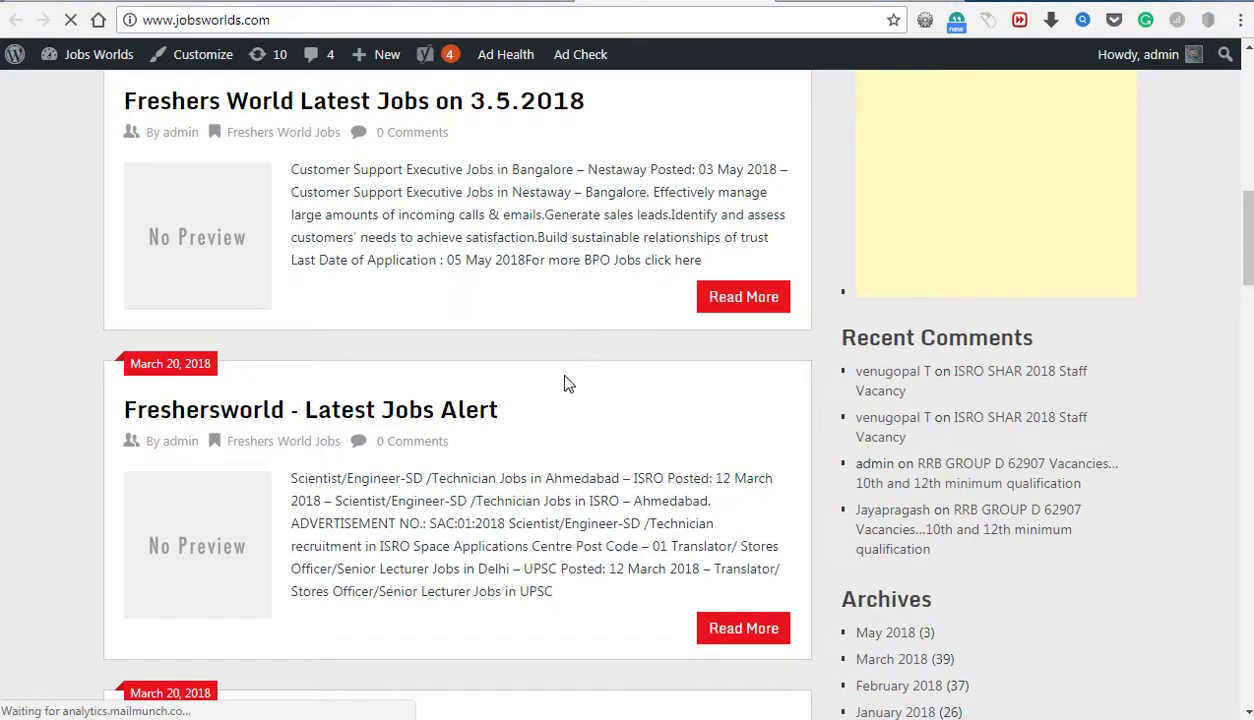
{"action": "scroll", "coordinate": [566, 381], "scroll_direction": "up", "scroll_amount": 4}
{"action": "scroll", "coordinate": [562, 384], "scroll_direction": "up", "scroll_amount": 5}
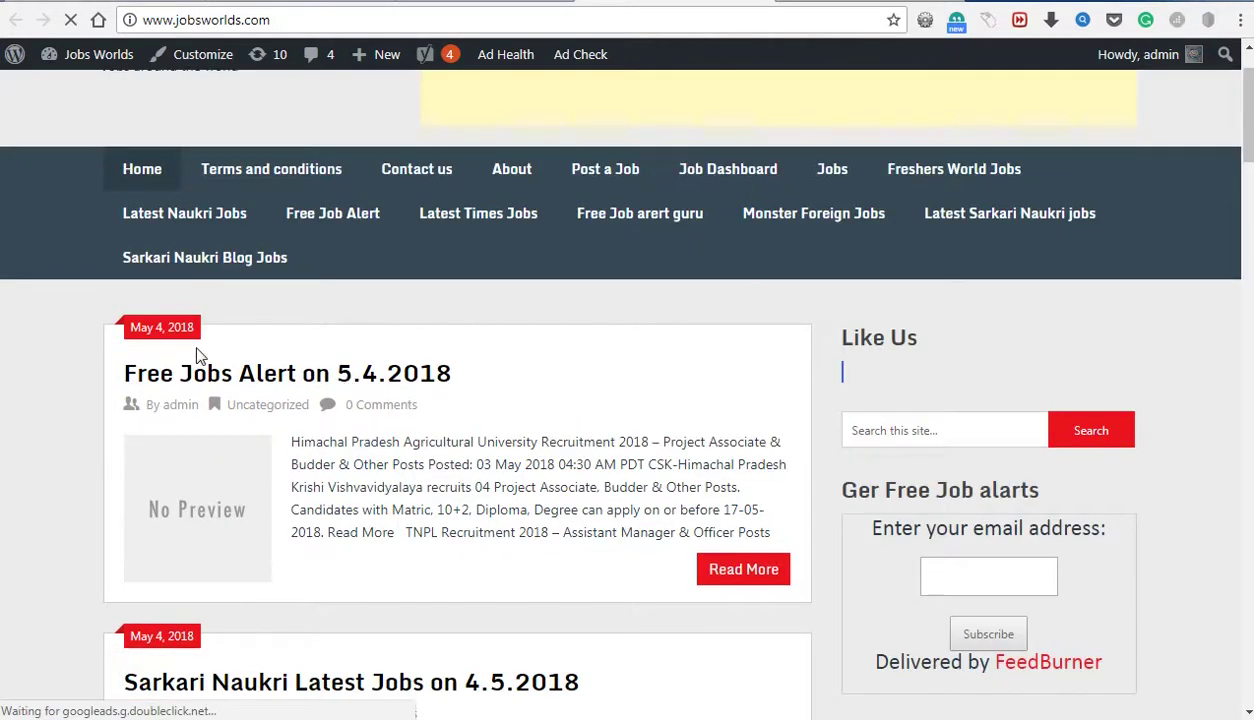
{"action": "scroll", "coordinate": [680, 118], "scroll_direction": "up", "scroll_amount": 1}
{"action": "left_click", "coordinate": [680, 118]}
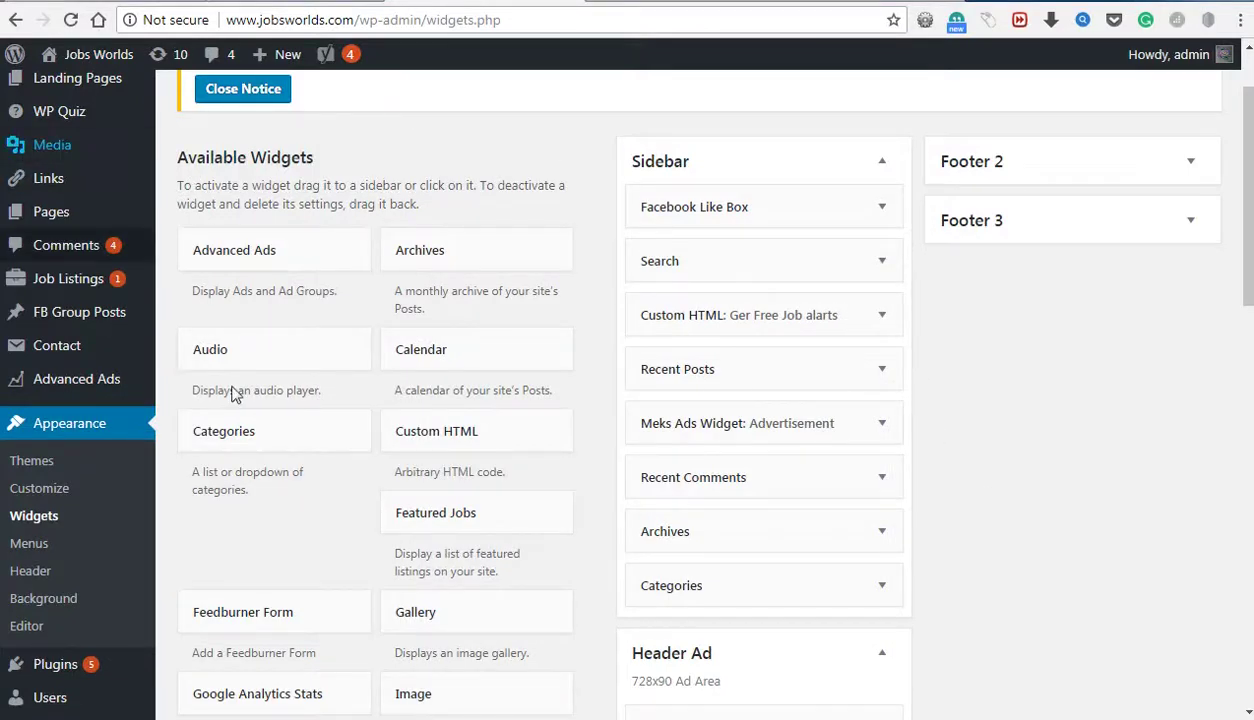
Open the list of all posts and edit the post "Free Jobs Alert on 5.4.2018"
{"action": "scroll", "coordinate": [240, 390], "scroll_direction": "up", "scroll_amount": 1}
{"action": "mouse_move", "coordinate": [43, 148]}
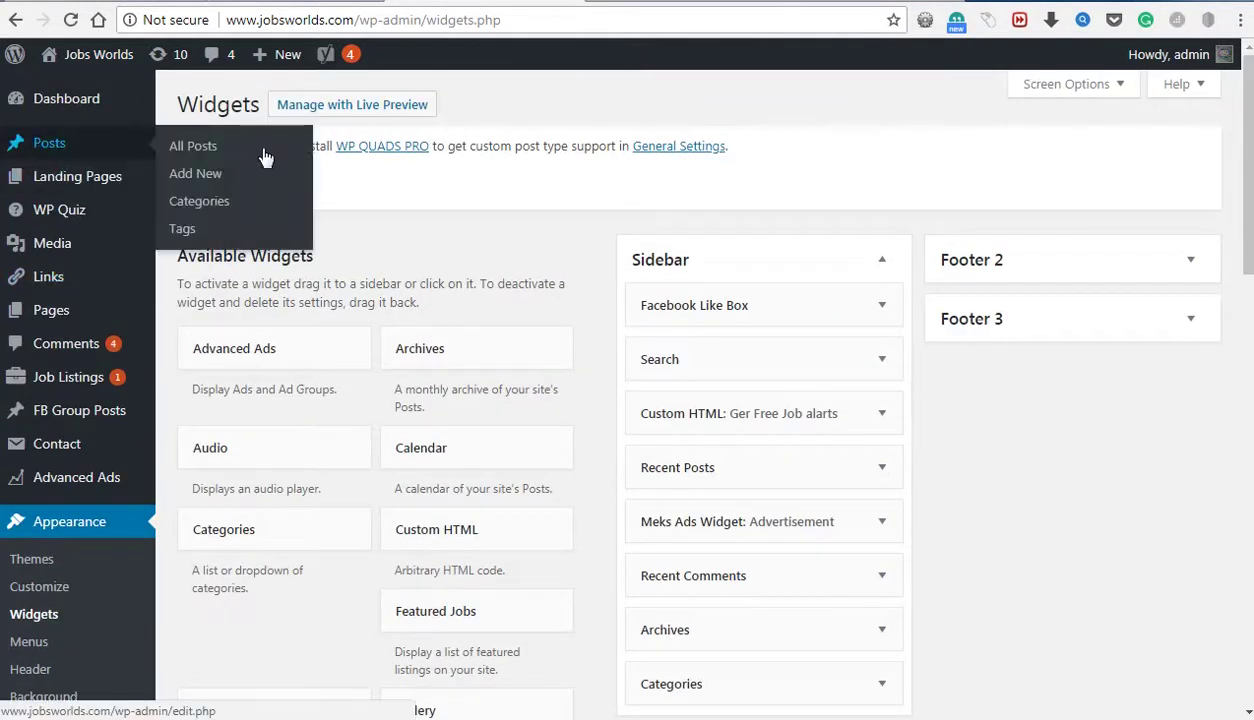
{"action": "left_click", "coordinate": [193, 148]}
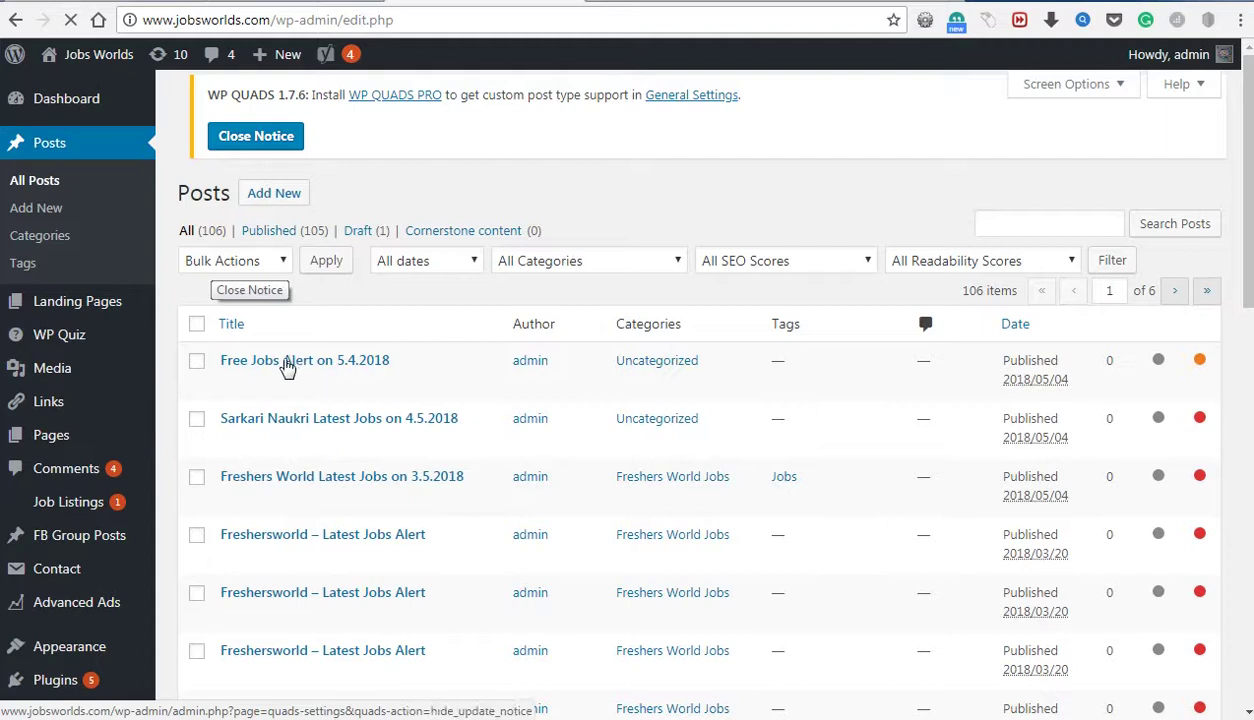
{"action": "mouse_move", "coordinate": [282, 364]}
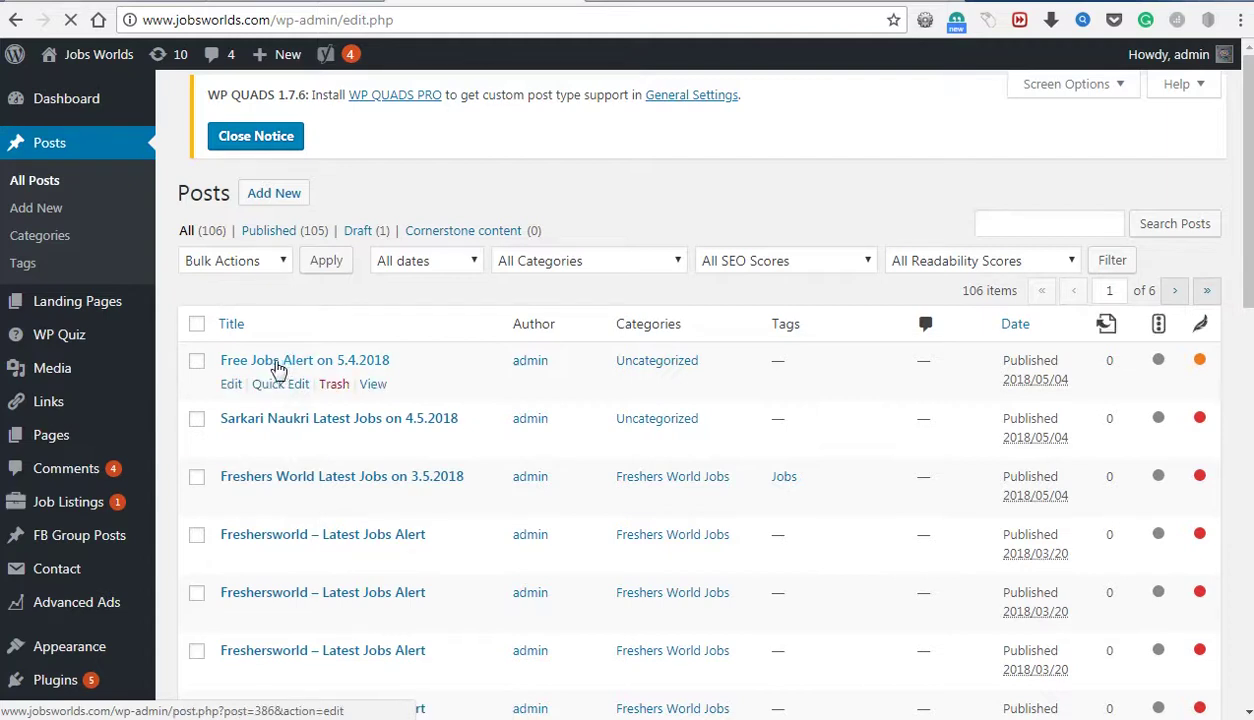
{"action": "left_click", "coordinate": [230, 386]}
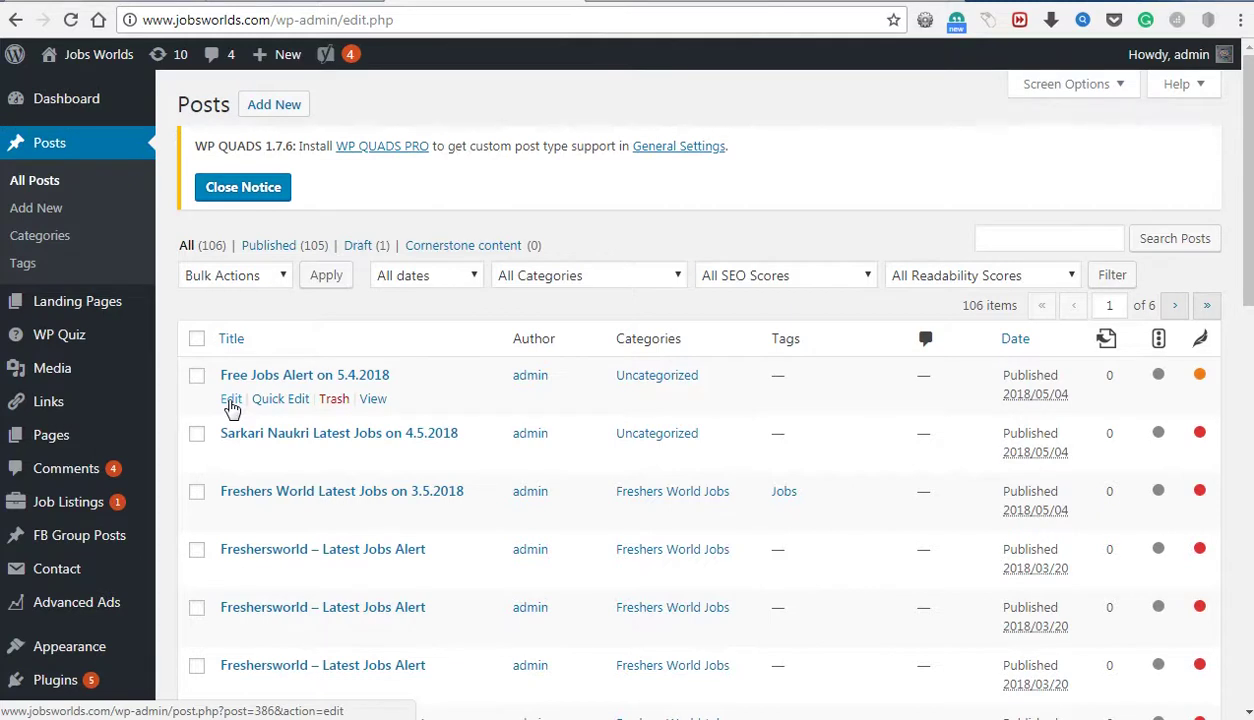
{"action": "left_click", "coordinate": [231, 402]}
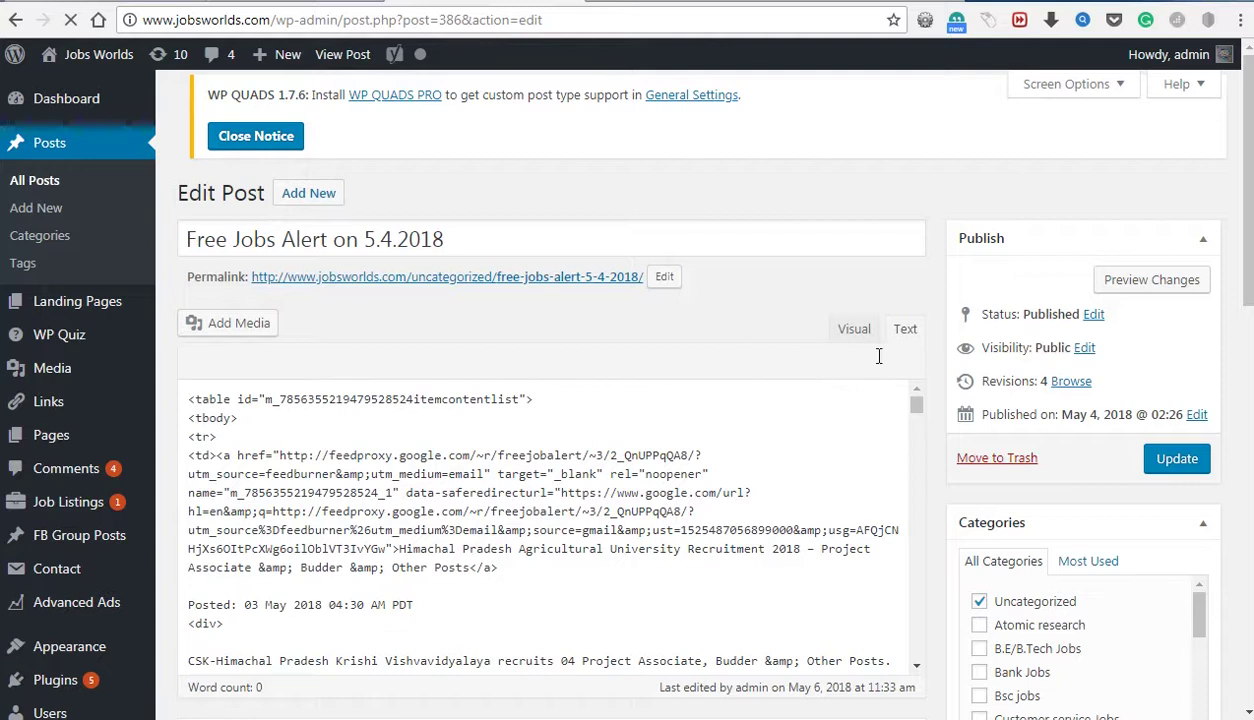
Examine the post's content in the Visual and Text modes, leave it in Text mode, and switch to the AdSense ad units page
{"action": "scroll", "coordinate": [927, 333], "scroll_direction": "down", "scroll_amount": 2}
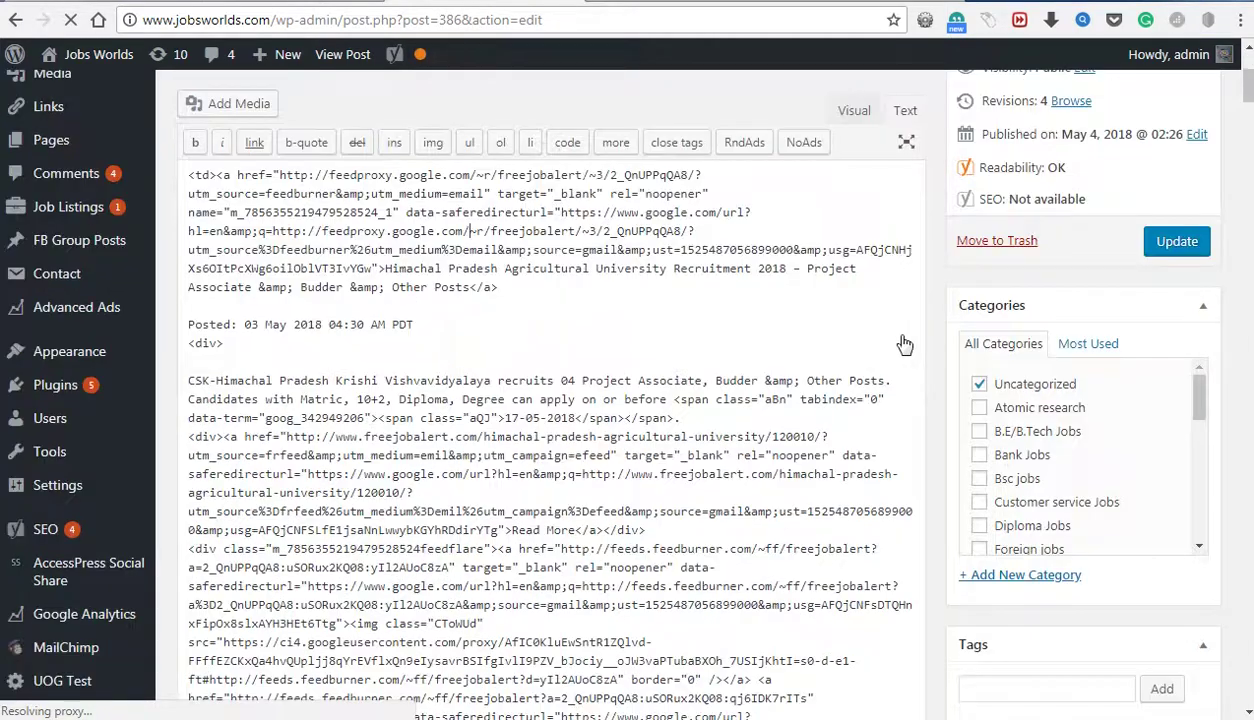
{"action": "left_click", "coordinate": [840, 108]}
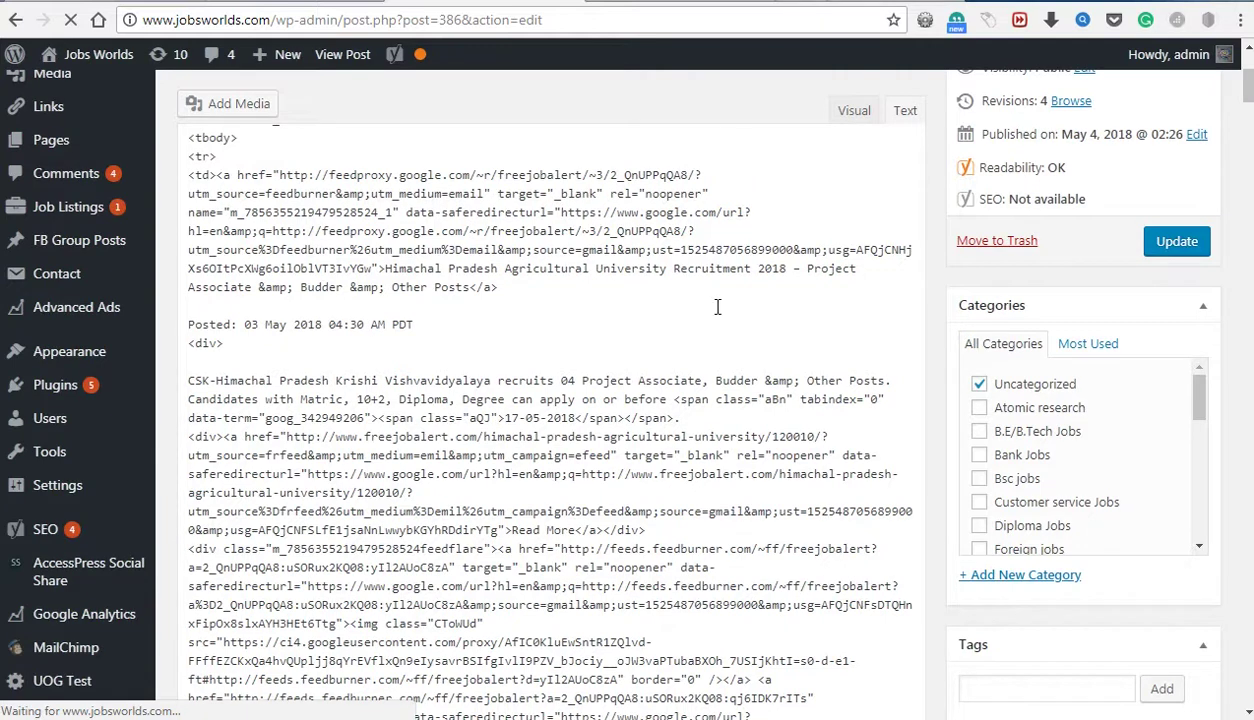
{"action": "scroll", "coordinate": [716, 315], "scroll_direction": "up", "scroll_amount": 3}
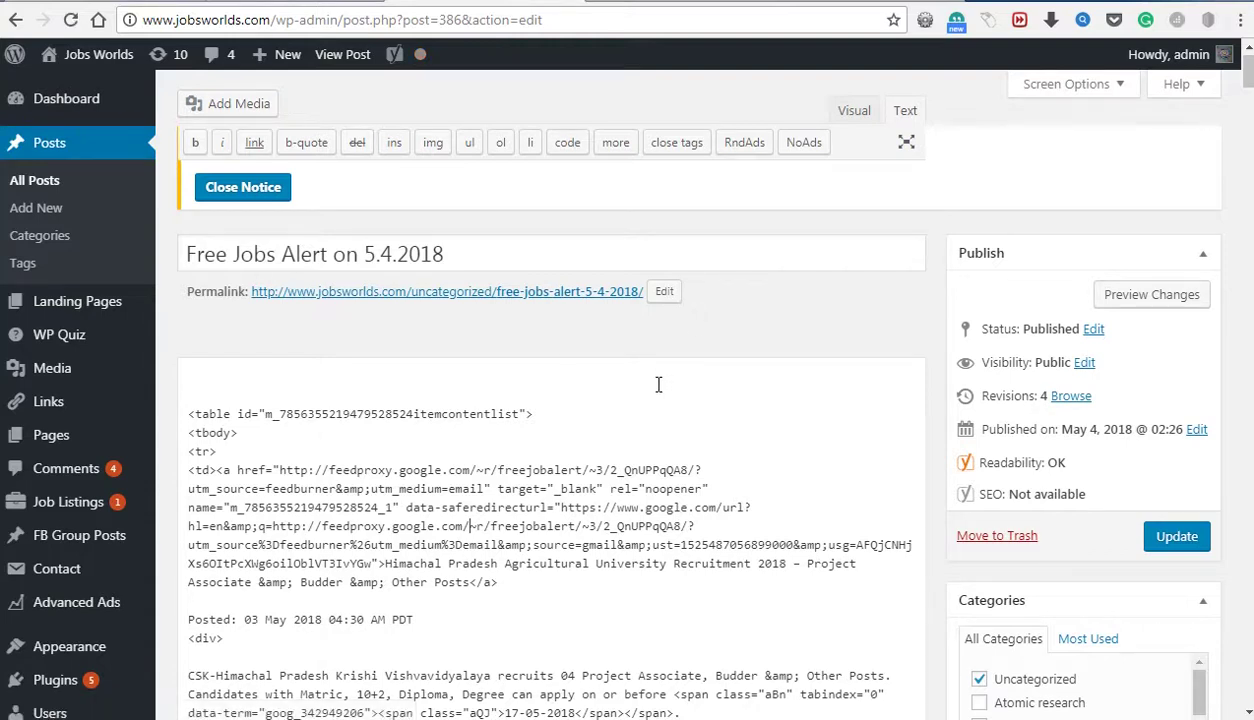
{"action": "scroll", "coordinate": [633, 423], "scroll_direction": "down", "scroll_amount": 5}
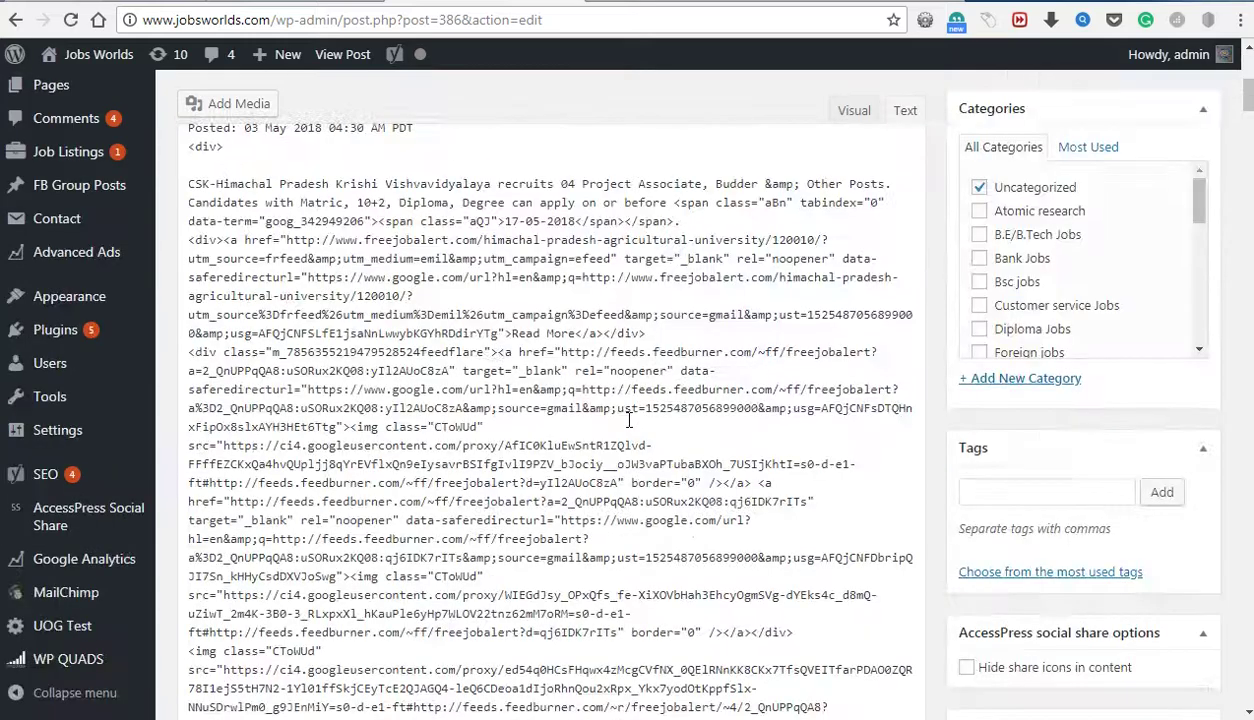
{"action": "scroll", "coordinate": [629, 421], "scroll_direction": "up", "scroll_amount": 5}
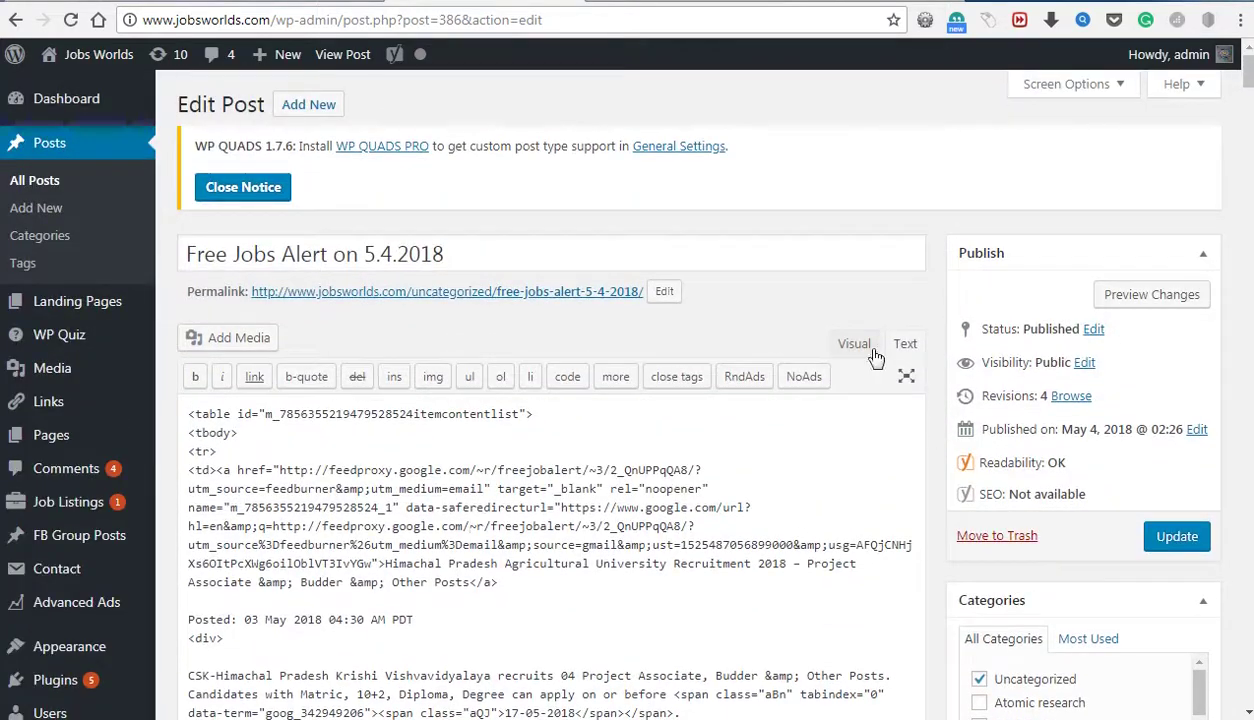
{"action": "left_click", "coordinate": [851, 345]}
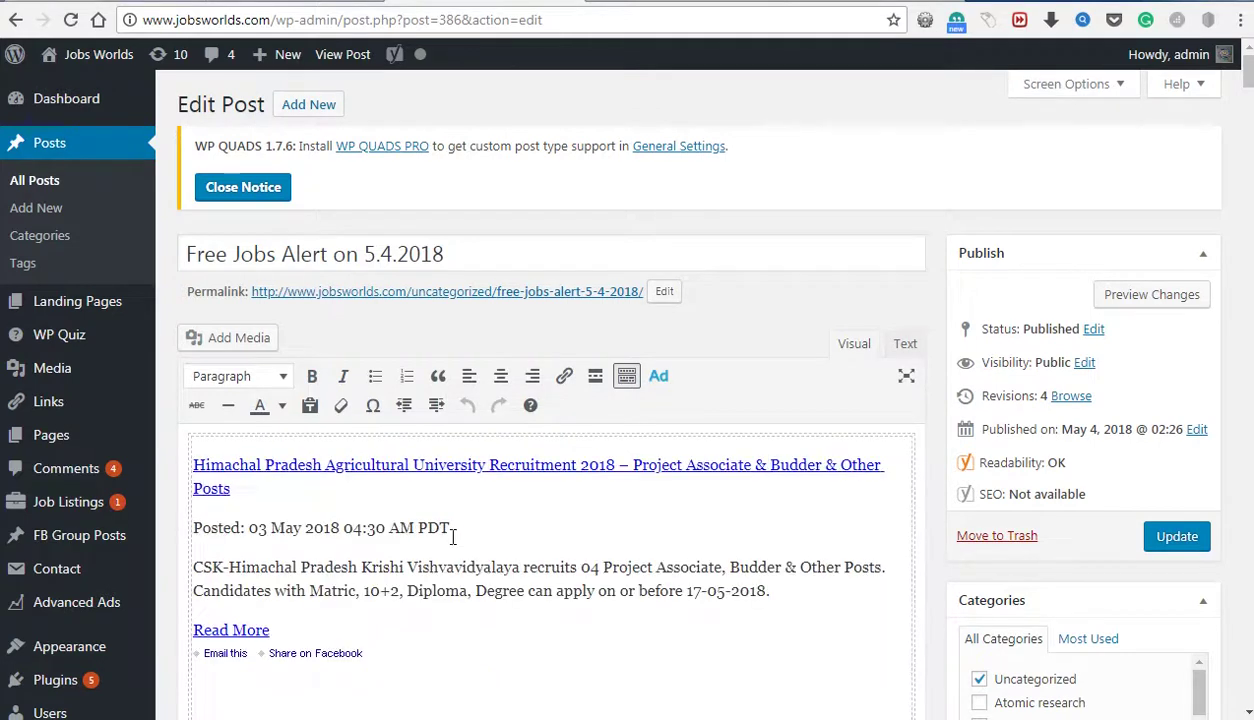
{"action": "scroll", "coordinate": [900, 342], "scroll_direction": "down", "scroll_amount": 4}
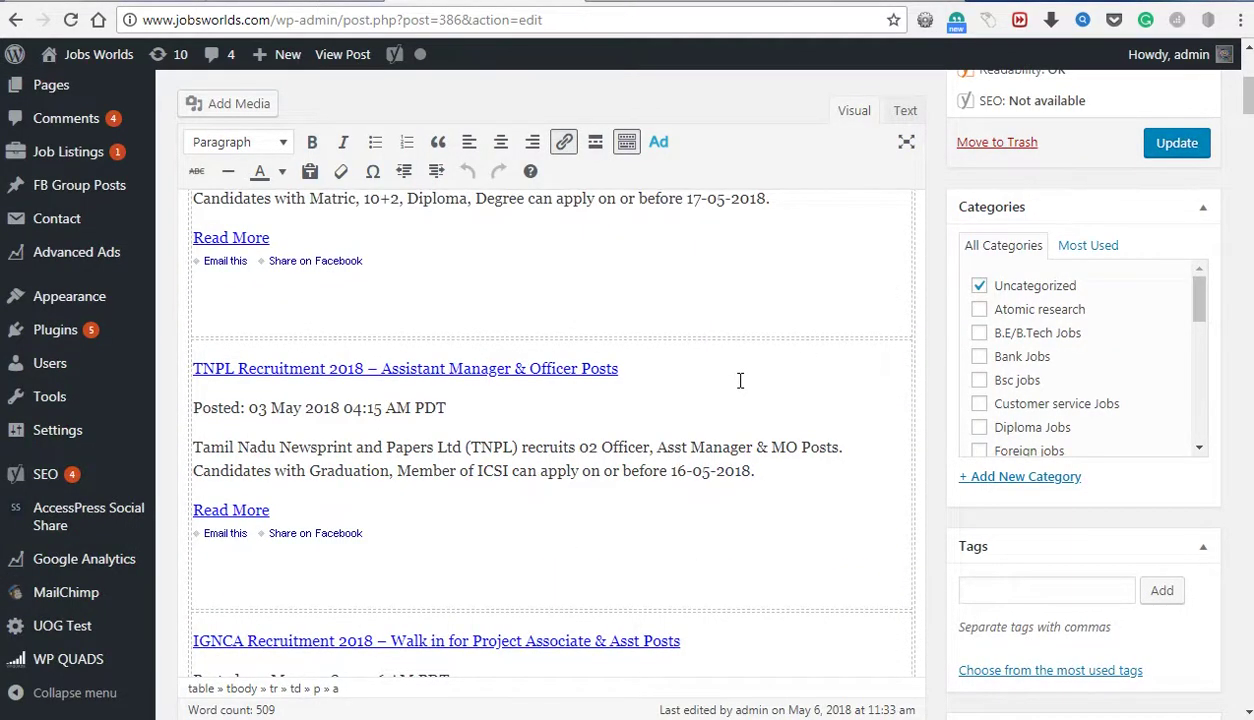
{"action": "scroll", "coordinate": [740, 380], "scroll_direction": "up", "scroll_amount": 4}
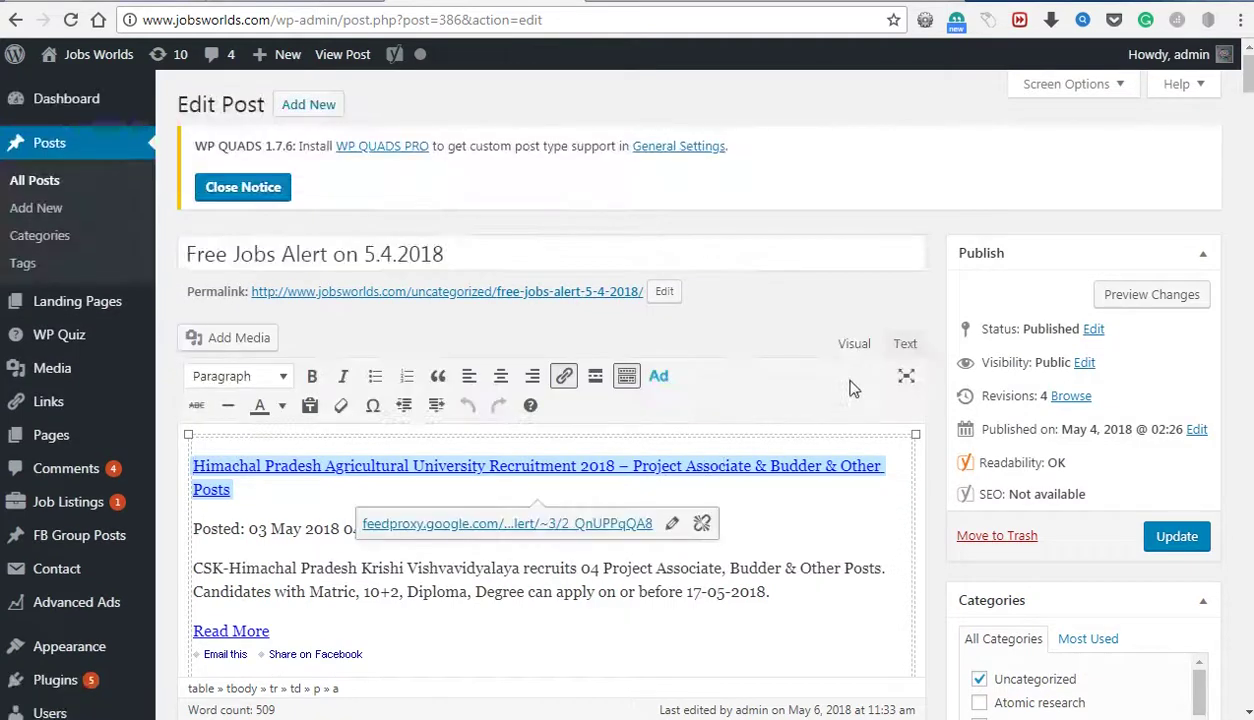
{"action": "left_click", "coordinate": [903, 348]}
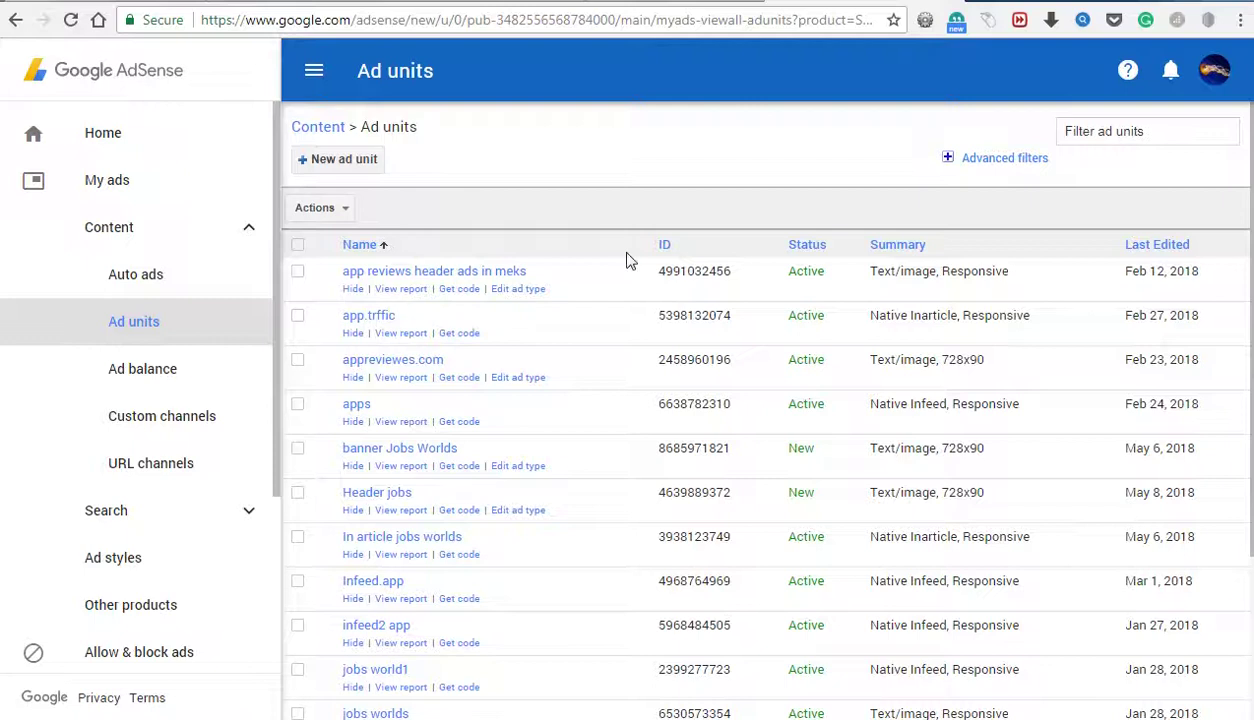
Start a new In-article ad unit and look over its preview and style options
{"action": "left_click", "coordinate": [336, 164]}
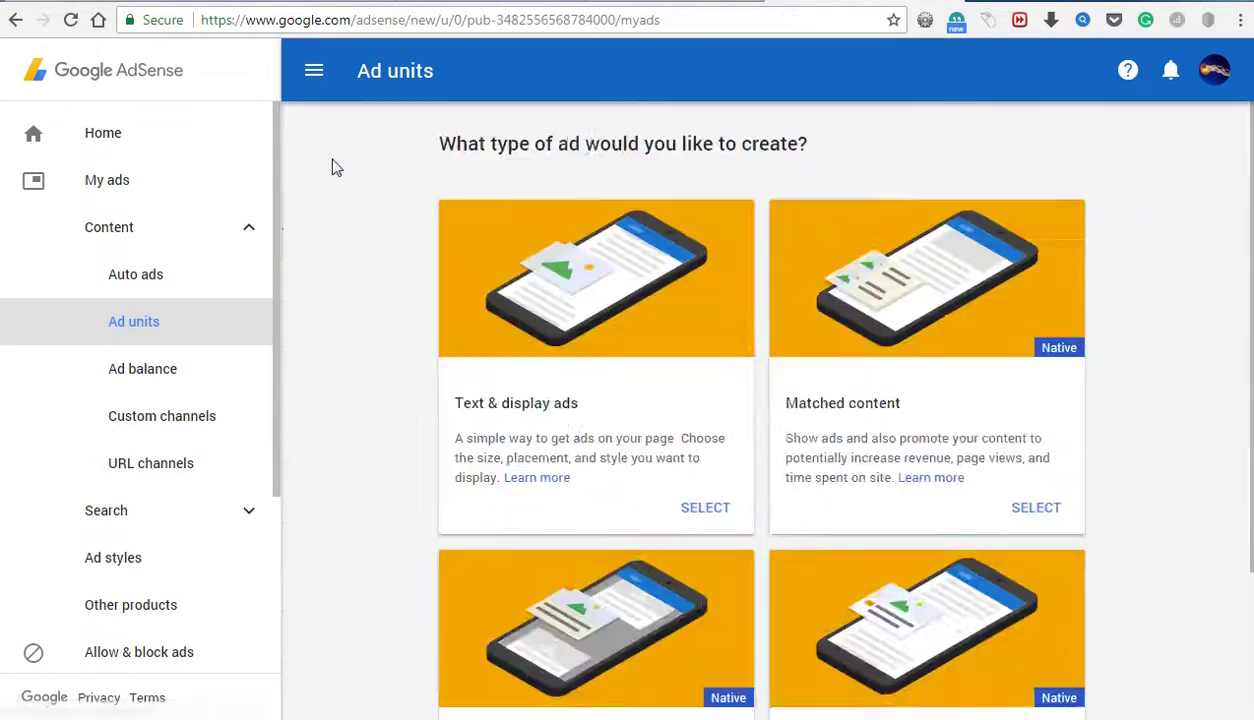
{"action": "scroll", "coordinate": [672, 570], "scroll_direction": "down", "scroll_amount": 2}
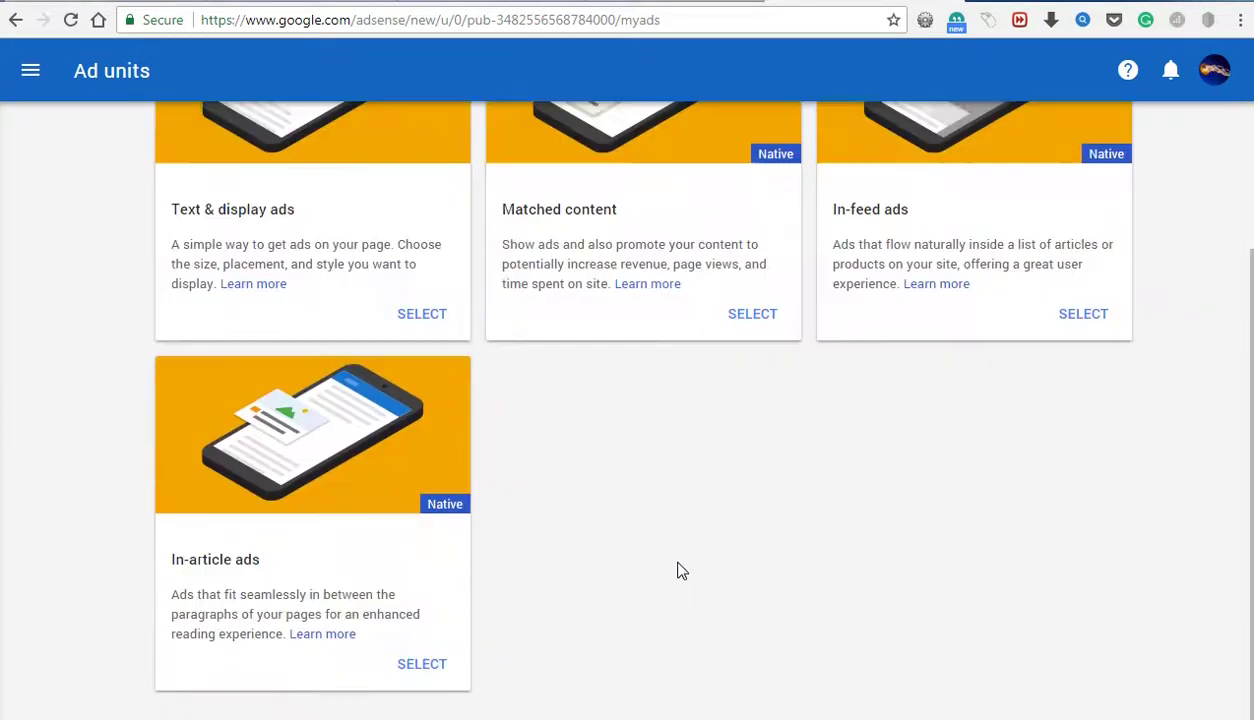
{"action": "left_click", "coordinate": [422, 665]}
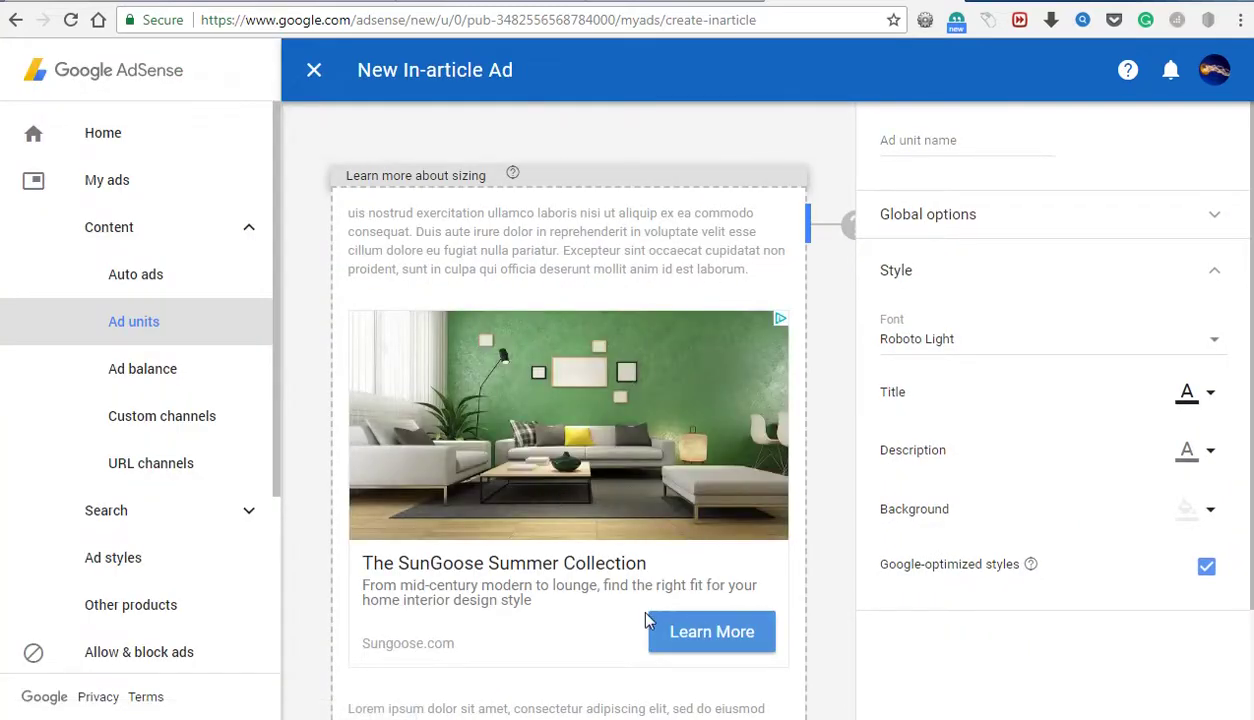
{"action": "scroll", "coordinate": [594, 616], "scroll_direction": "down", "scroll_amount": 3}
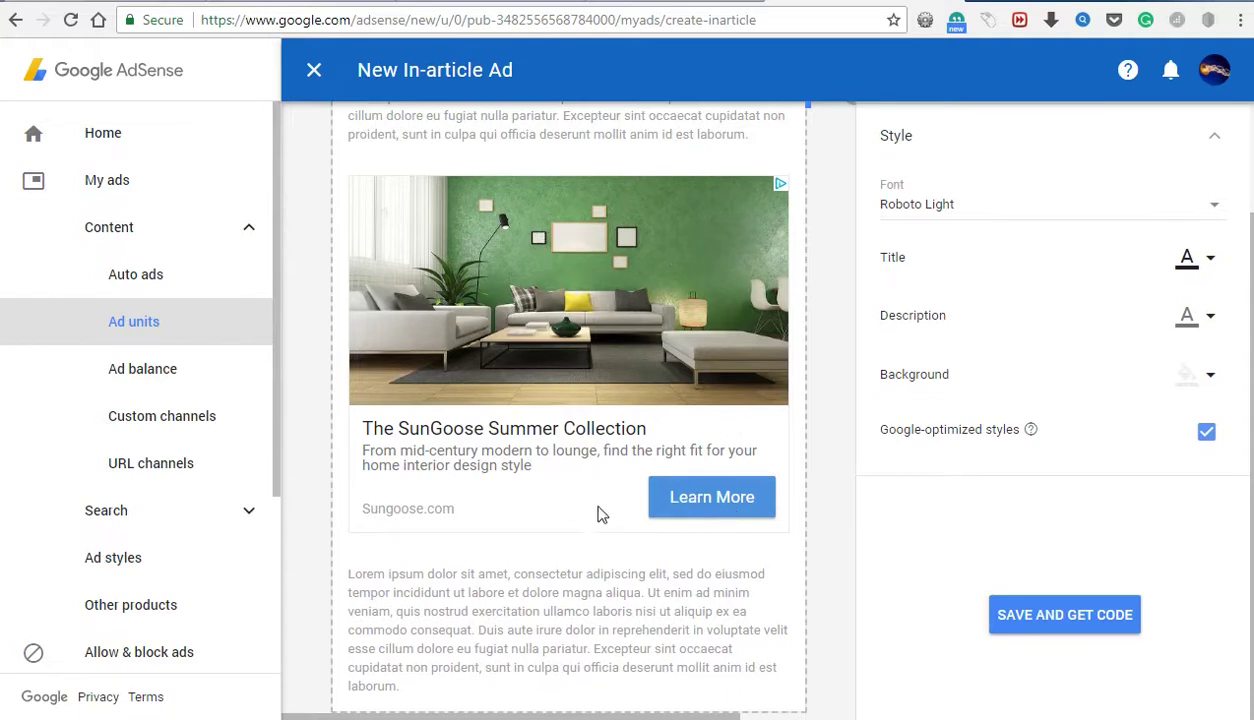
{"action": "scroll", "coordinate": [901, 568], "scroll_direction": "up", "scroll_amount": 3}
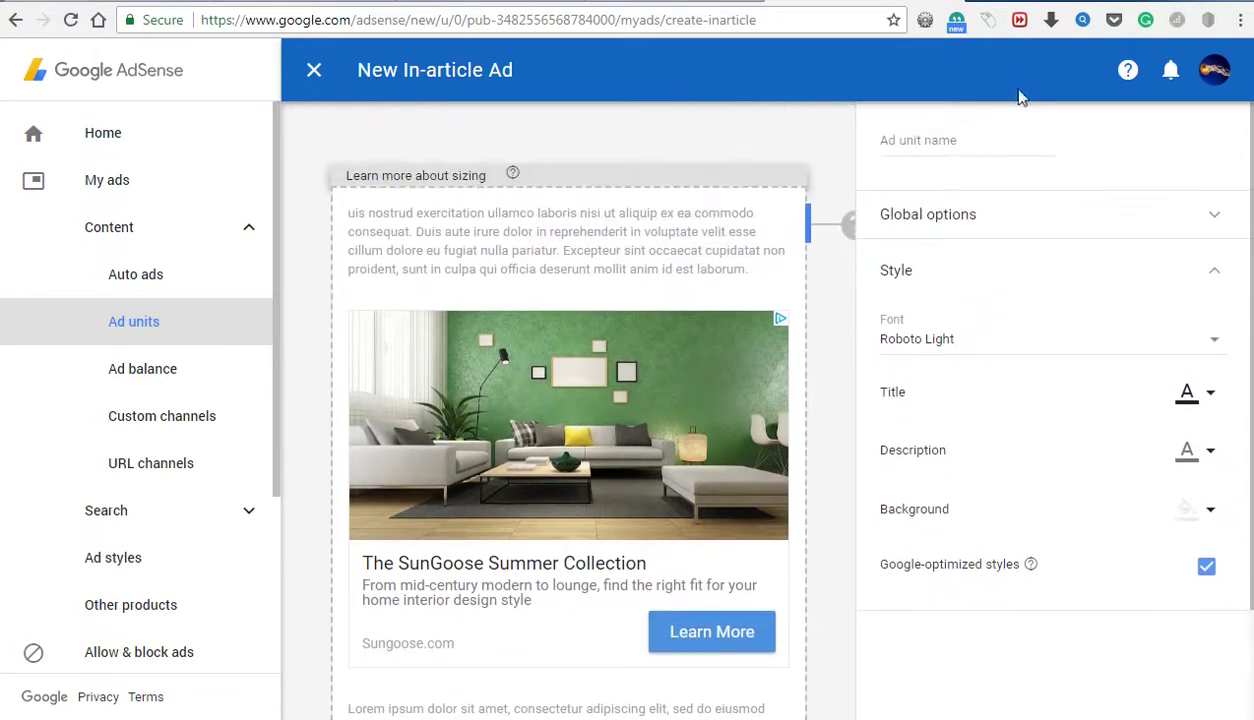
Name the In-article ad unit "Jobswords" and save it to get its code
{"action": "left_click", "coordinate": [960, 146]}
{"action": "type", "text": "Jobsword"}
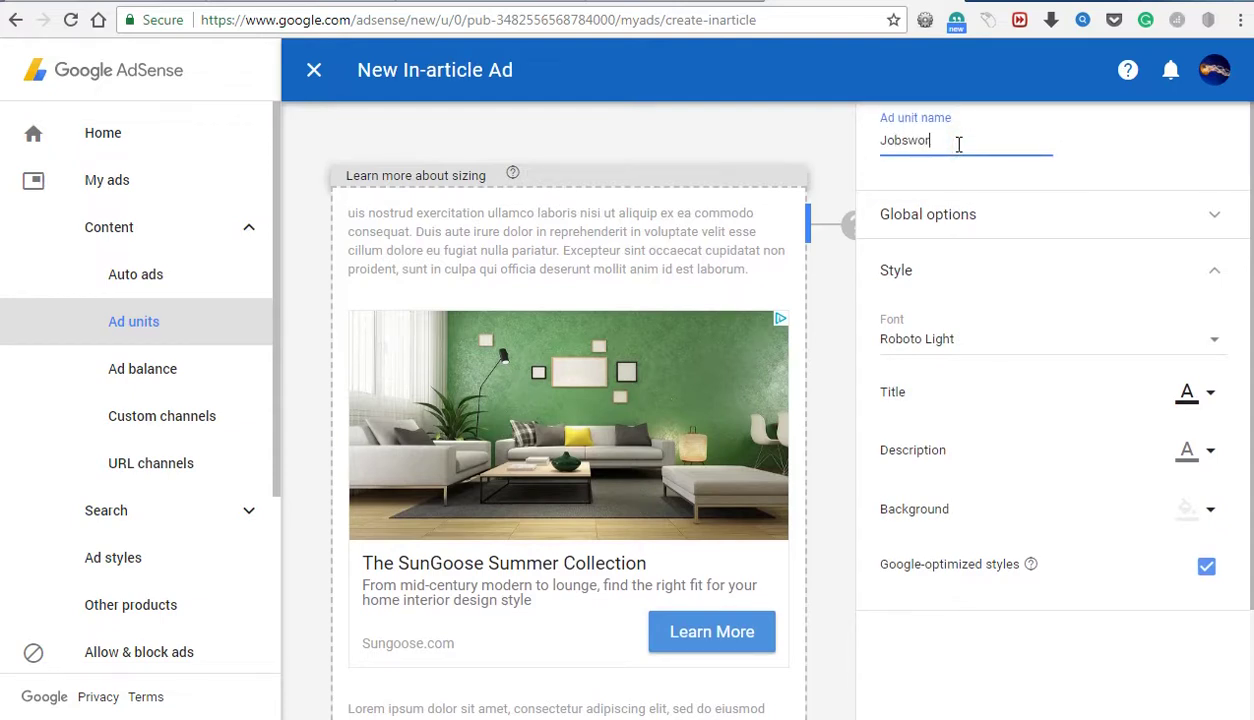
{"action": "type", "text": "ds"}
{"action": "scroll", "coordinate": [895, 520], "scroll_direction": "down", "scroll_amount": 1}
{"action": "left_click", "coordinate": [1052, 654]}
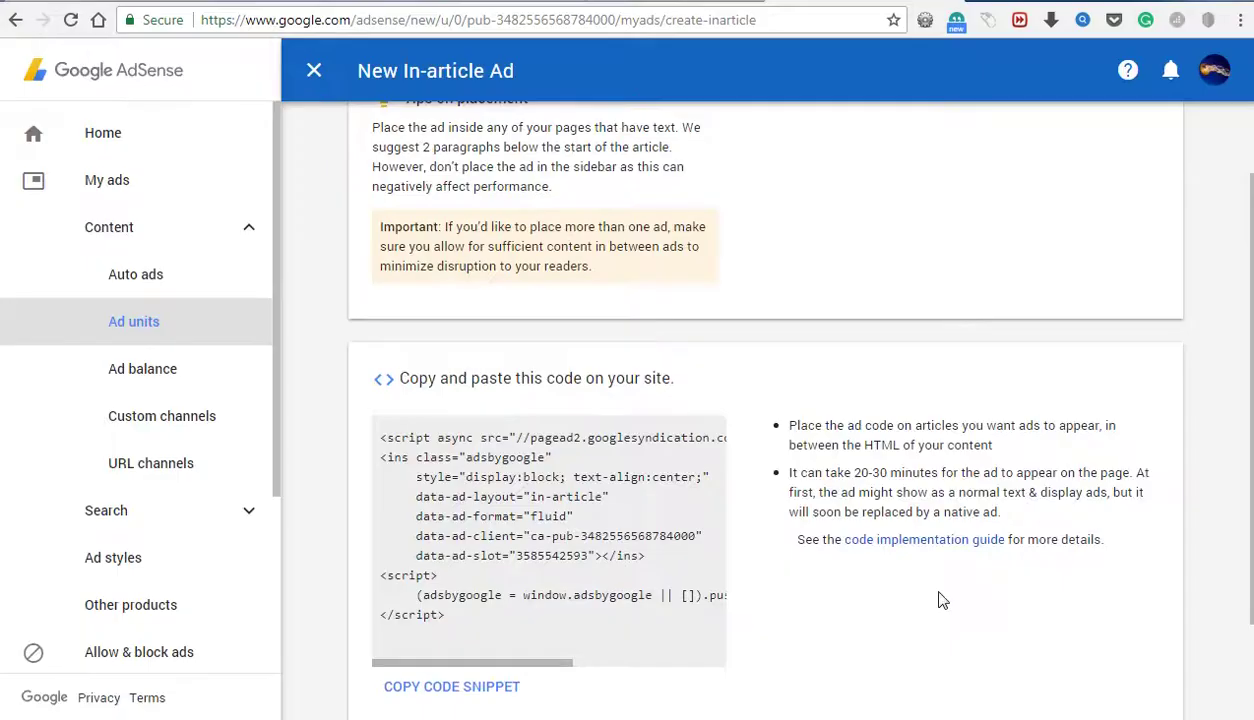
Copy the In-article ad's code snippet and finish the ad unit creation
{"action": "scroll", "coordinate": [574, 484], "scroll_direction": "up", "scroll_amount": 1}
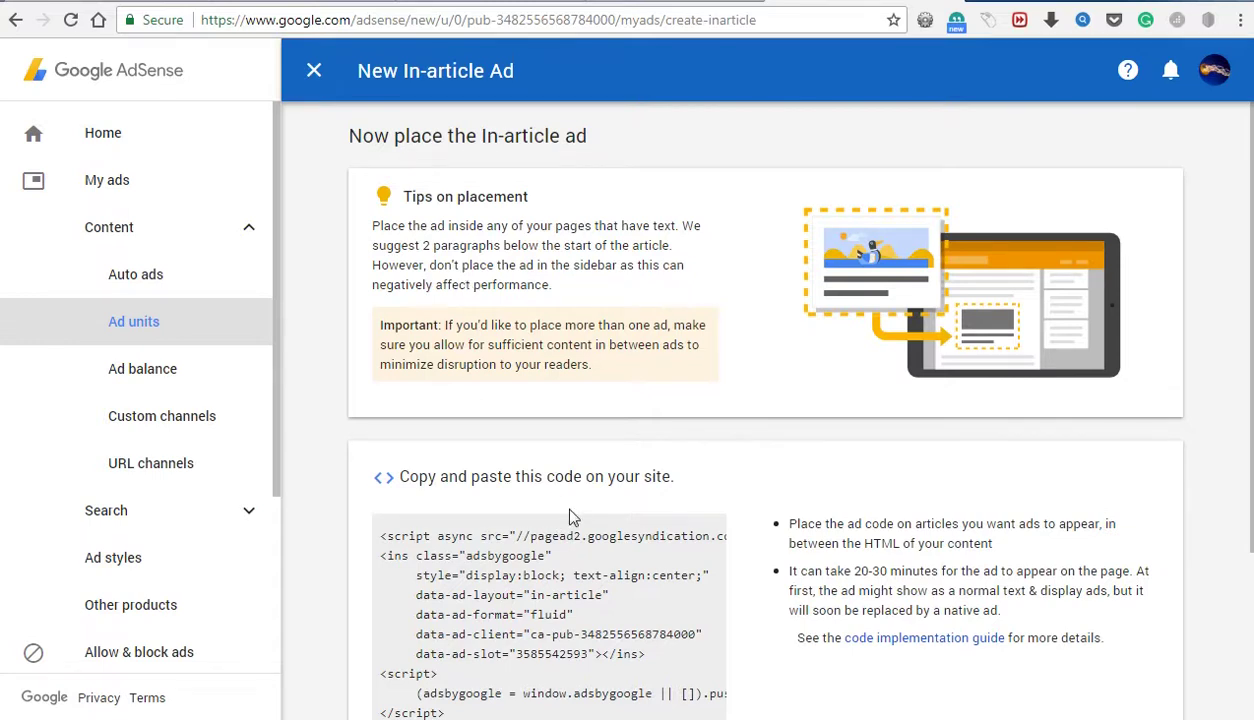
{"action": "scroll", "coordinate": [572, 515], "scroll_direction": "down", "scroll_amount": 2}
{"action": "left_click", "coordinate": [487, 590]}
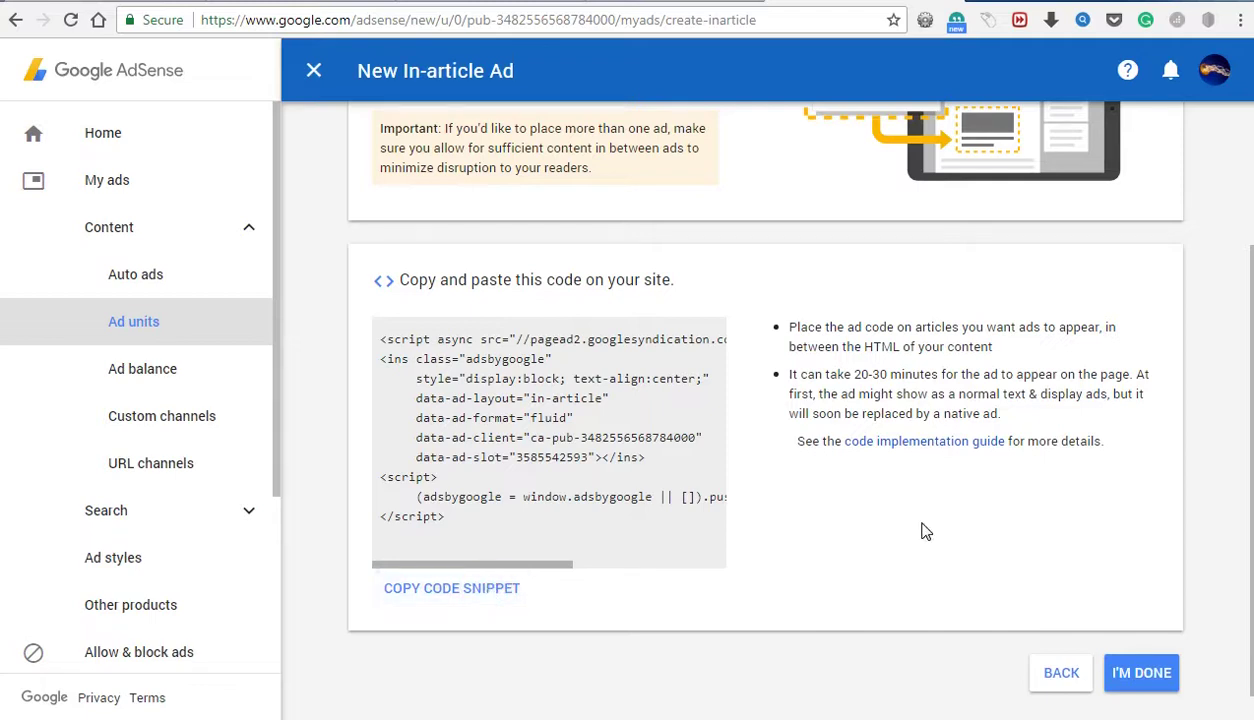
{"action": "left_click", "coordinate": [438, 596]}
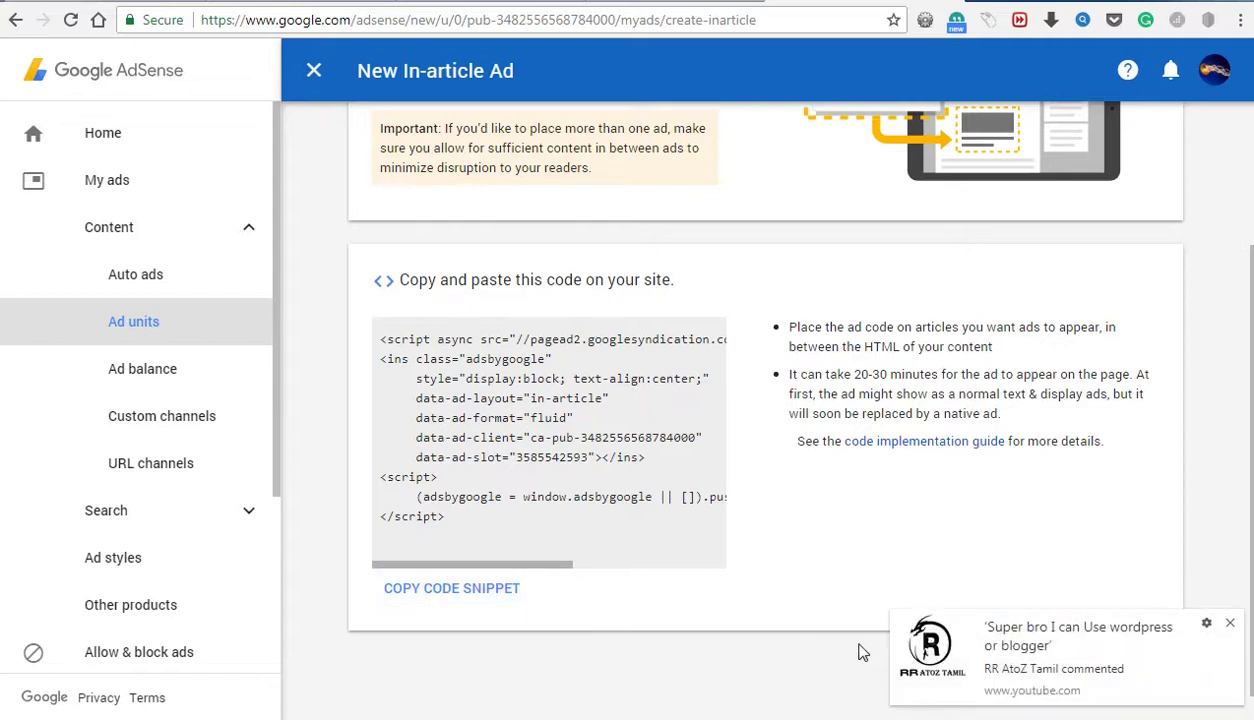
{"action": "left_click", "coordinate": [1231, 625]}
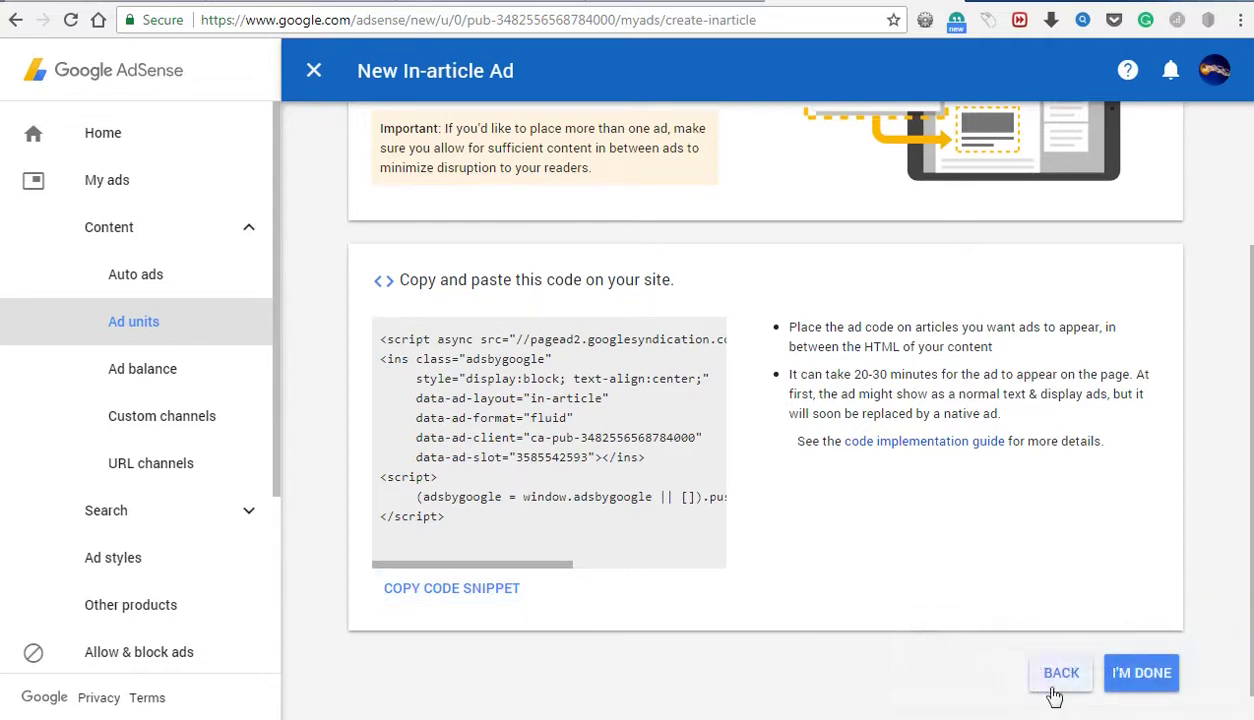
{"action": "left_click", "coordinate": [1133, 677]}
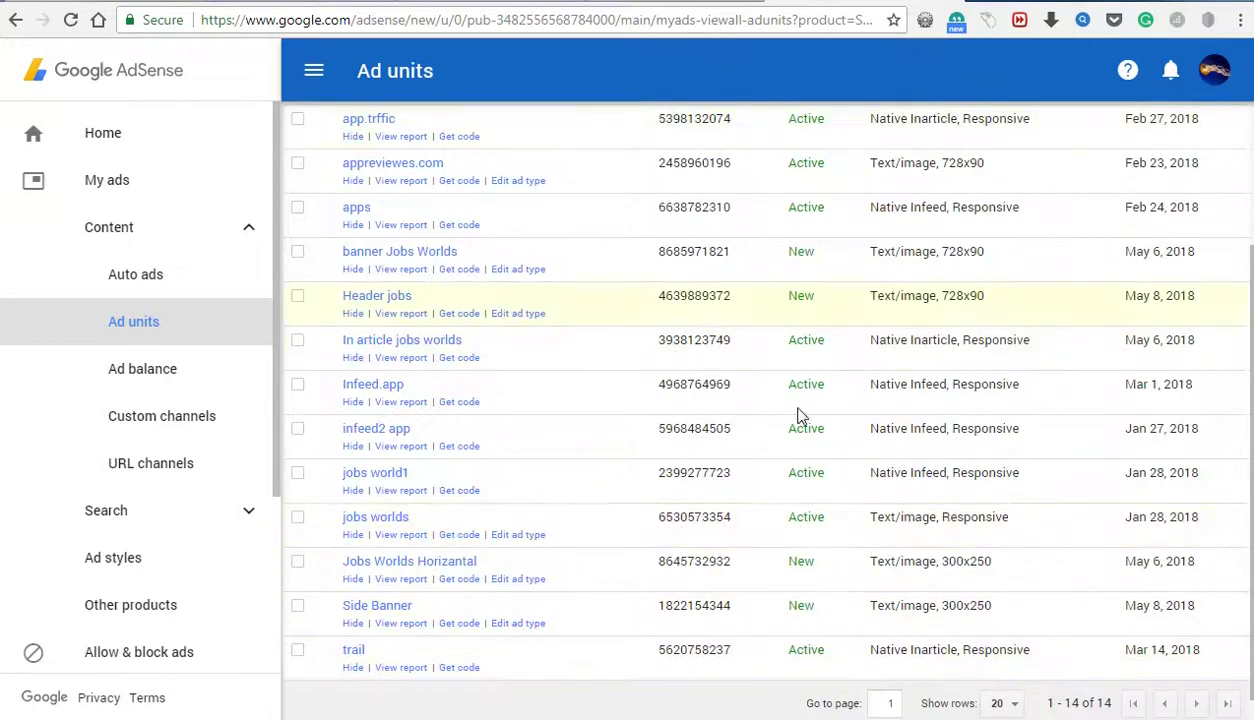
In the post's HTML, paste the In-article ad code before the closing div of the first job listing, with a blank line above it
{"action": "left_click", "coordinate": [690, 2]}
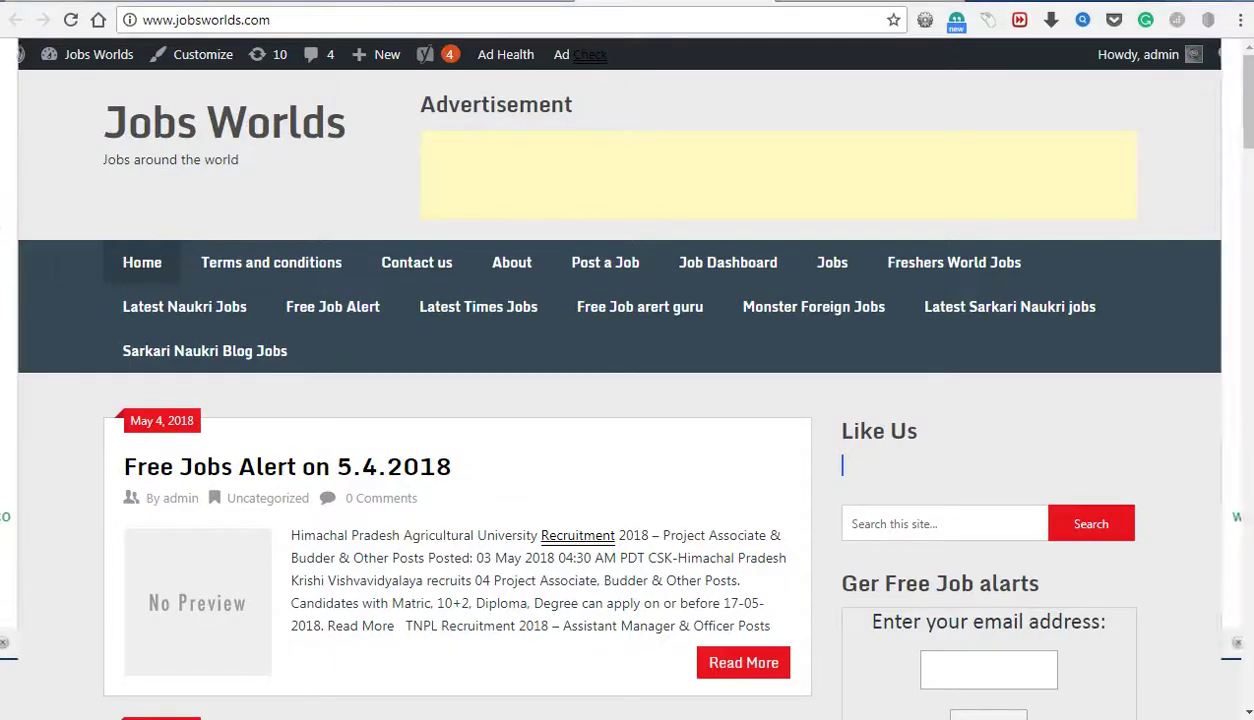
{"action": "left_click", "coordinate": [600, 3]}
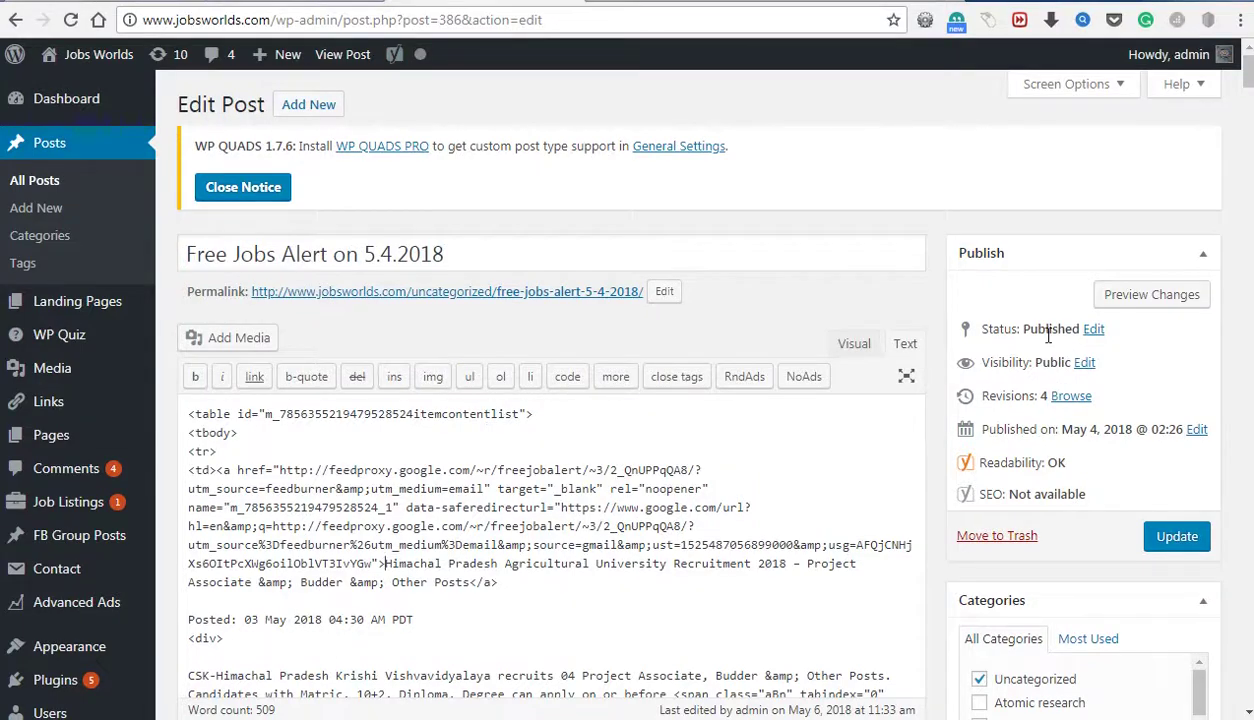
{"action": "scroll", "coordinate": [455, 505], "scroll_direction": "down", "scroll_amount": 3}
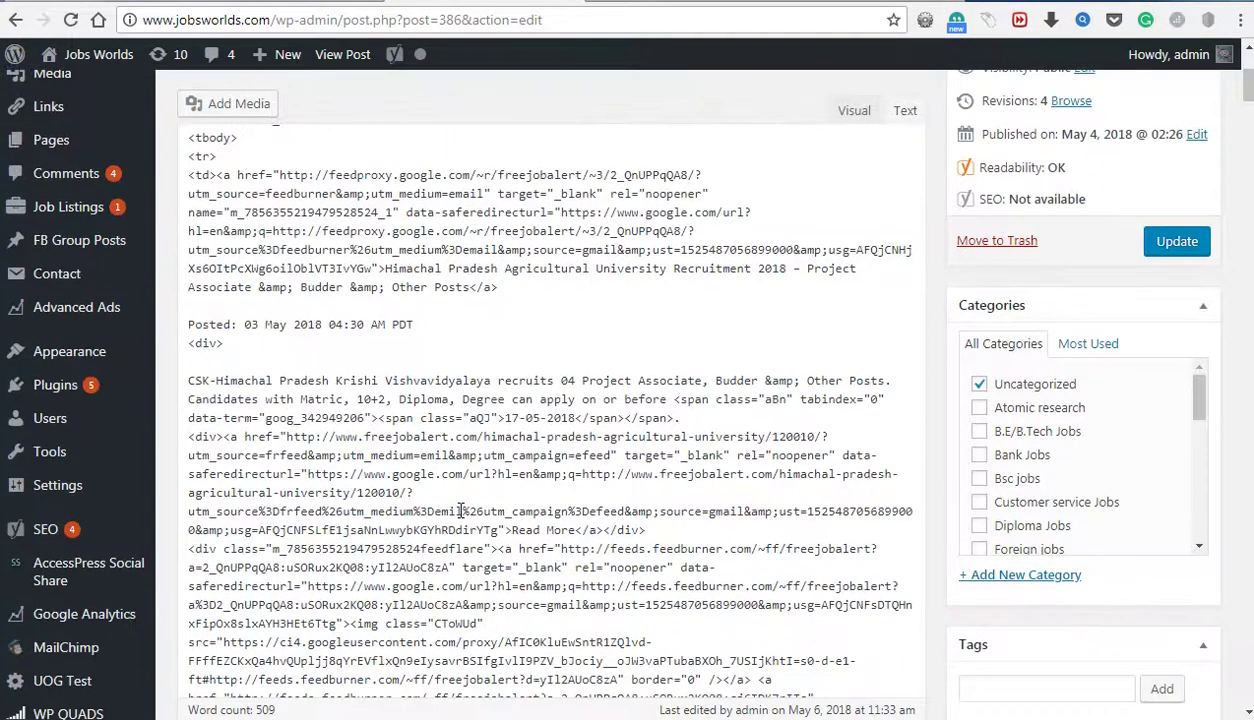
{"action": "scroll", "coordinate": [461, 511], "scroll_direction": "down", "scroll_amount": 3}
{"action": "scroll", "coordinate": [350, 455], "scroll_direction": "down", "scroll_amount": 3}
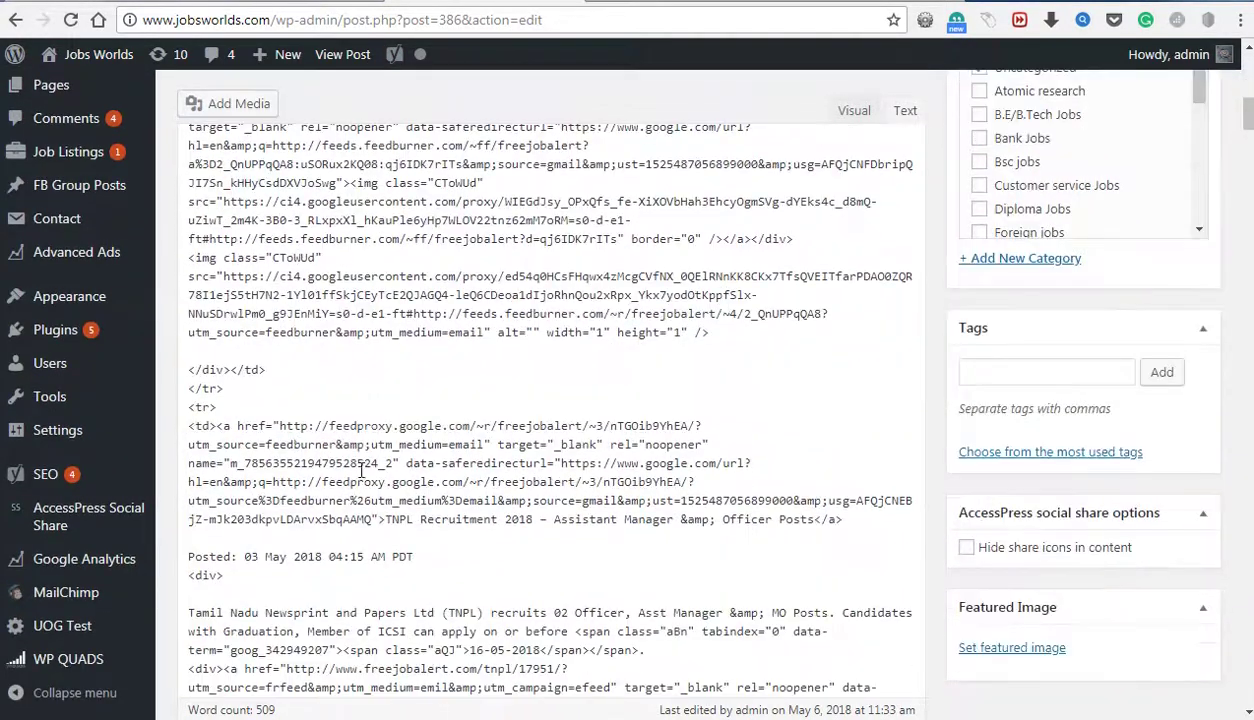
{"action": "left_click", "coordinate": [230, 352]}
{"action": "key", "text": "ctrl+v"}
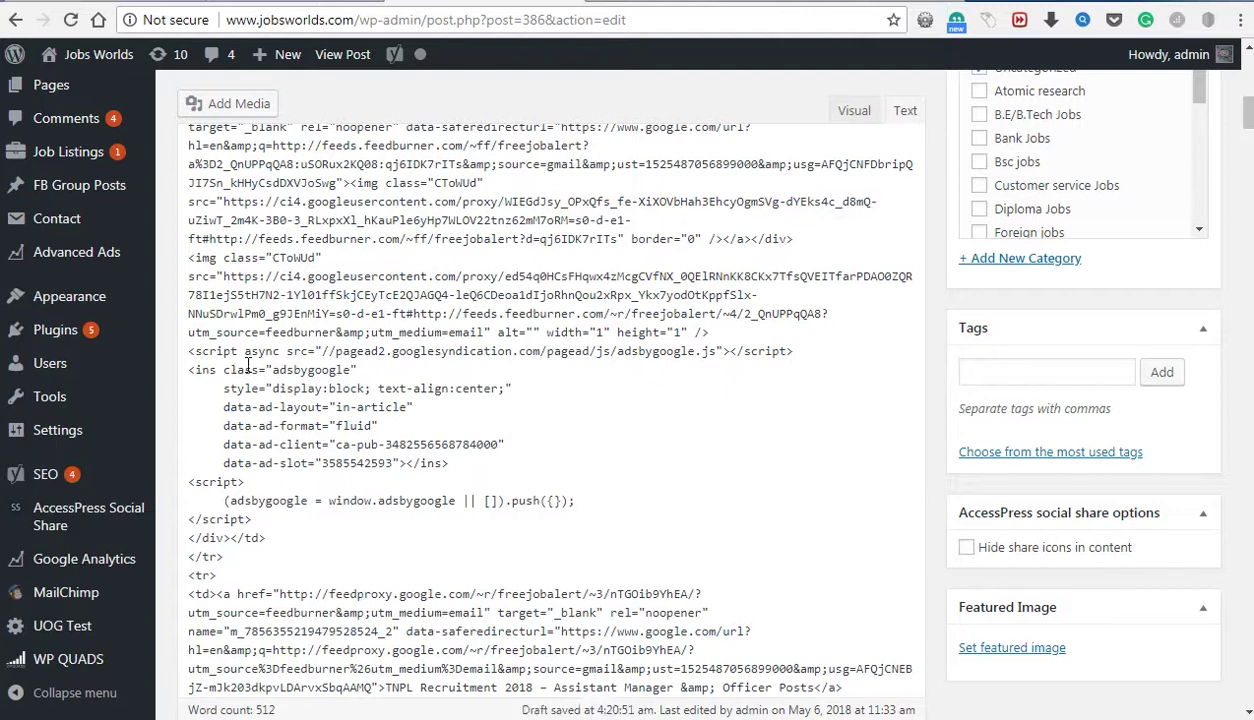
{"action": "left_click", "coordinate": [729, 333]}
{"action": "key", "text": "Return"}
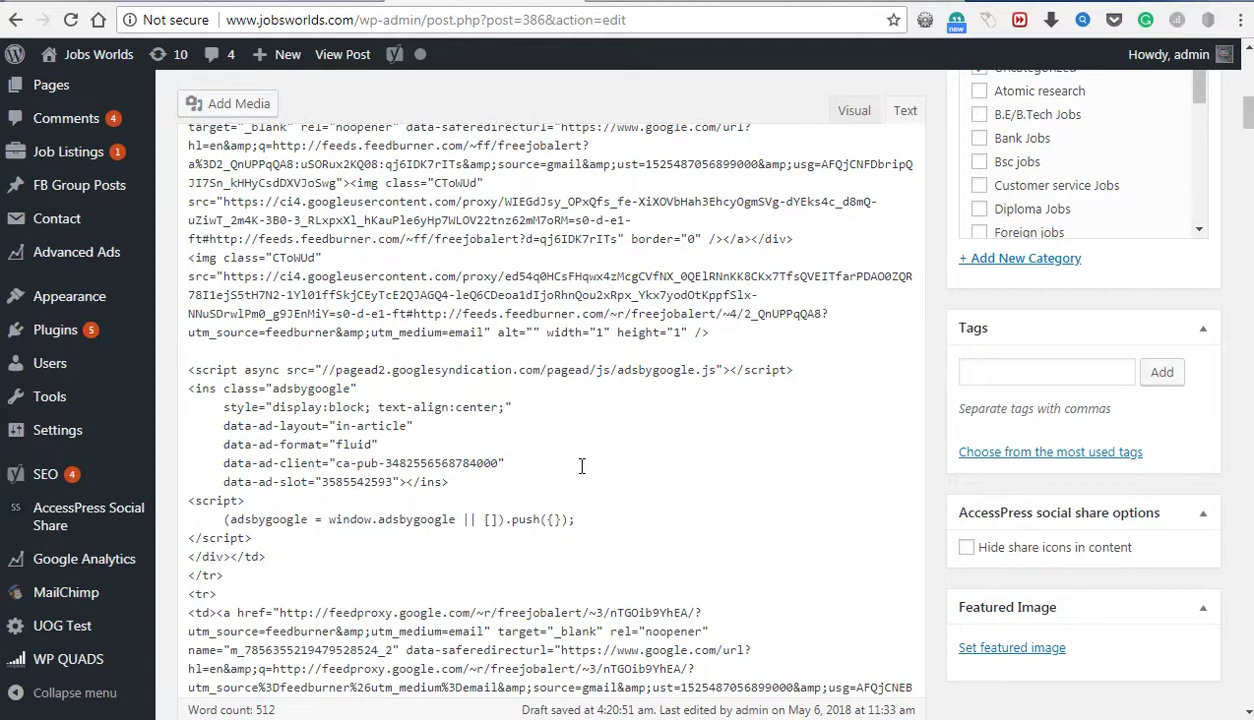
Paste the In-article ad code into the DRDA Palwal Recruitment listing's HTML, on the blank line between its opening div and the description
{"action": "scroll", "coordinate": [577, 465], "scroll_direction": "down", "scroll_amount": 9}
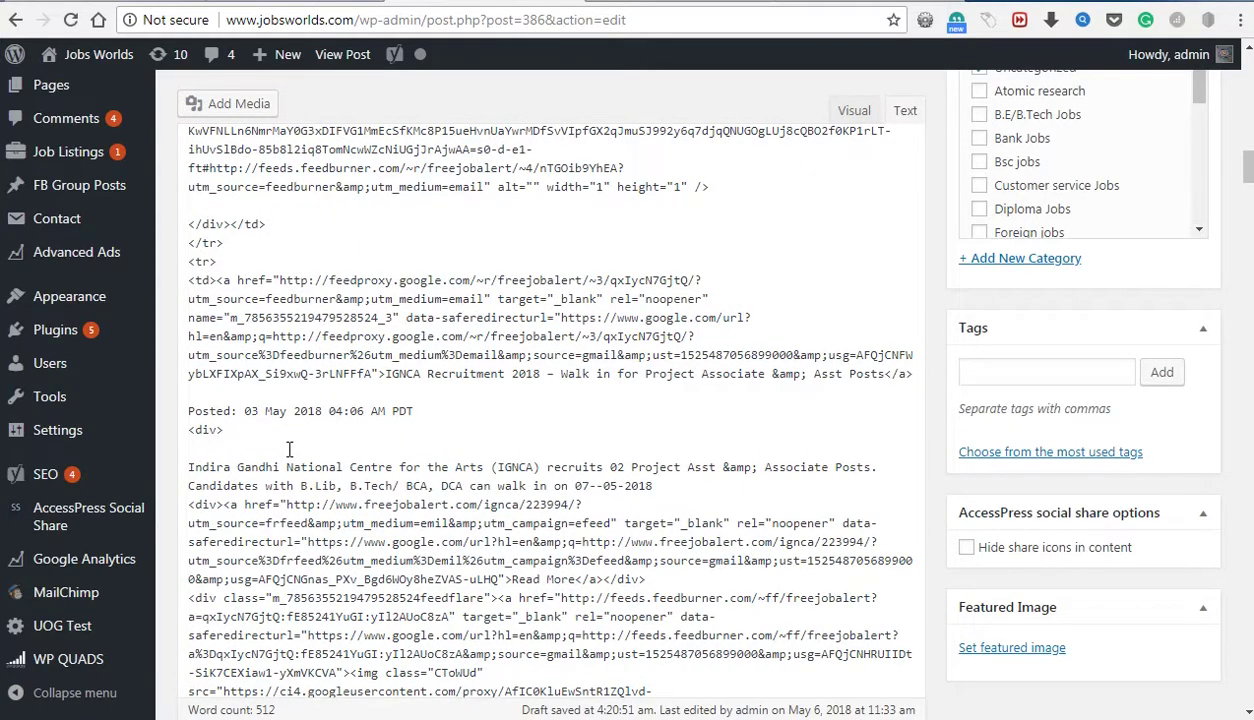
{"action": "scroll", "coordinate": [289, 449], "scroll_direction": "down", "scroll_amount": 8}
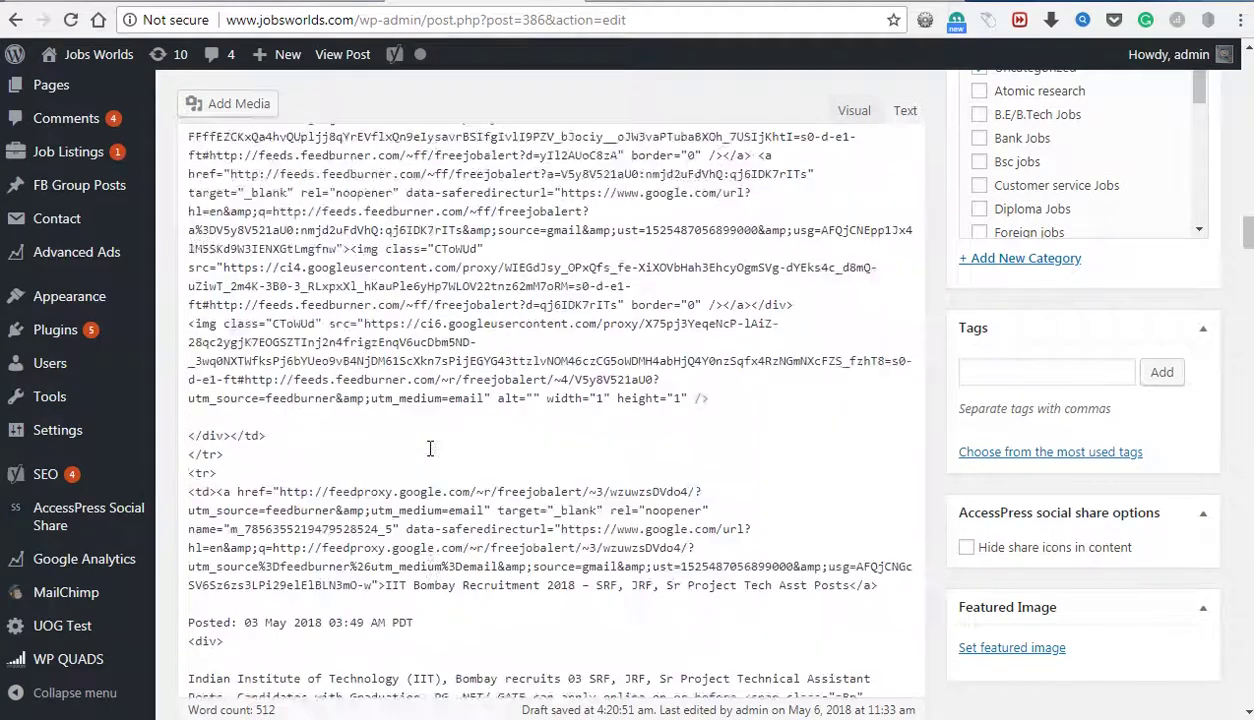
{"action": "scroll", "coordinate": [430, 449], "scroll_direction": "down", "scroll_amount": 10}
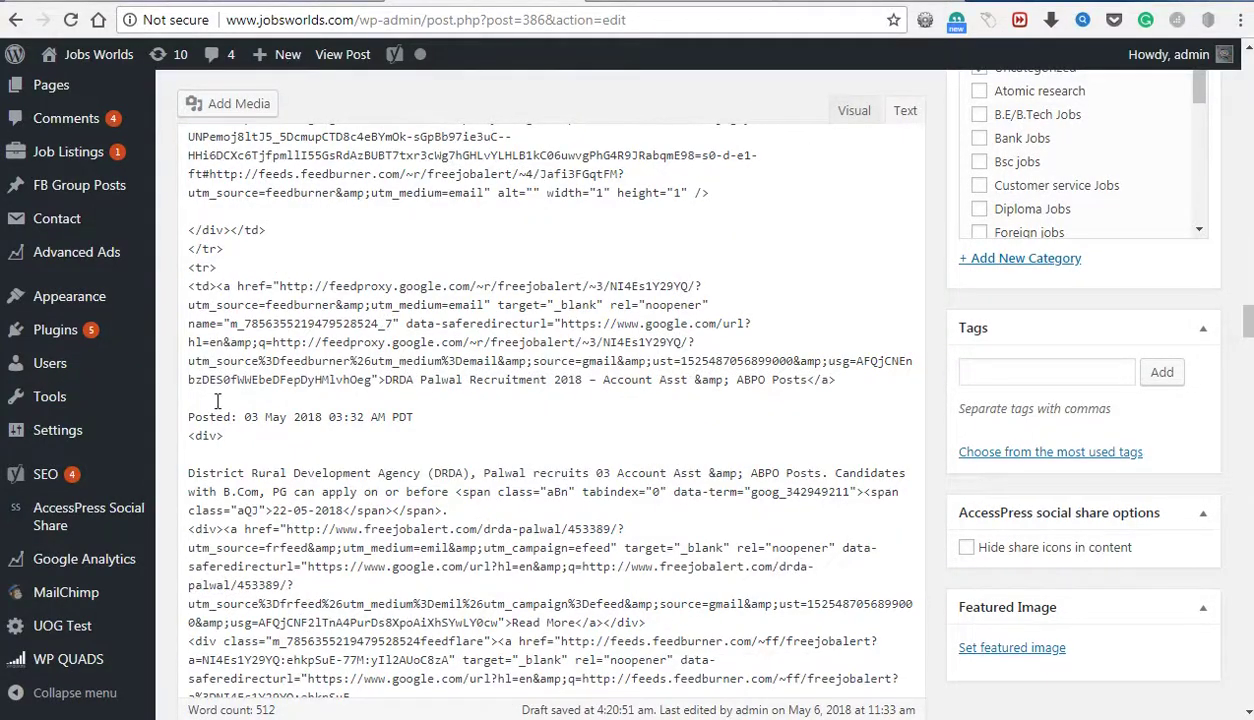
{"action": "left_click", "coordinate": [214, 445]}
{"action": "key", "text": "ctrl+v"}
Paste the In-article ad code before the closing div of the listing just above CWRDM Recruitment, and update the post
{"action": "scroll", "coordinate": [449, 490], "scroll_direction": "down", "scroll_amount": 4}
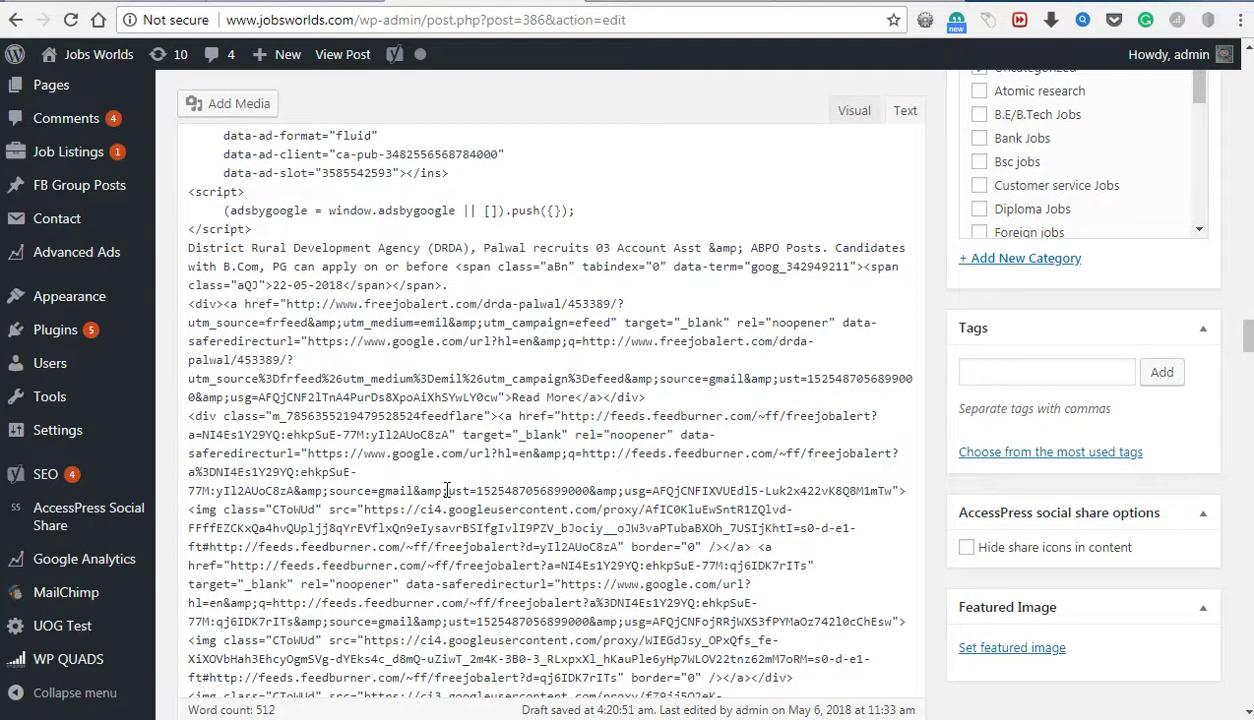
{"action": "scroll", "coordinate": [447, 490], "scroll_direction": "down", "scroll_amount": 5}
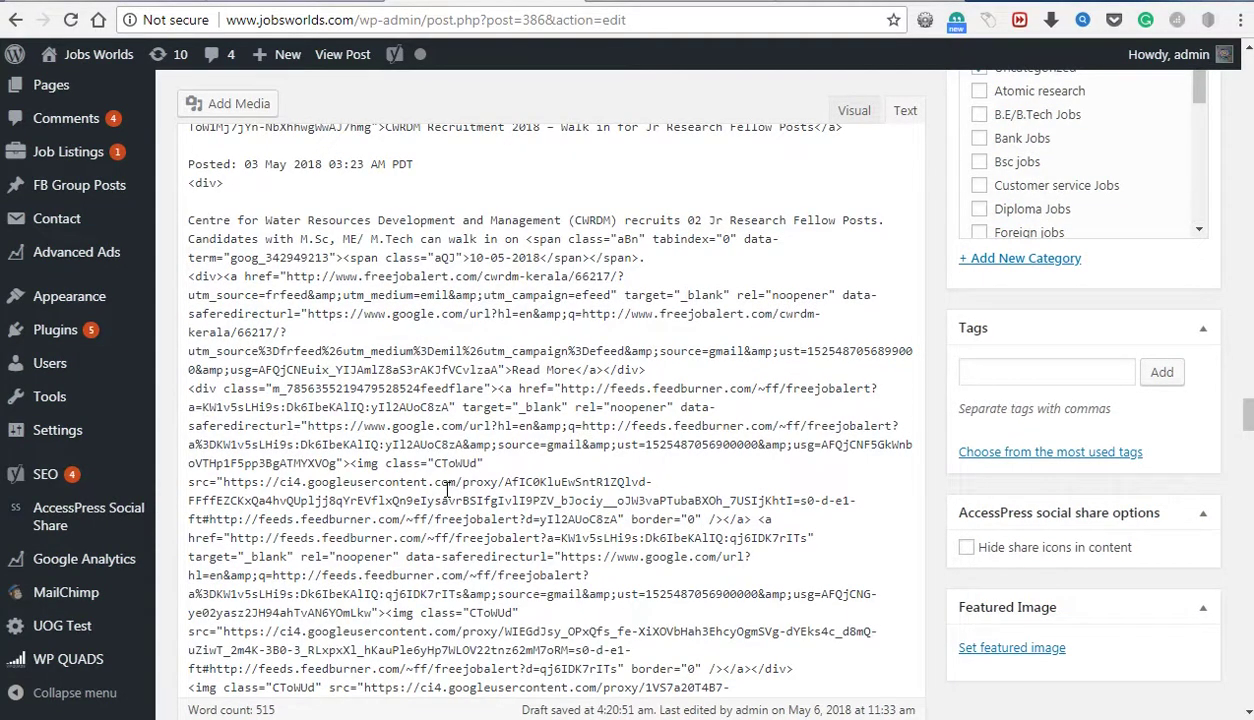
{"action": "scroll", "coordinate": [447, 490], "scroll_direction": "down", "scroll_amount": 4}
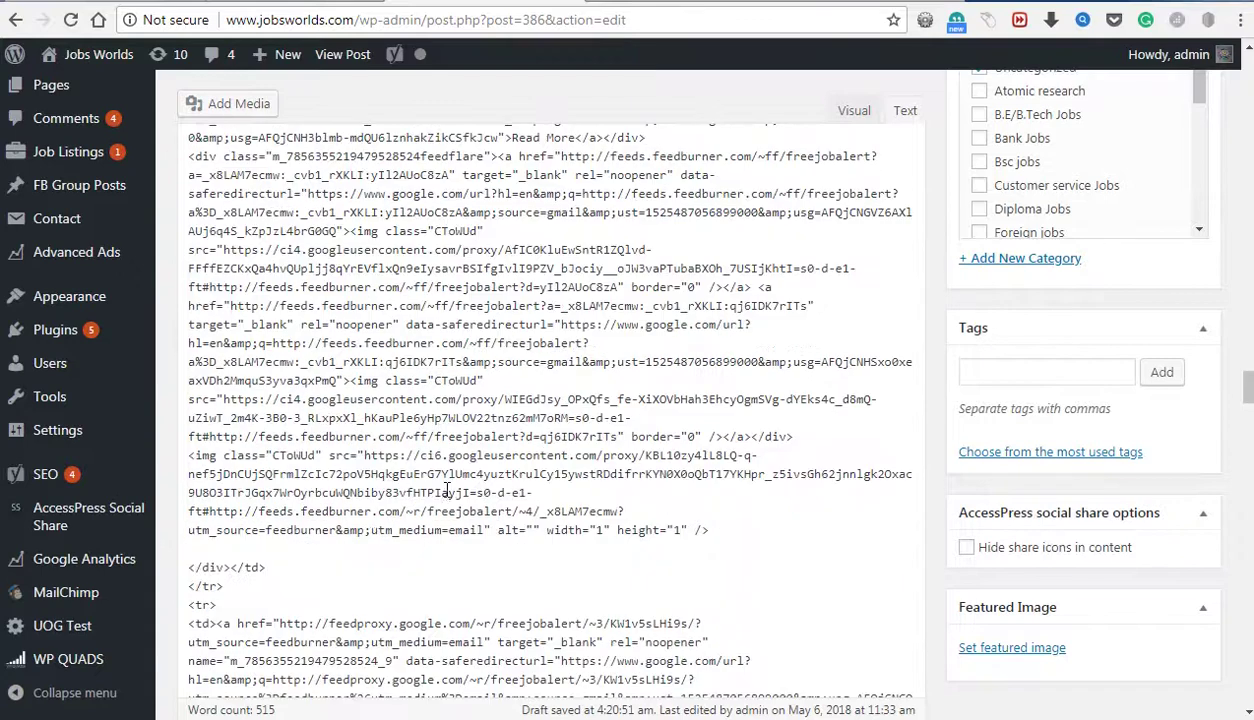
{"action": "left_click", "coordinate": [216, 546]}
{"action": "key", "text": "ctrl+v"}
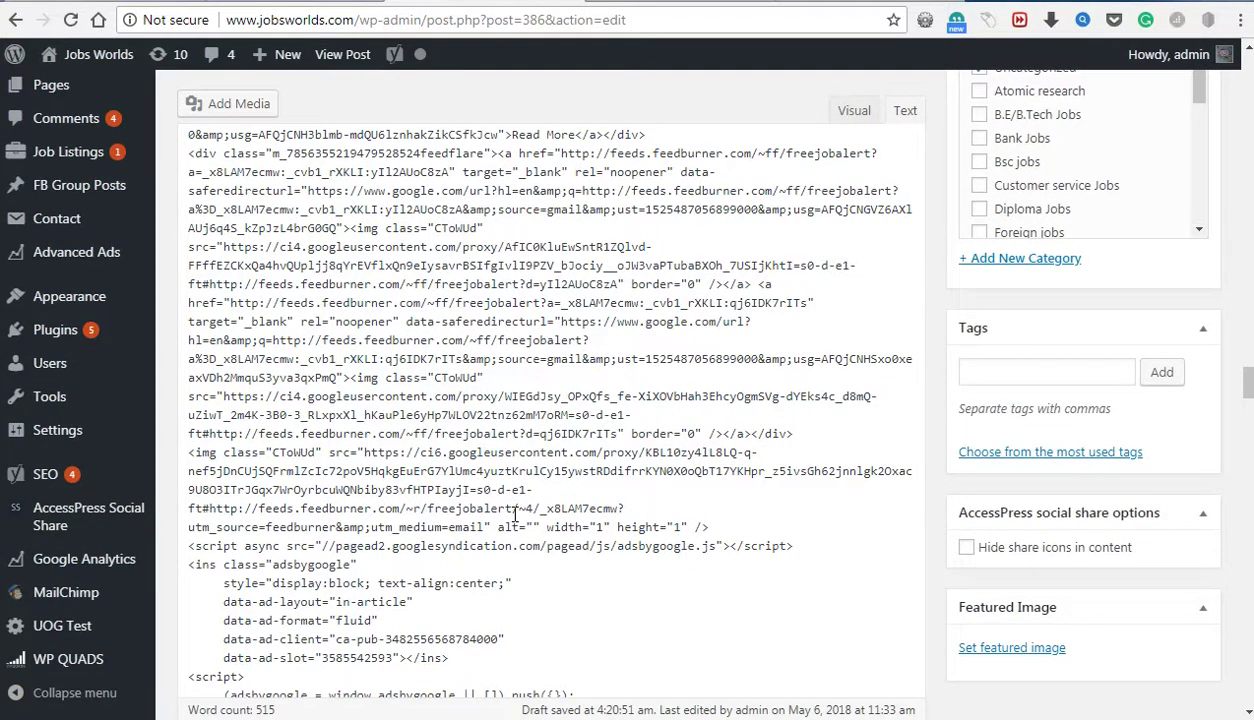
{"action": "scroll", "coordinate": [516, 513], "scroll_direction": "up", "scroll_amount": 10}
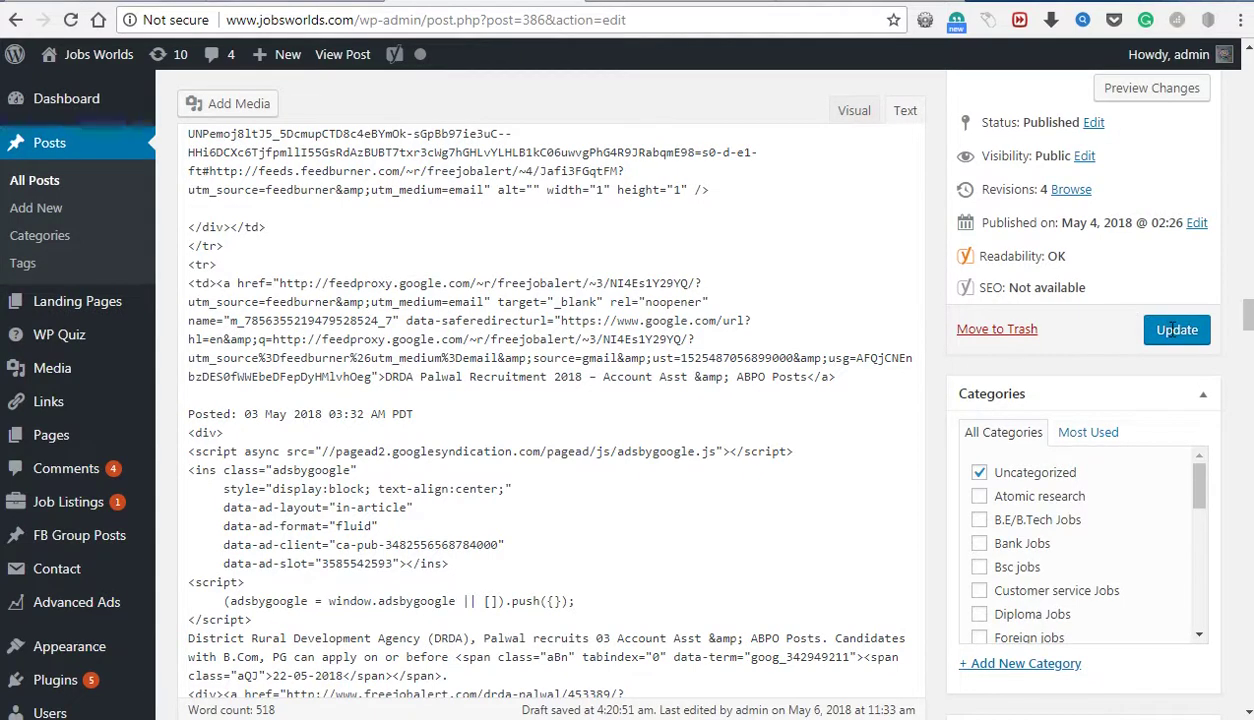
{"action": "left_click", "coordinate": [1172, 334]}
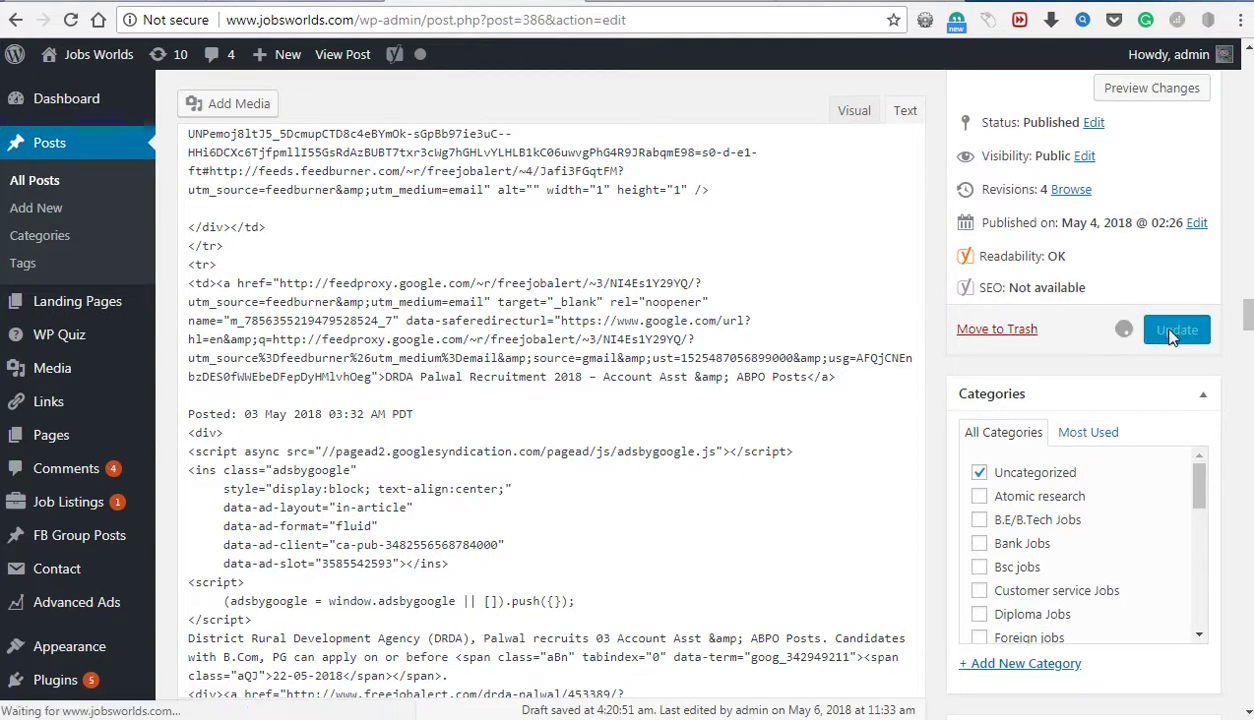